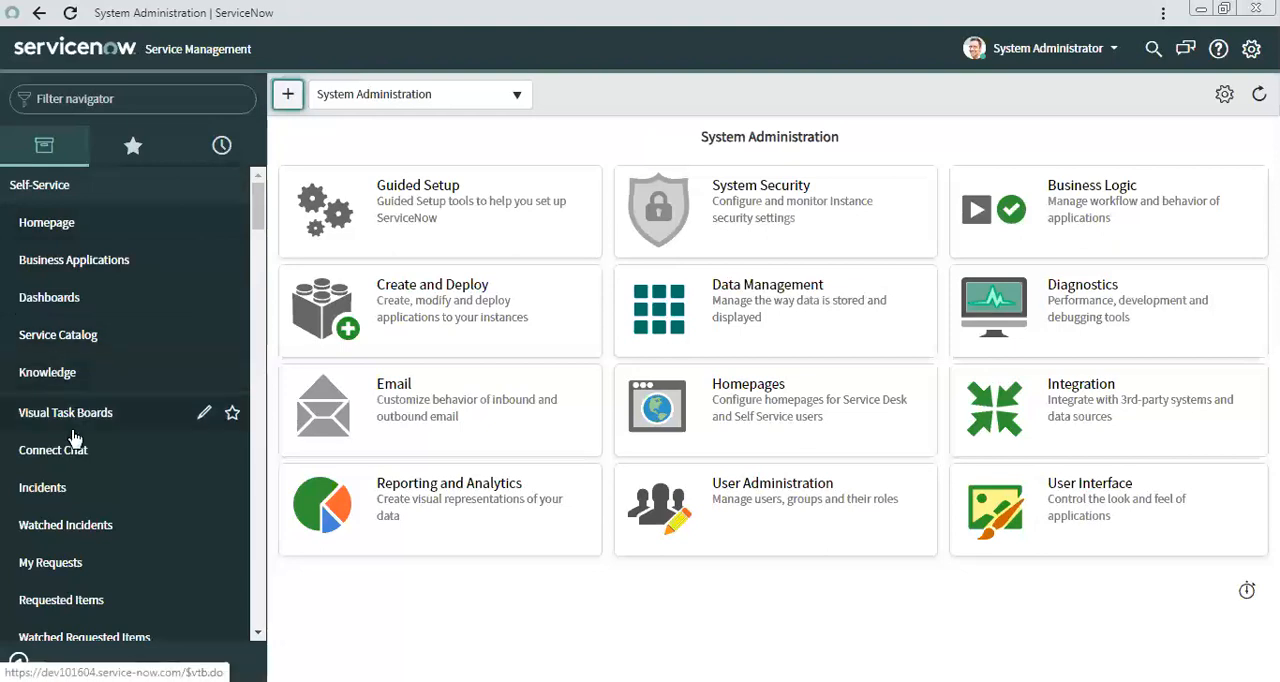
Filter the navigator for "rest ap" and open the REST API Explorer.
click(148, 99)
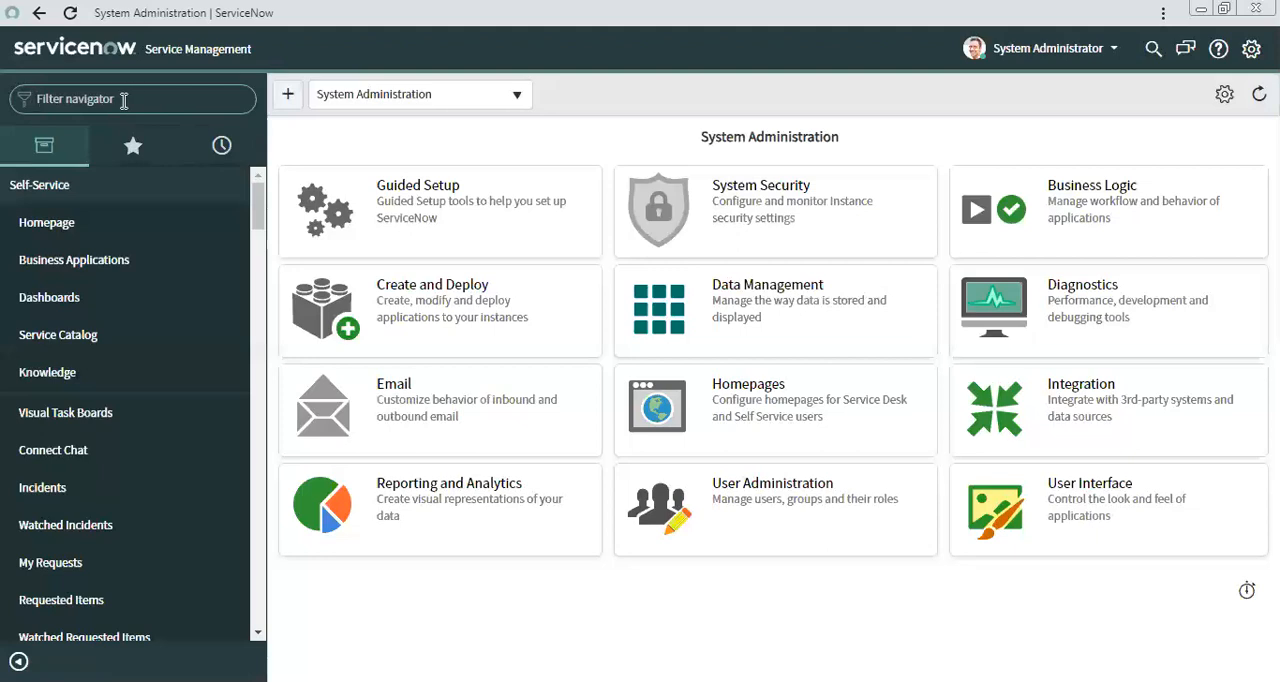
text(re)
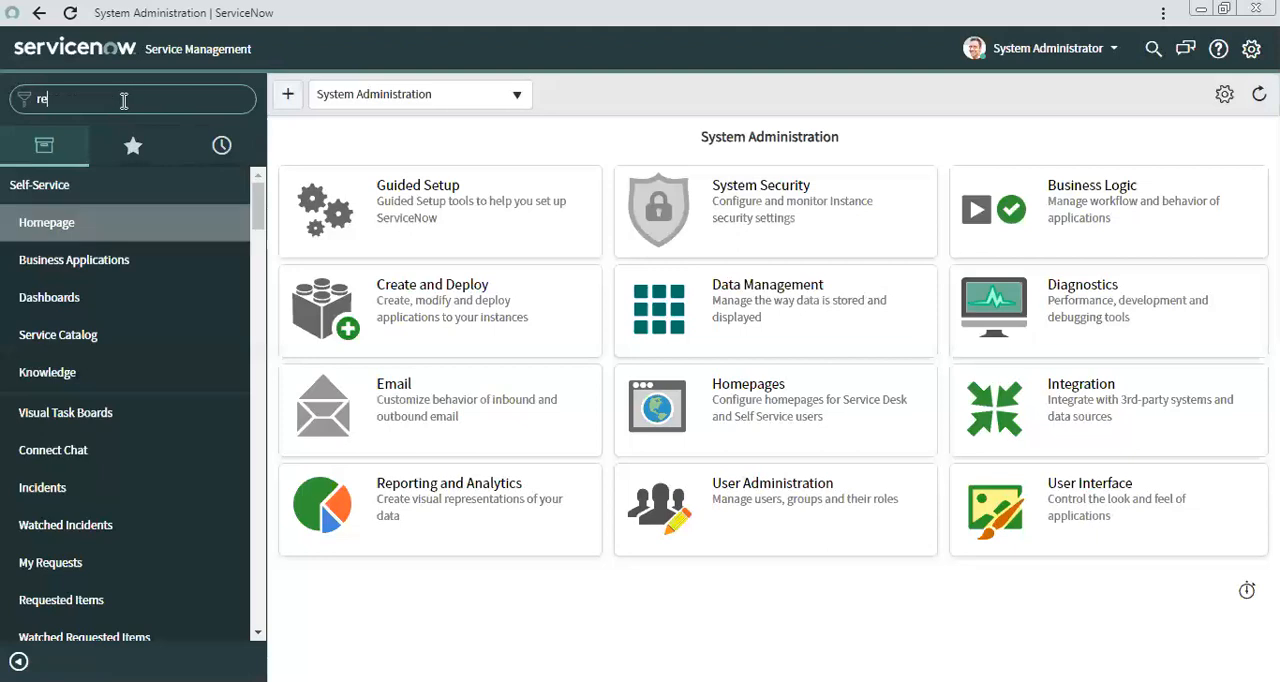
text(st ap)
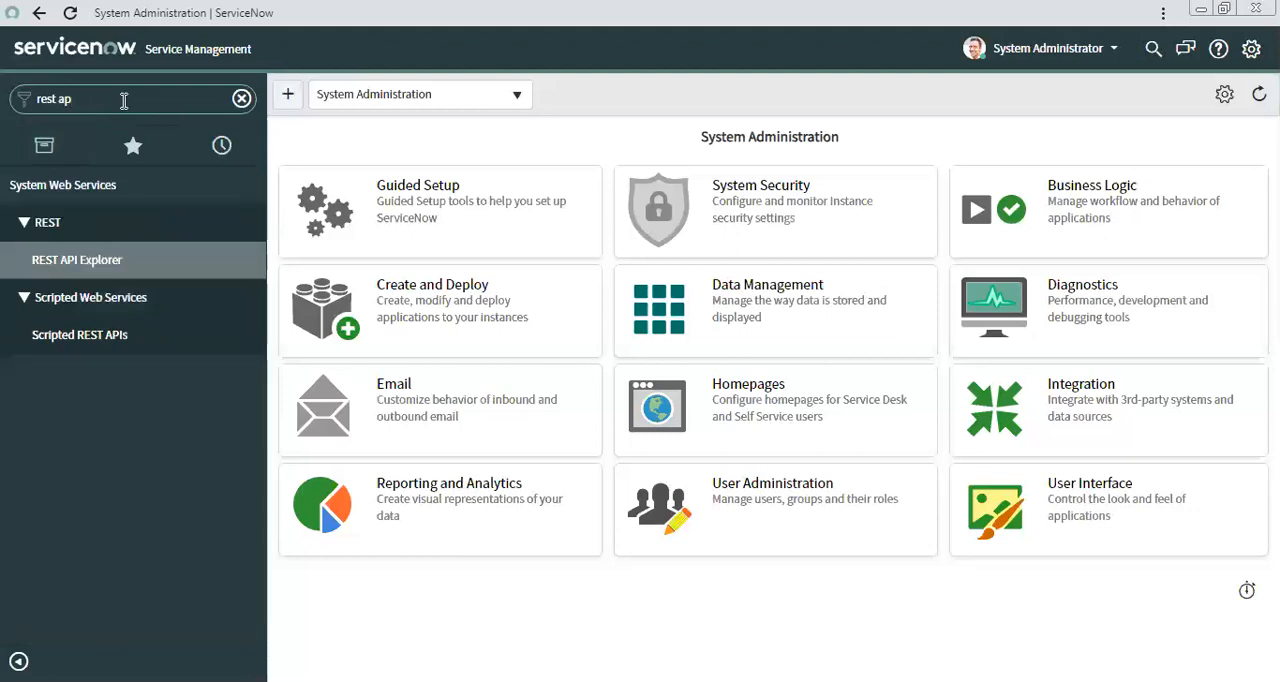
click(78, 260)
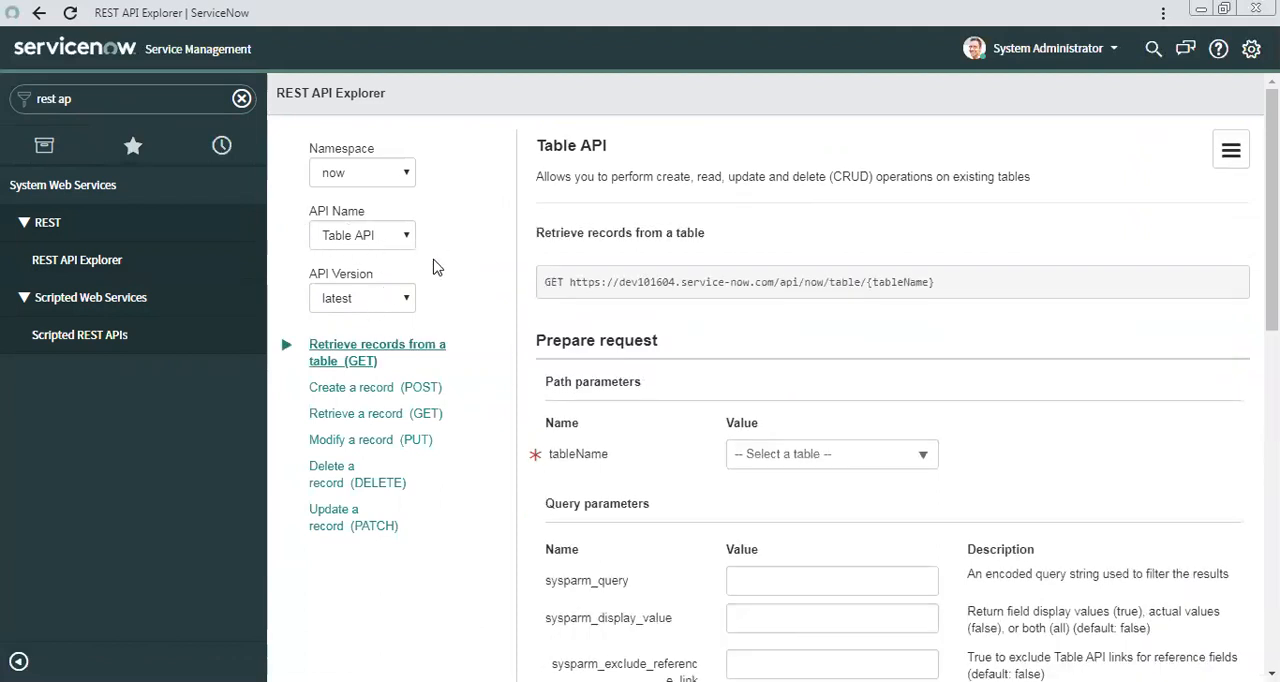
Choose the Table API's Create a record (POST) method and set tableName to Incident (incident).
click(375, 388)
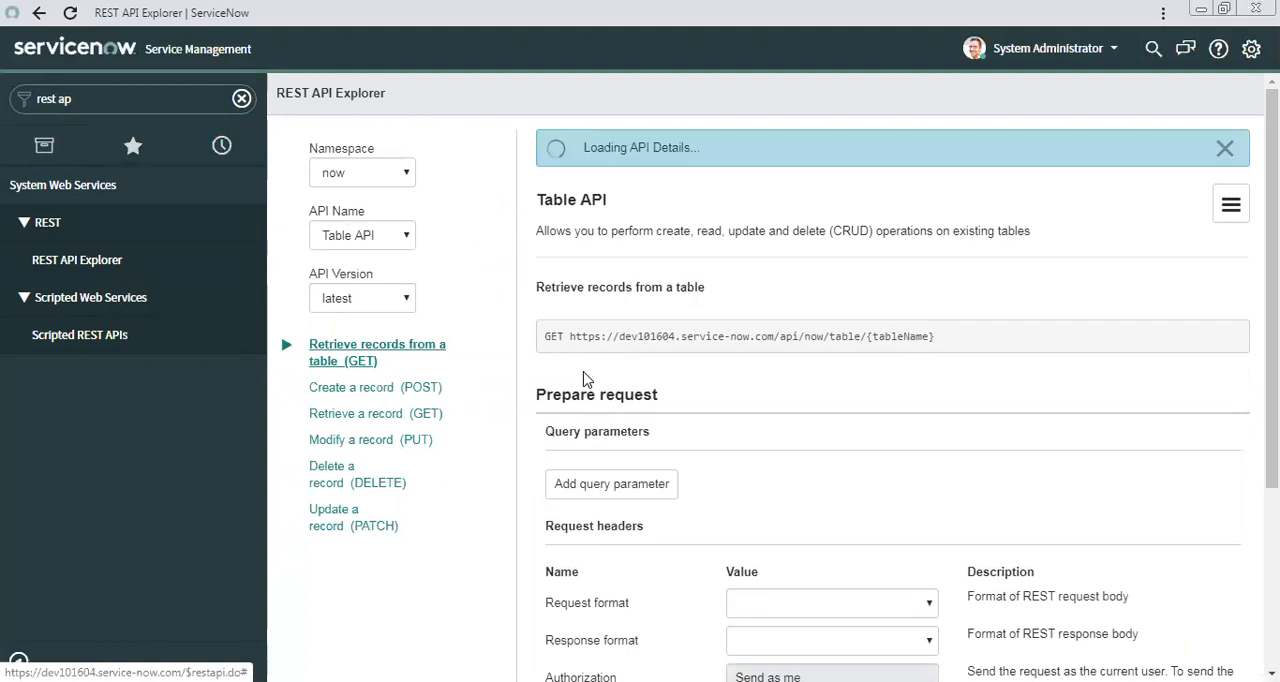
scroll(757, 391, down, 3)
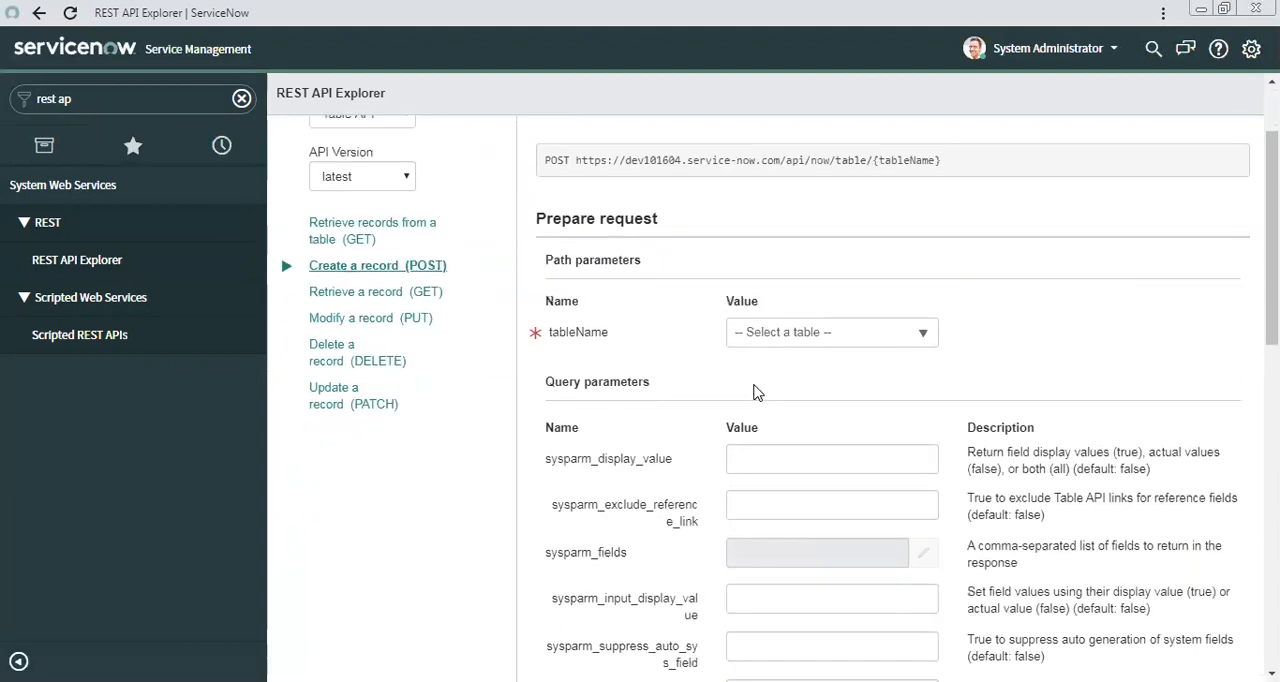
click(785, 266)
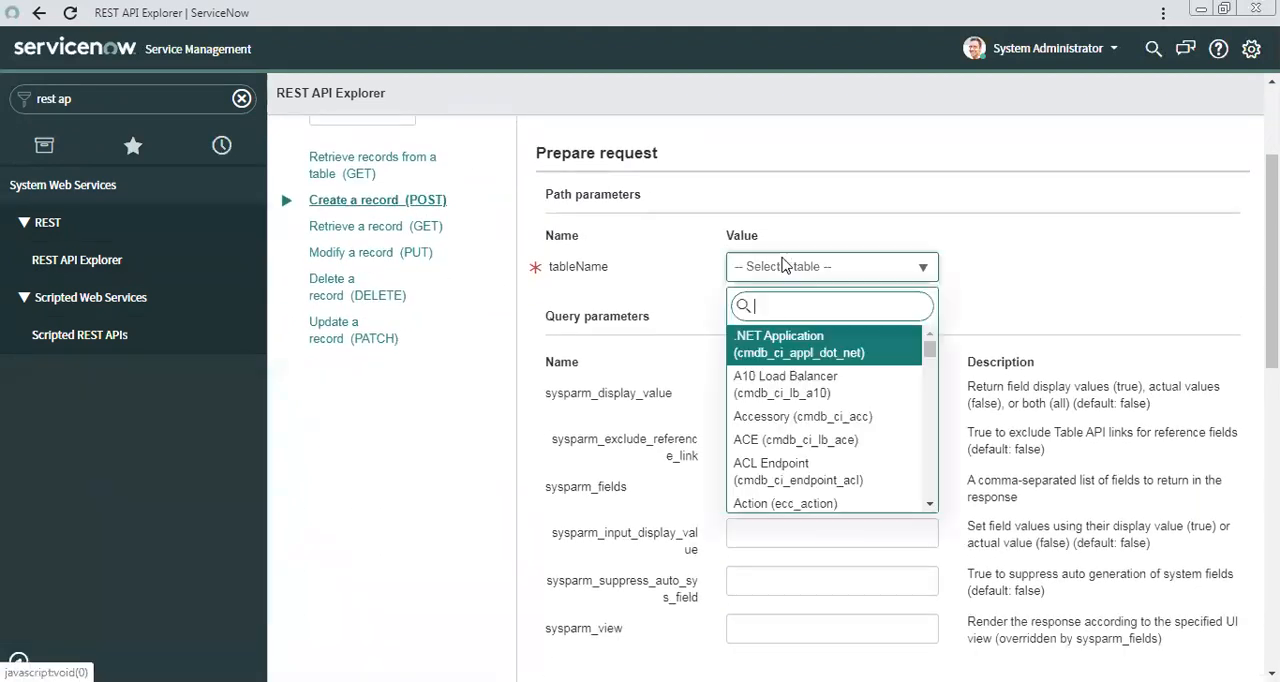
text(nc)
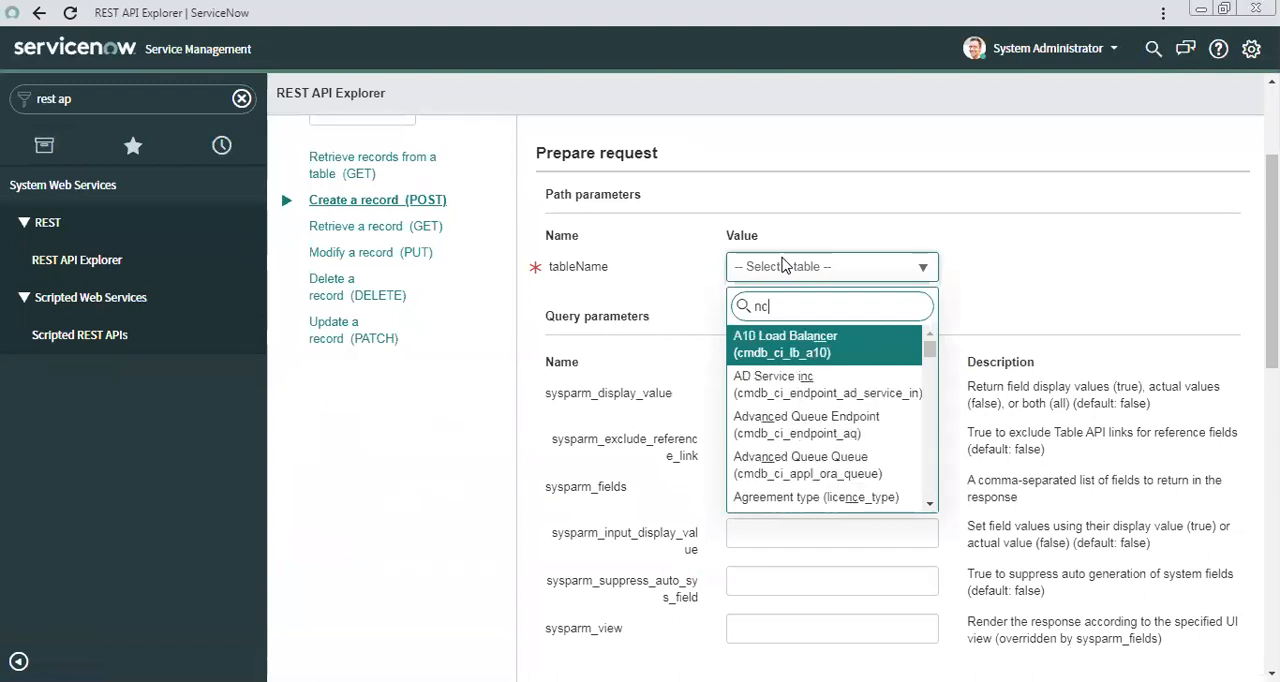
key(BackSpace)
key(BackSpace)
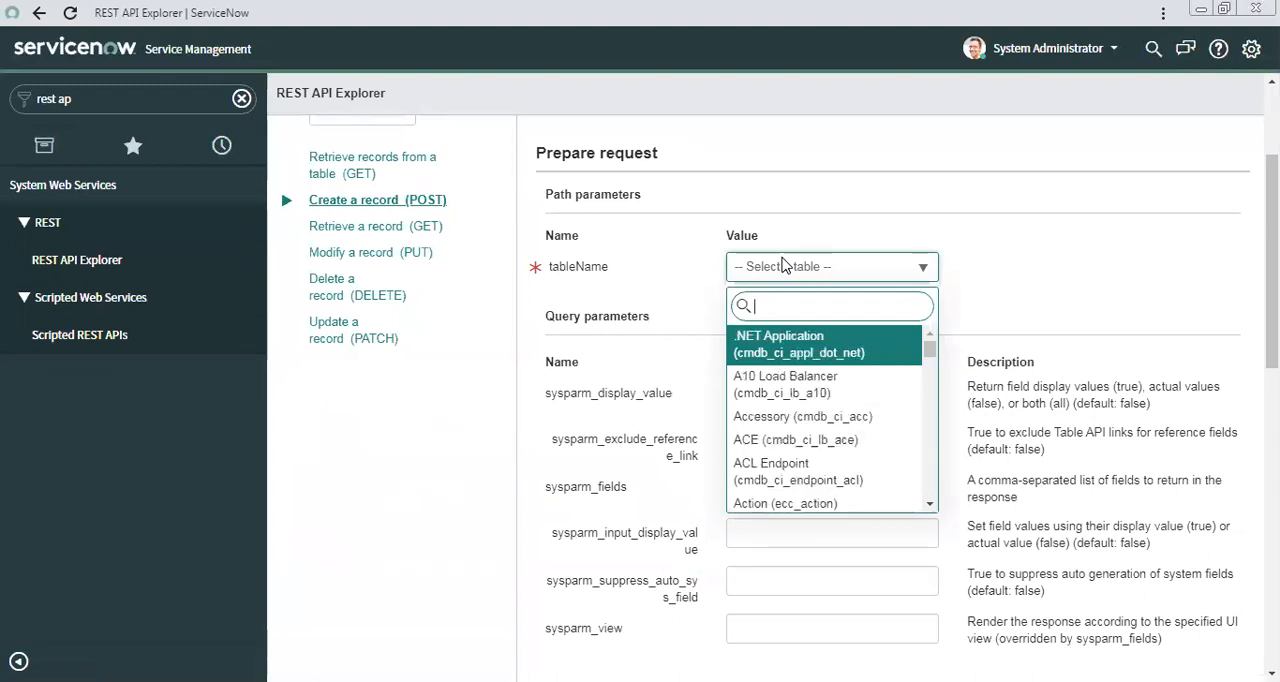
text(inc)
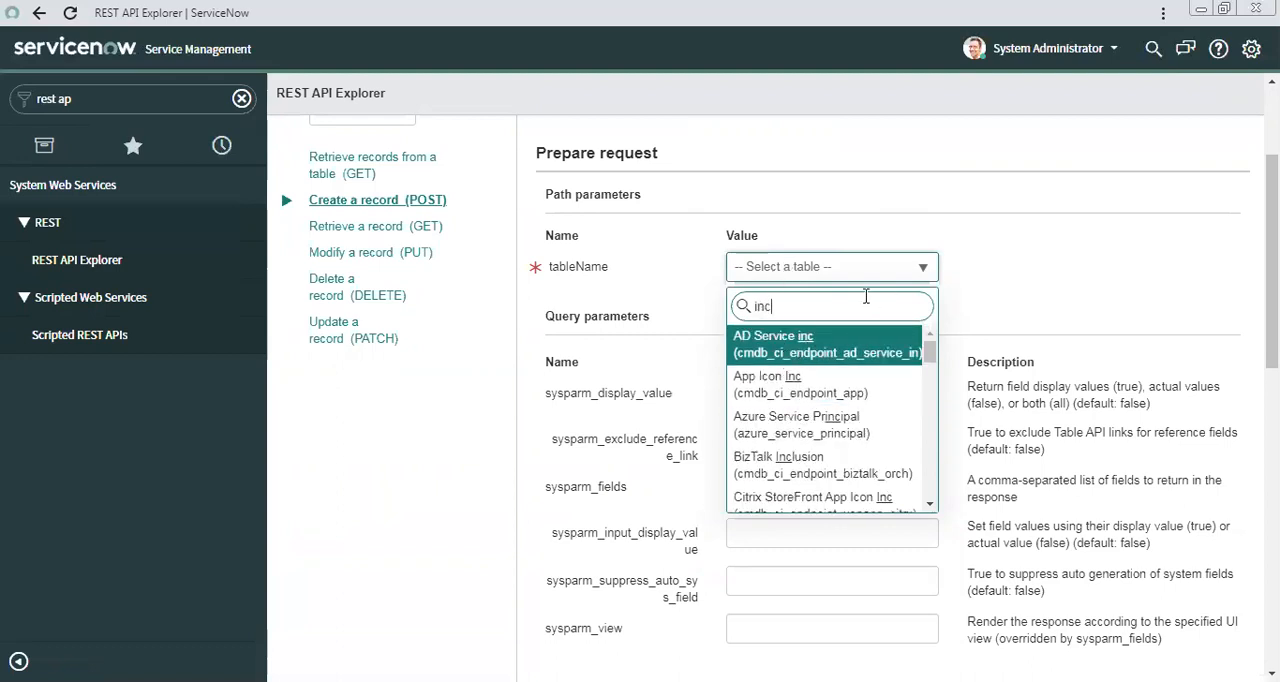
text(i)
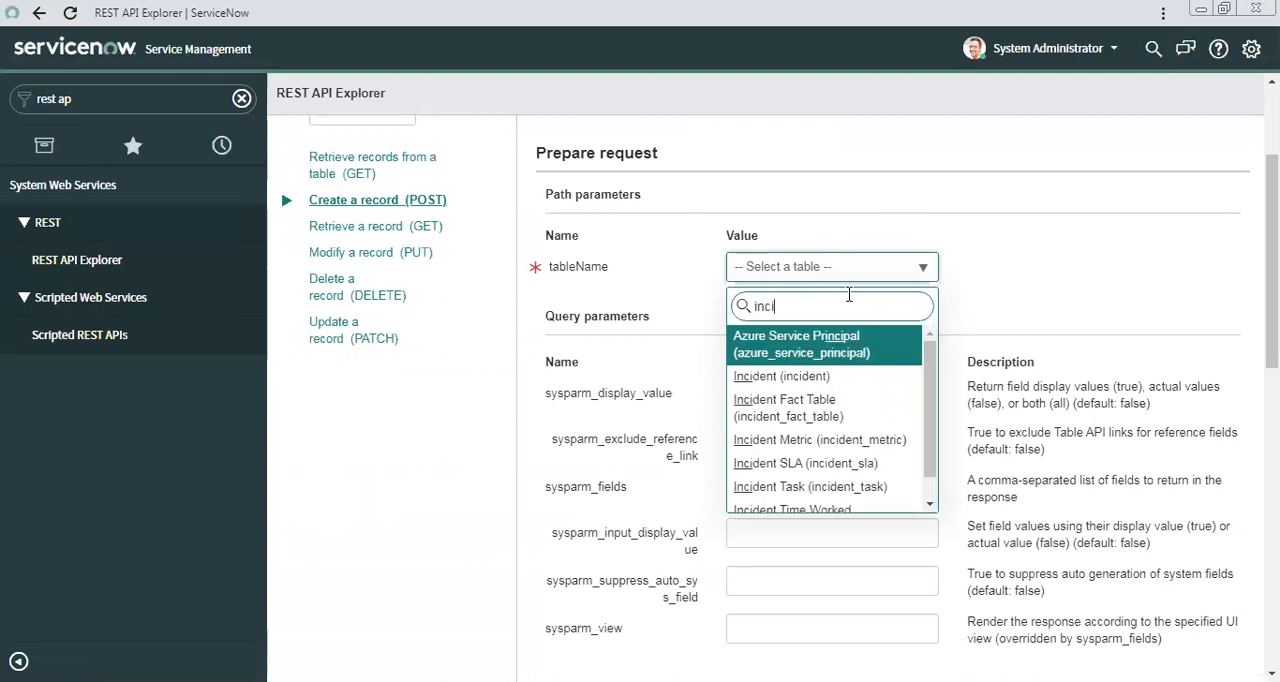
click(776, 384)
Add a Short description field with the value "Test Record" to the request body and copy that value.
scroll(588, 423, down, 7)
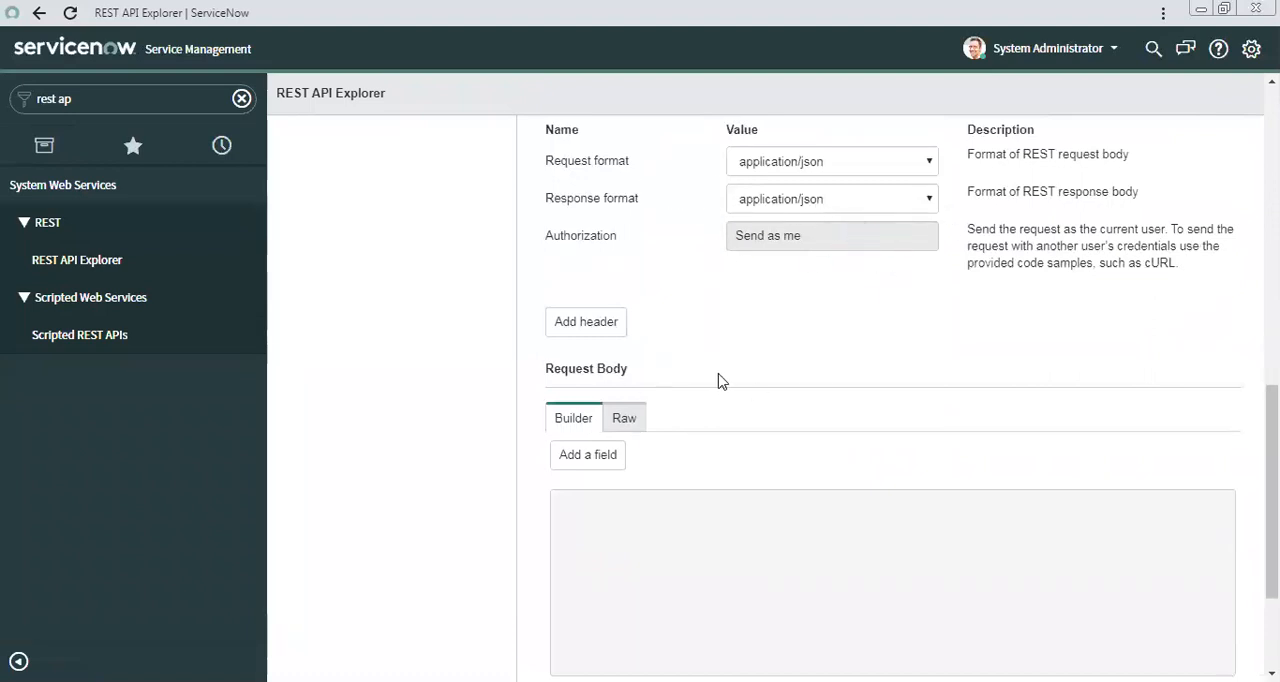
scroll(713, 380, down, 2)
scroll(717, 372, up, 1)
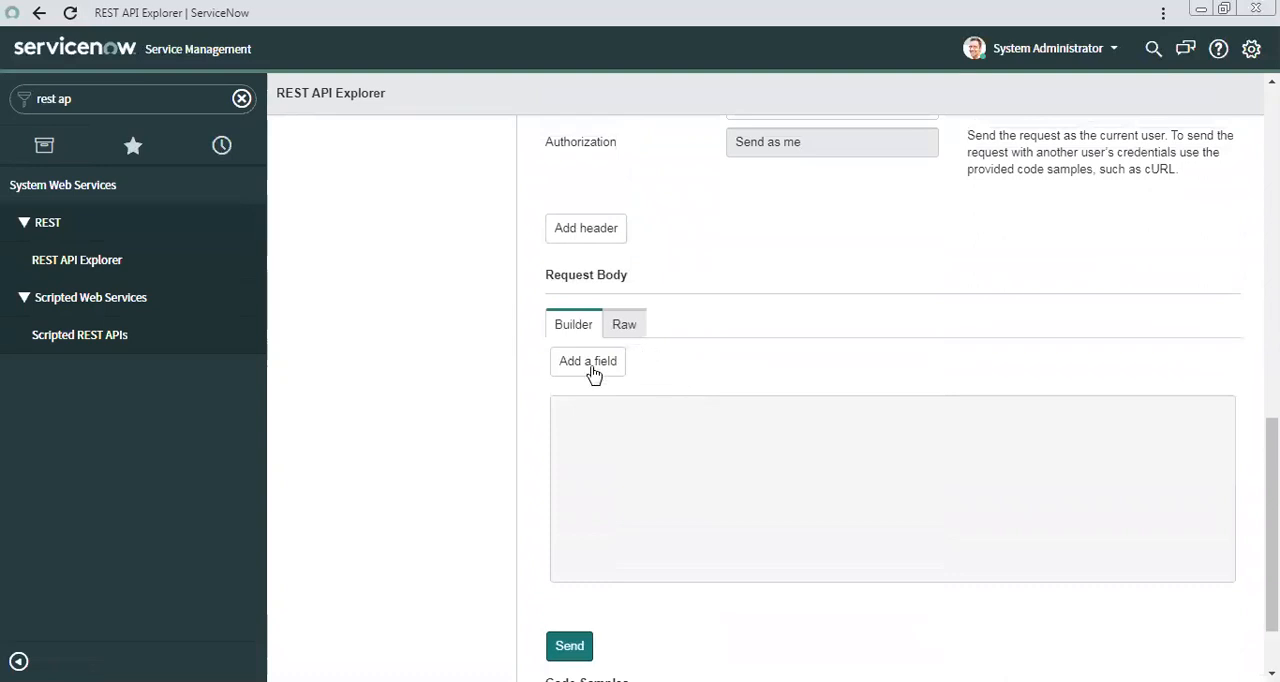
click(592, 372)
click(648, 368)
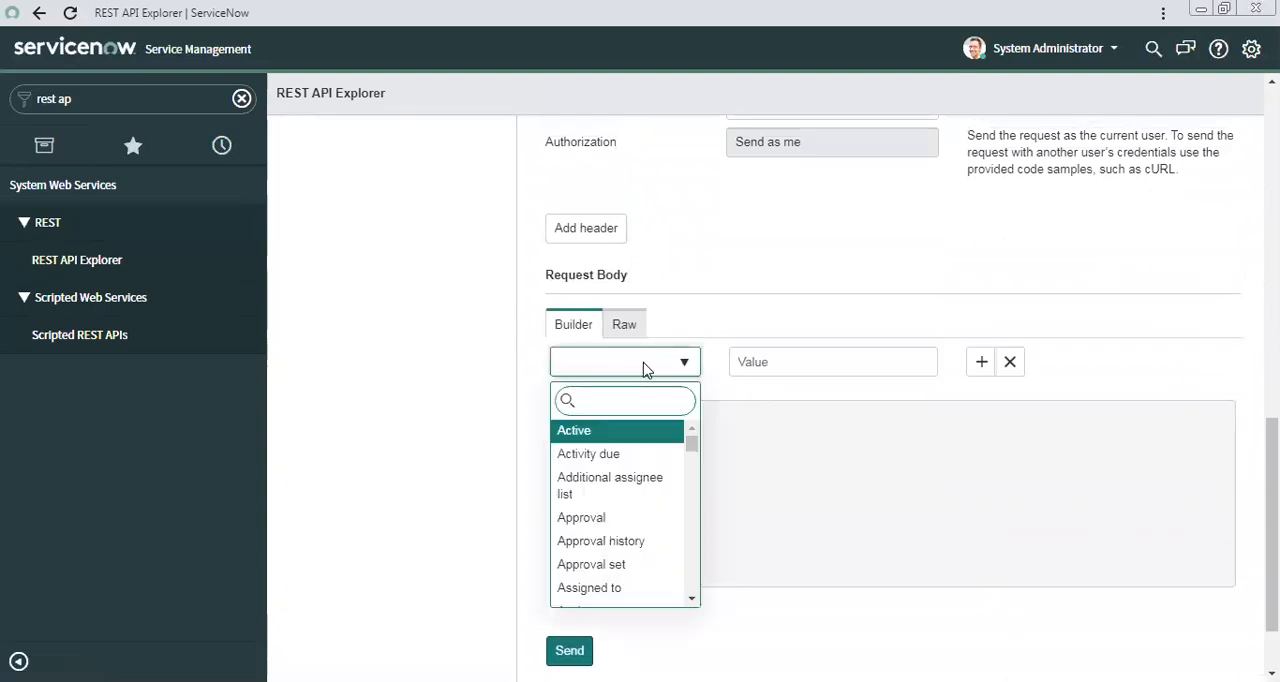
text(sho)
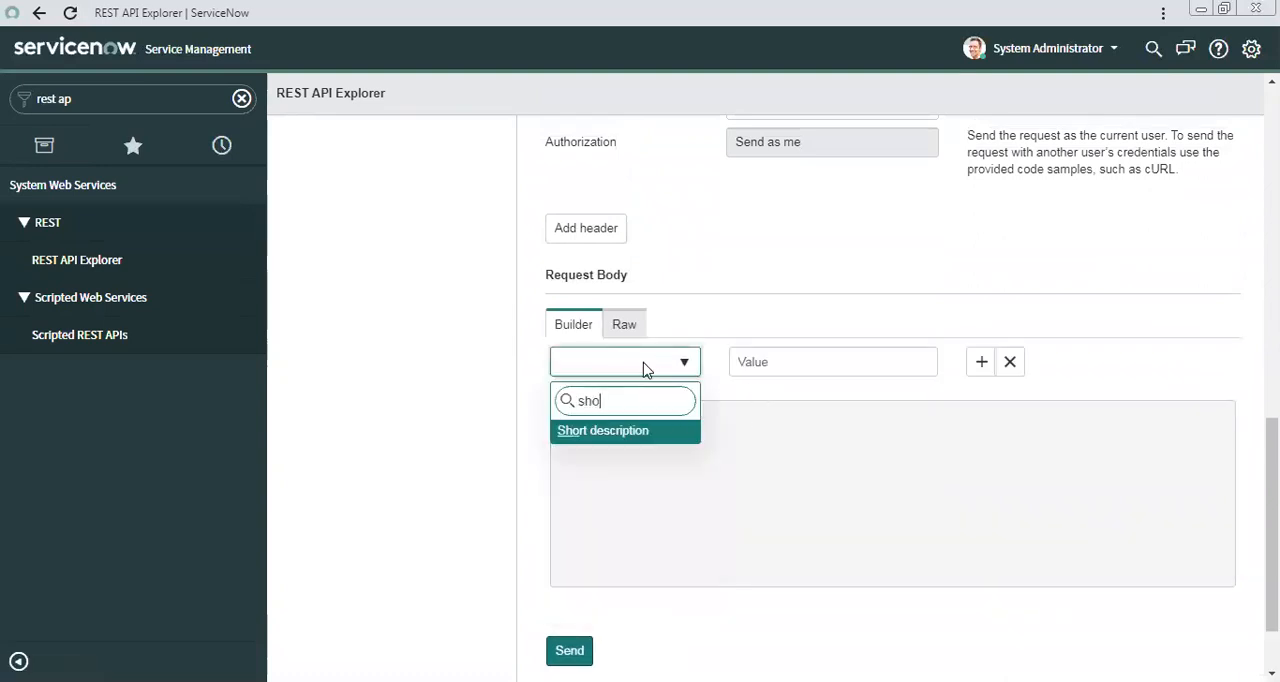
key(Return)
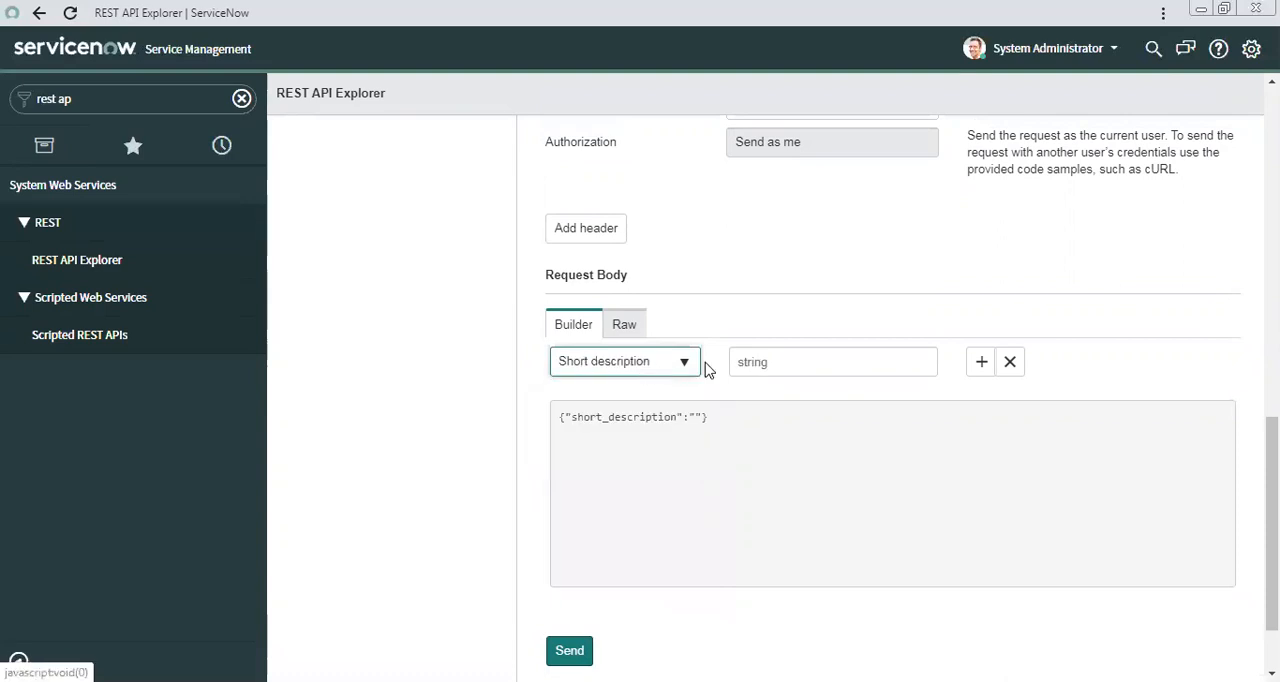
click(744, 362)
text(Test)
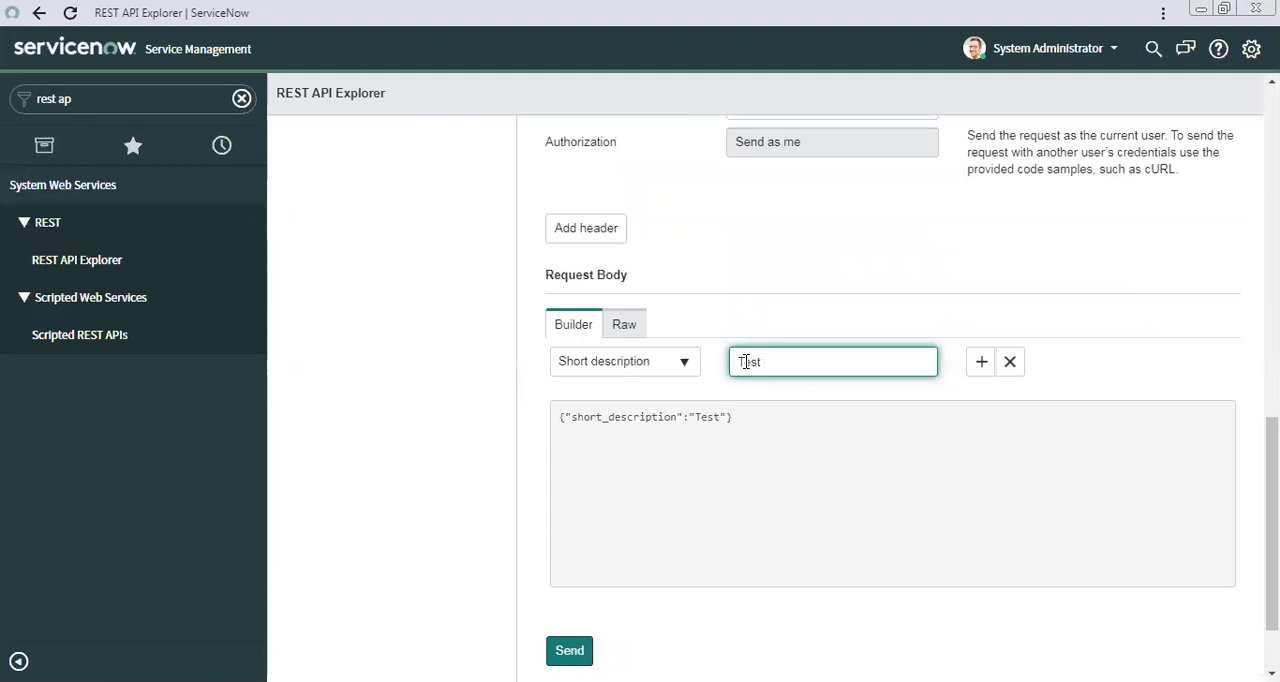
text( Record)
drag(800, 358, 742, 358)
key(ctrl+c)
Add a Caller field with the value "System Admnstrator" to the request body.
click(978, 364)
click(673, 397)
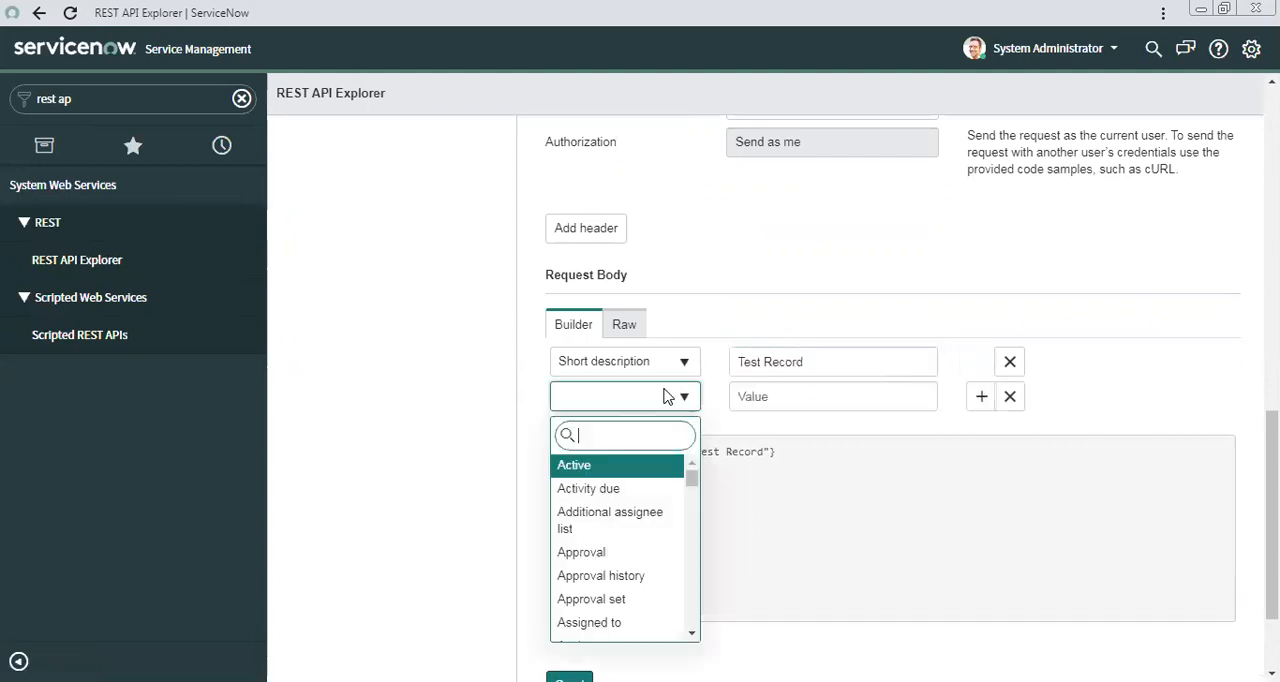
text(caller)
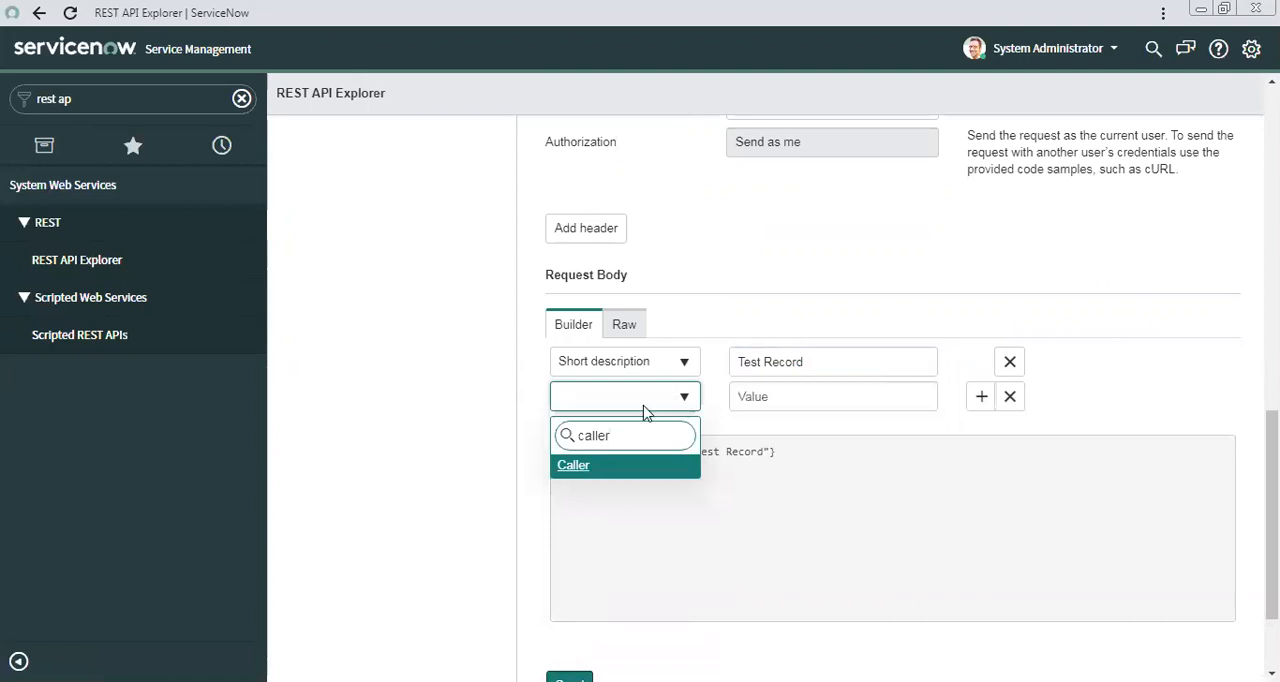
click(612, 468)
click(753, 400)
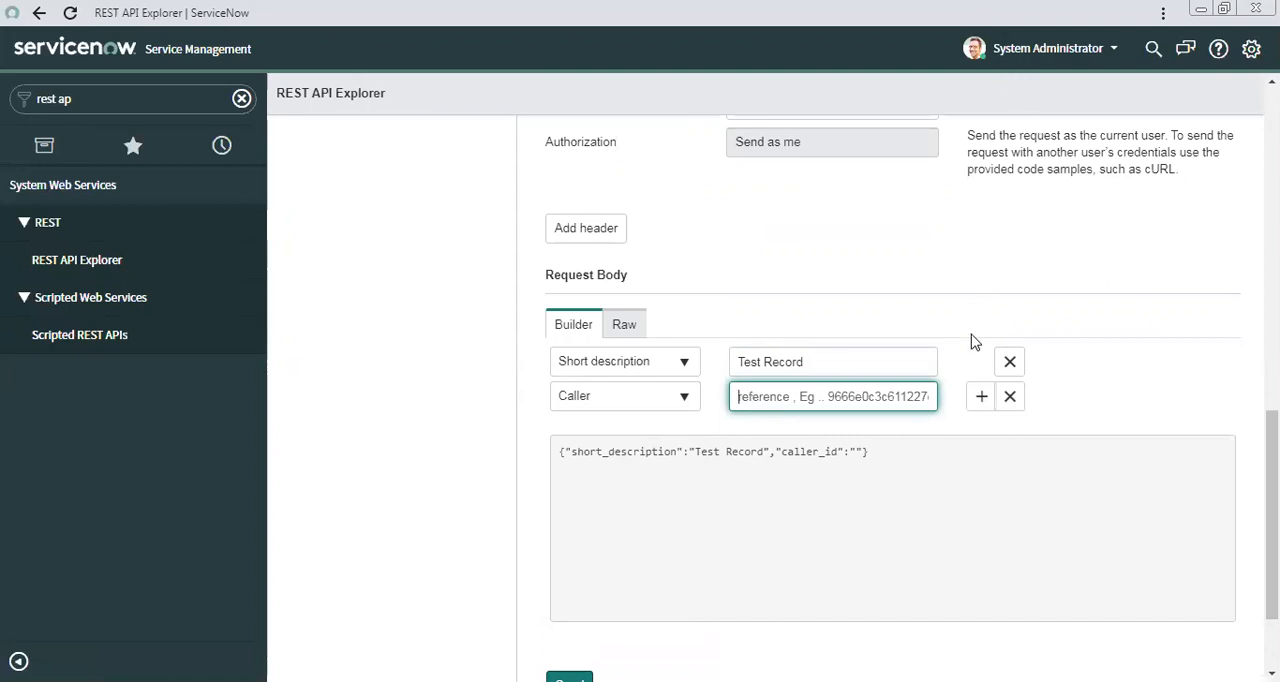
text(System)
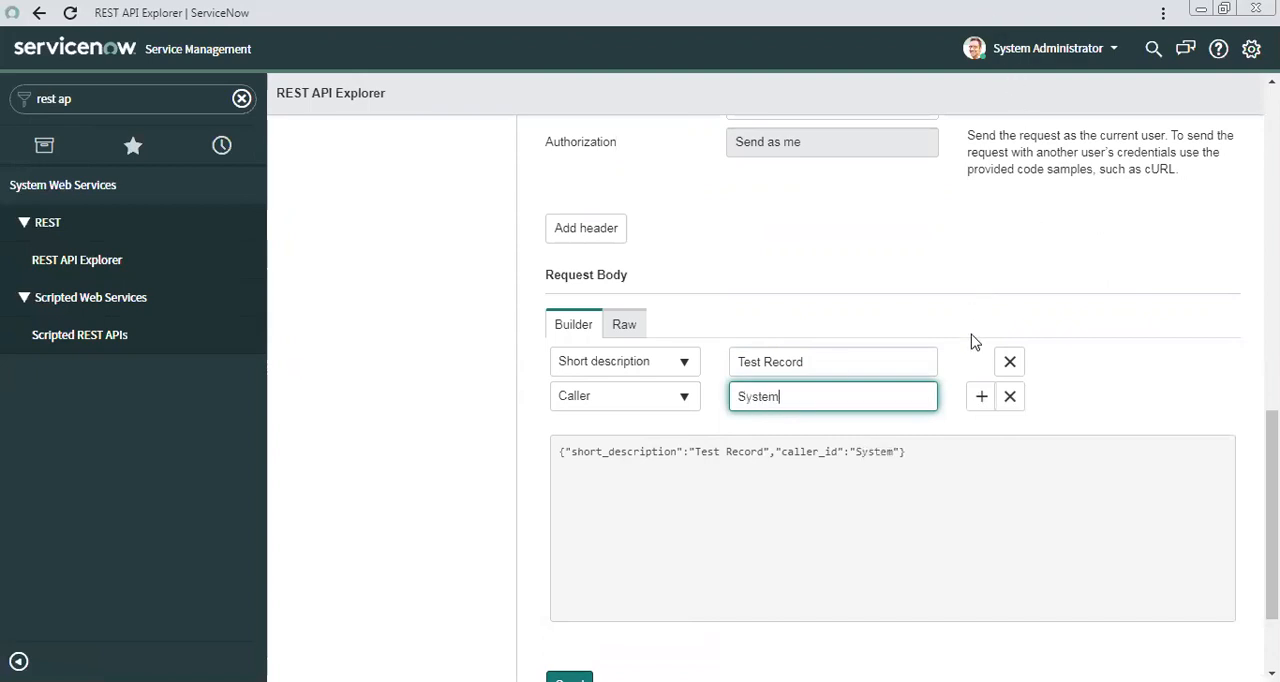
text( Admnstrator)
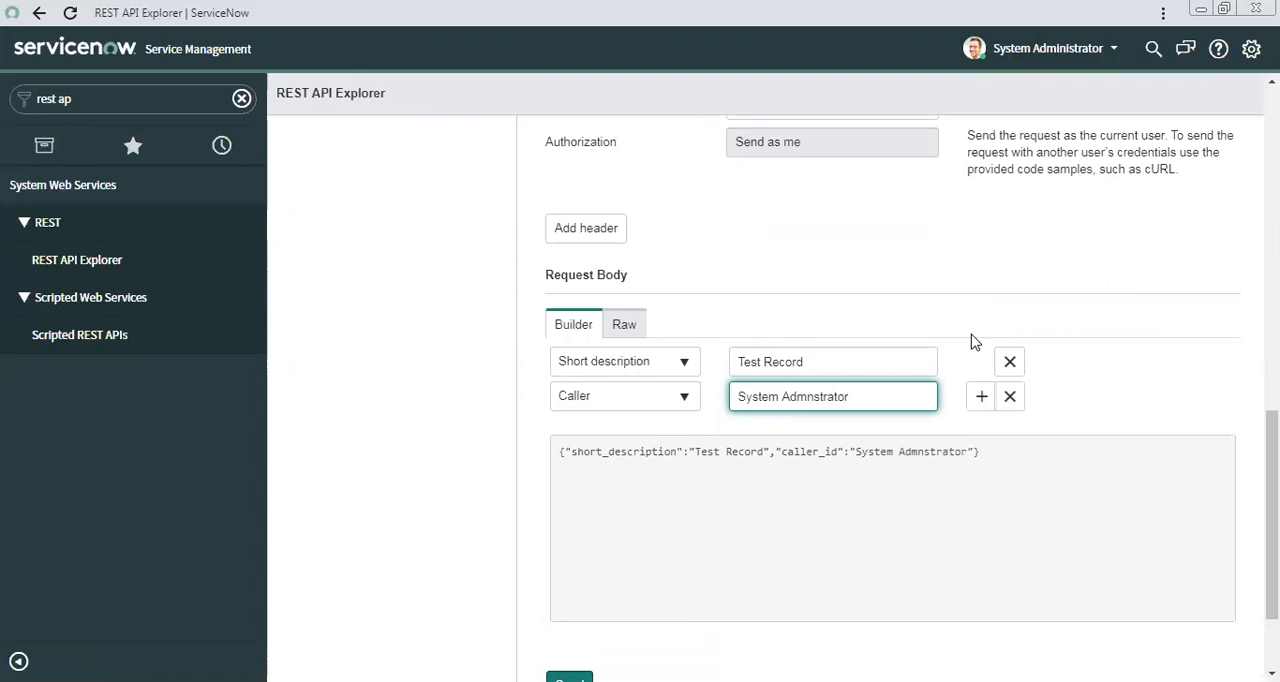
Add a Description field with the value "Test Record Desc" to the request body, reusing the copied text.
click(981, 397)
click(662, 432)
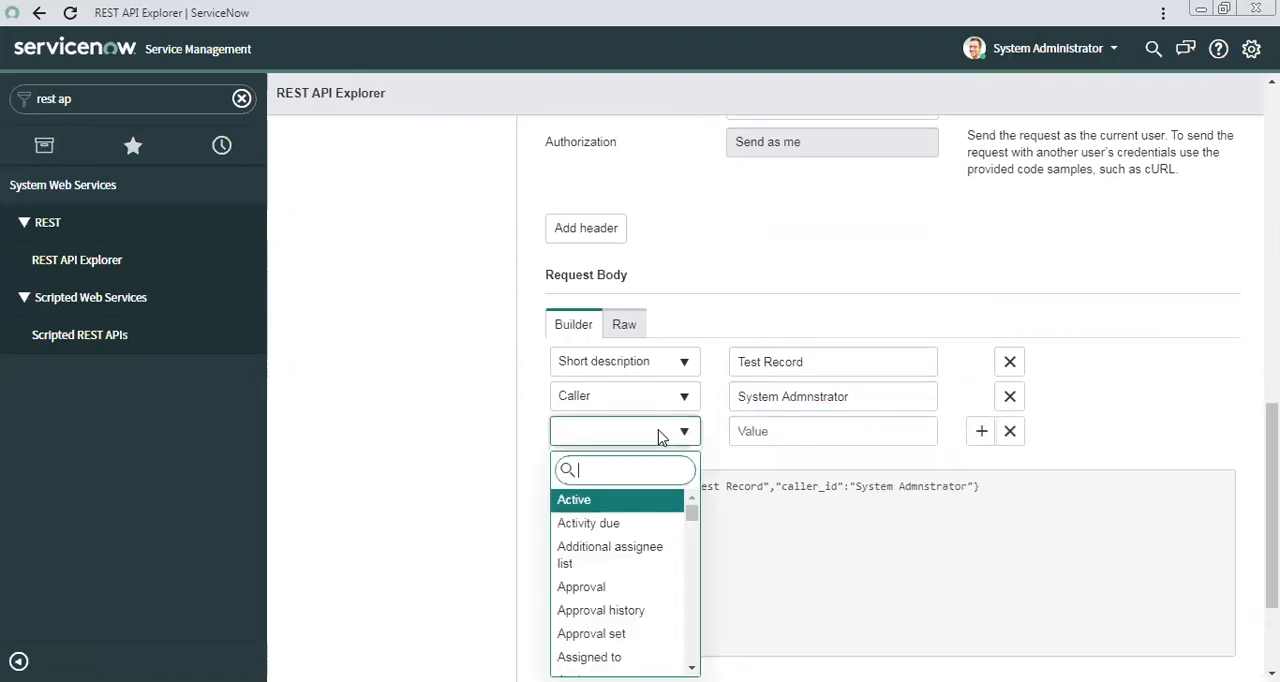
text(desc)
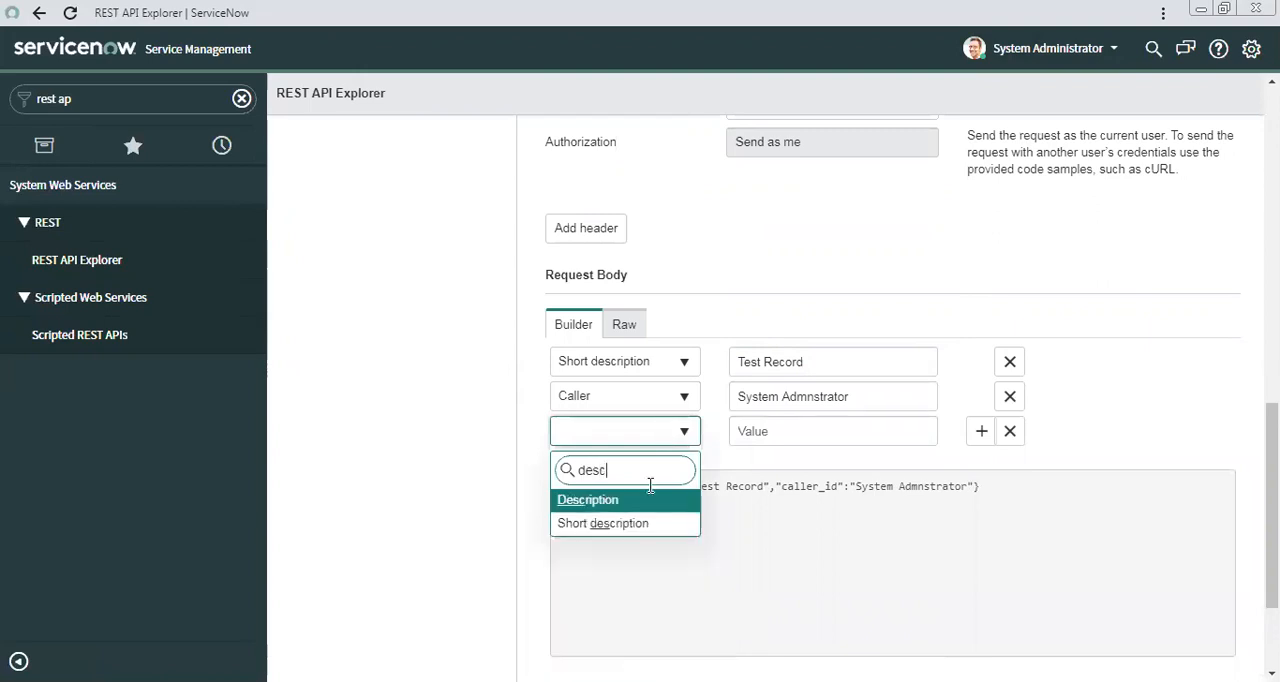
click(625, 502)
click(803, 437)
key(ctrl+v)
text(Desc)
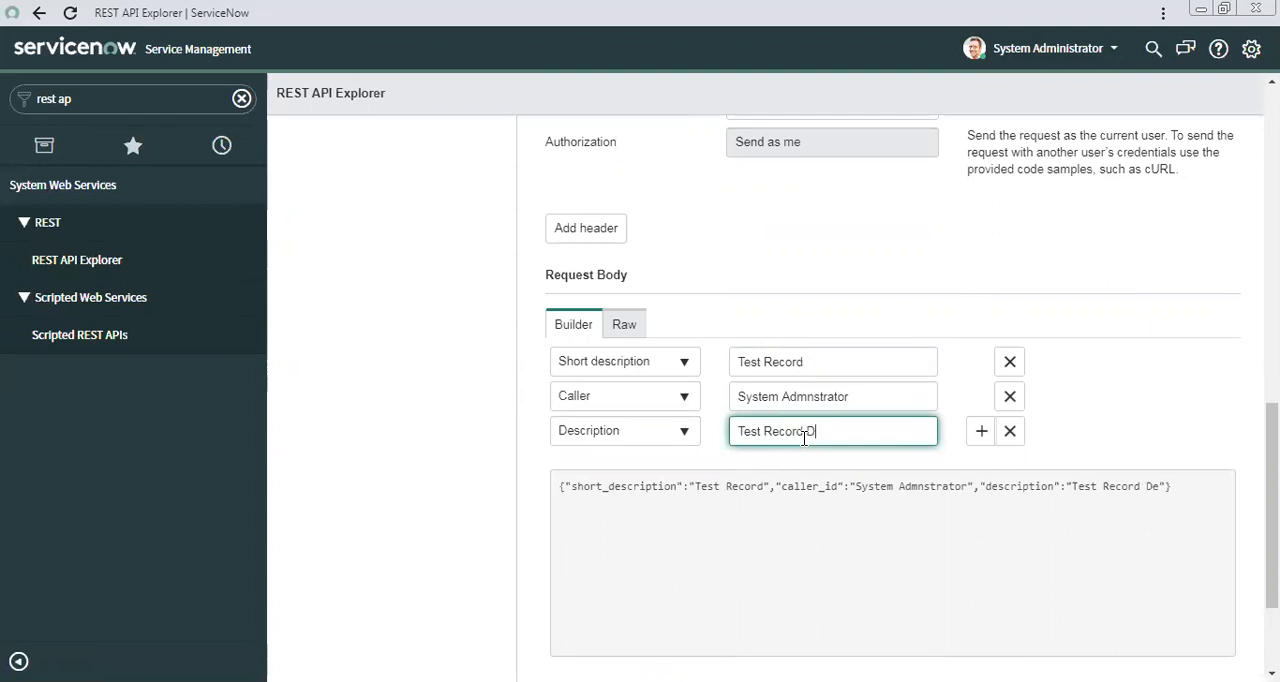
Add a Category field with the value "Software" to the request body.
click(982, 432)
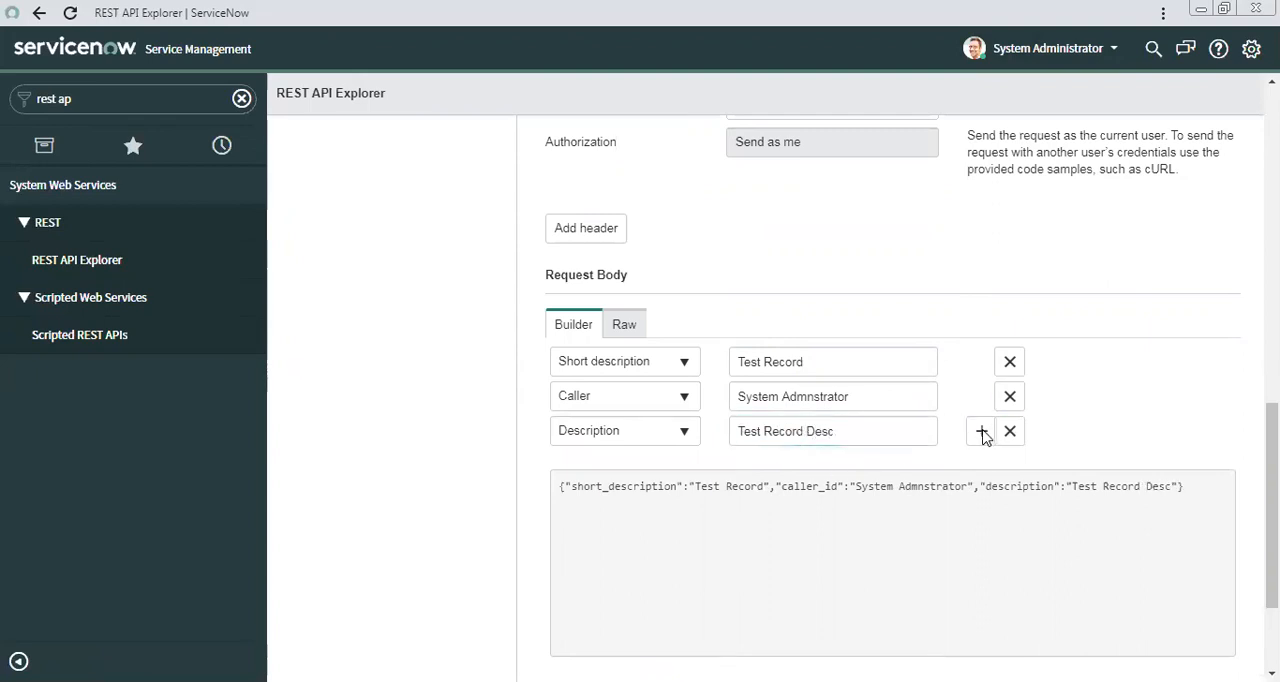
click(981, 432)
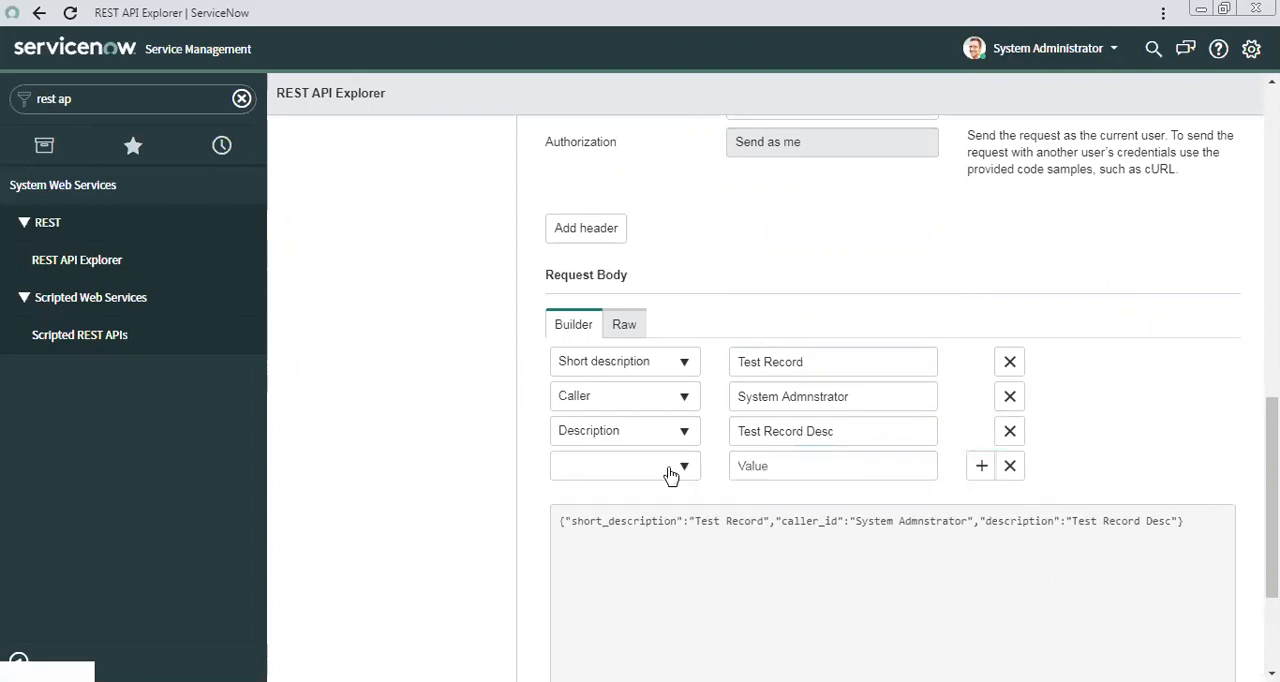
click(688, 467)
text(cat)
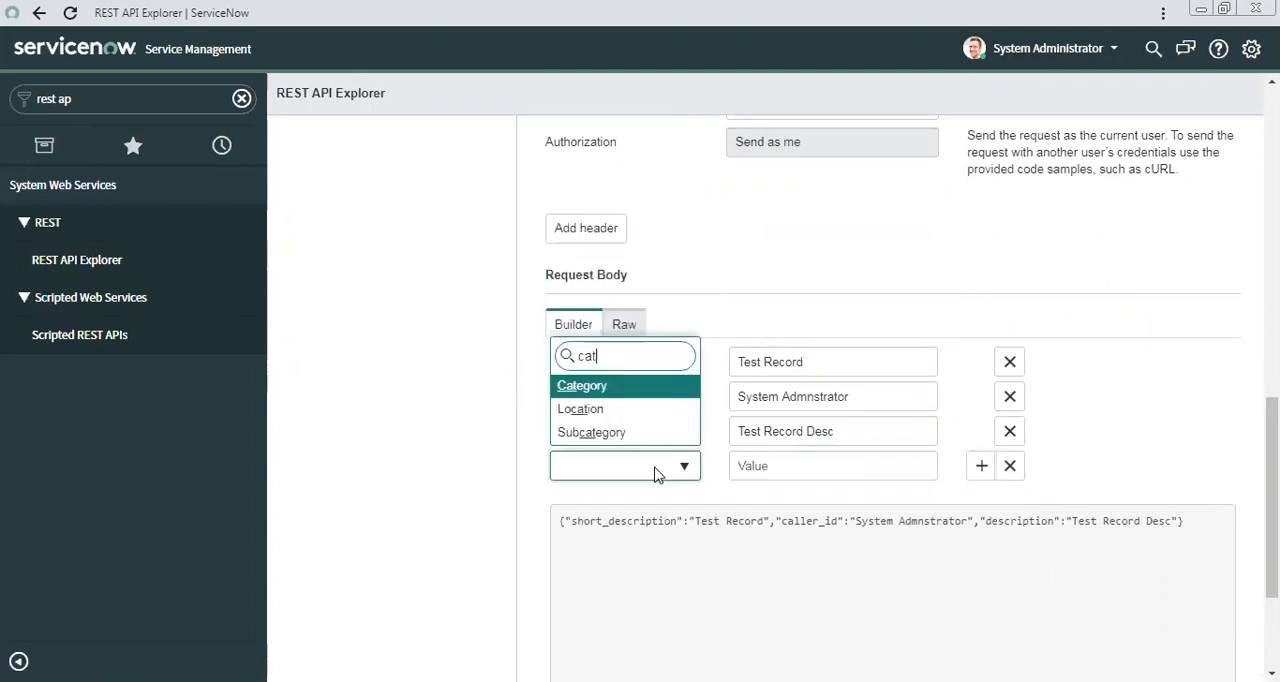
key(Return)
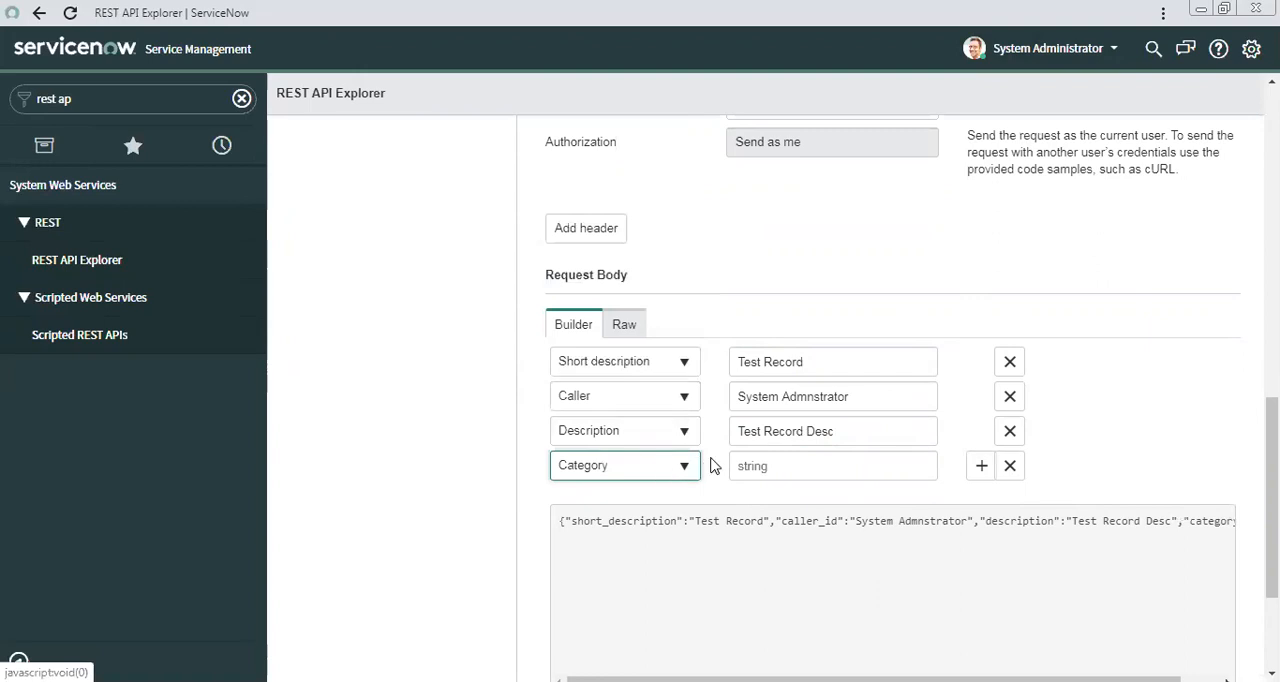
click(752, 464)
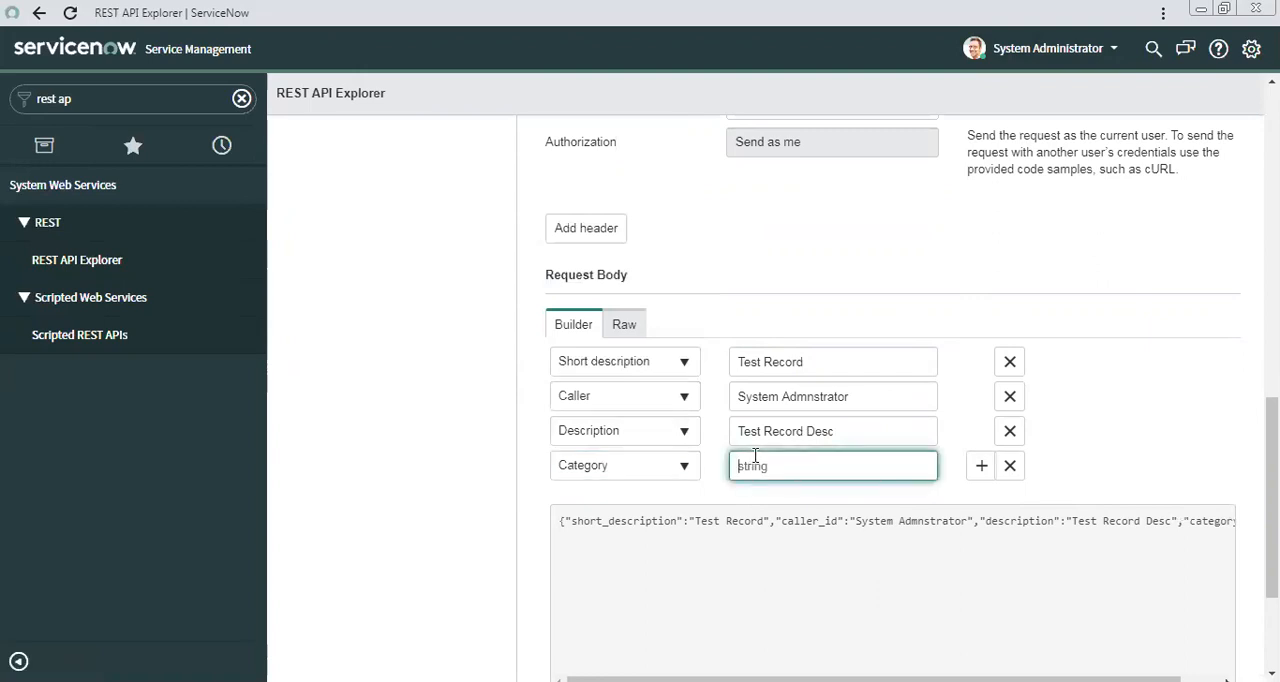
text(Software)
click(1171, 383)
Send the POST request, accept the data modification, and review the response details and the submitted request.
scroll(1010, 450, down, 2)
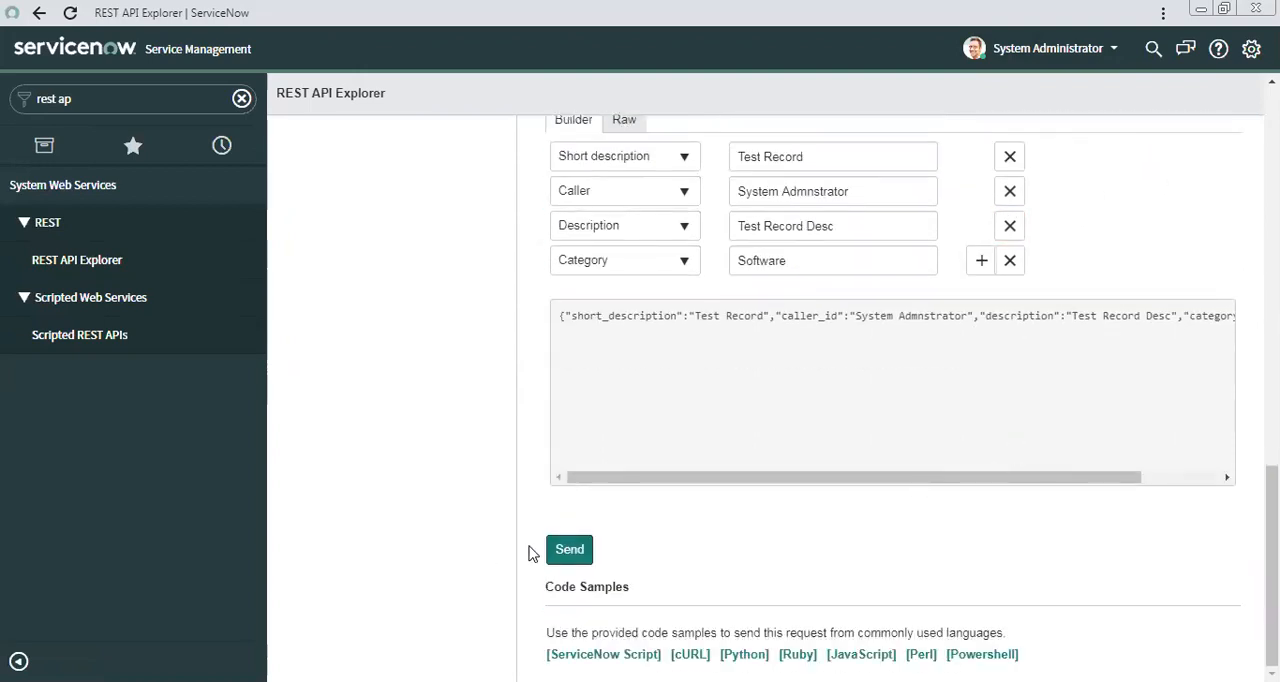
click(562, 553)
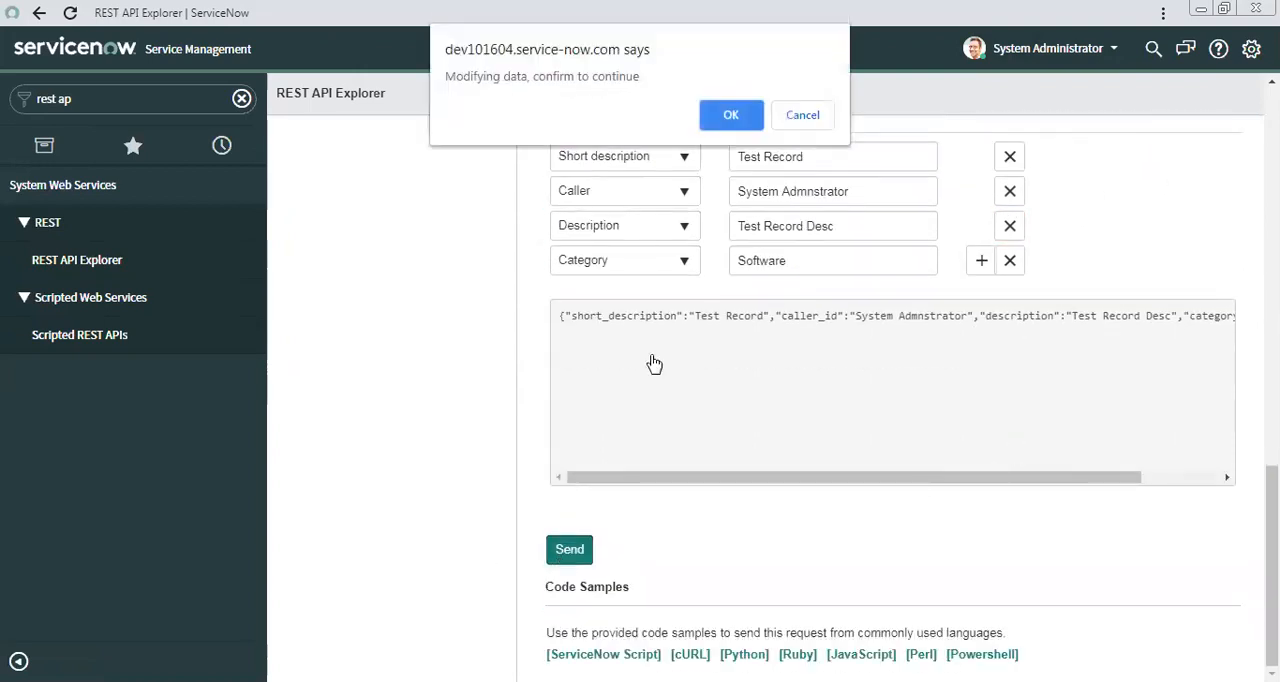
click(724, 116)
scroll(688, 366, down, 10)
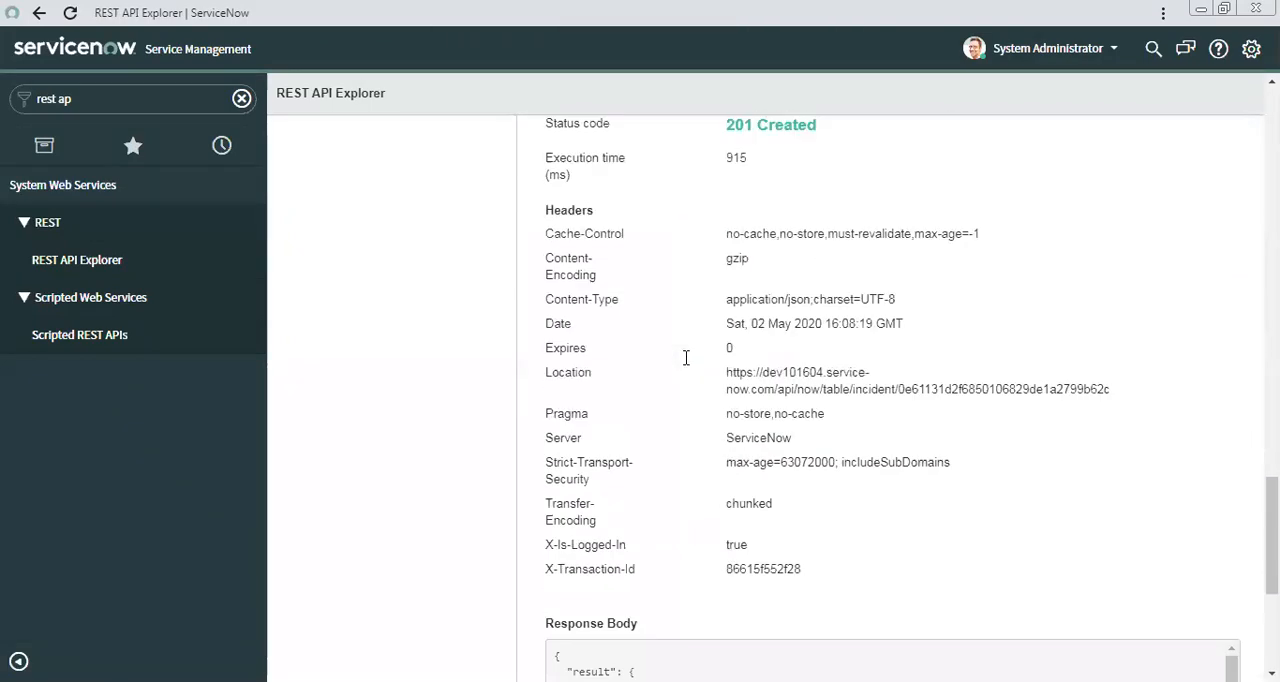
scroll(686, 357, up, 15)
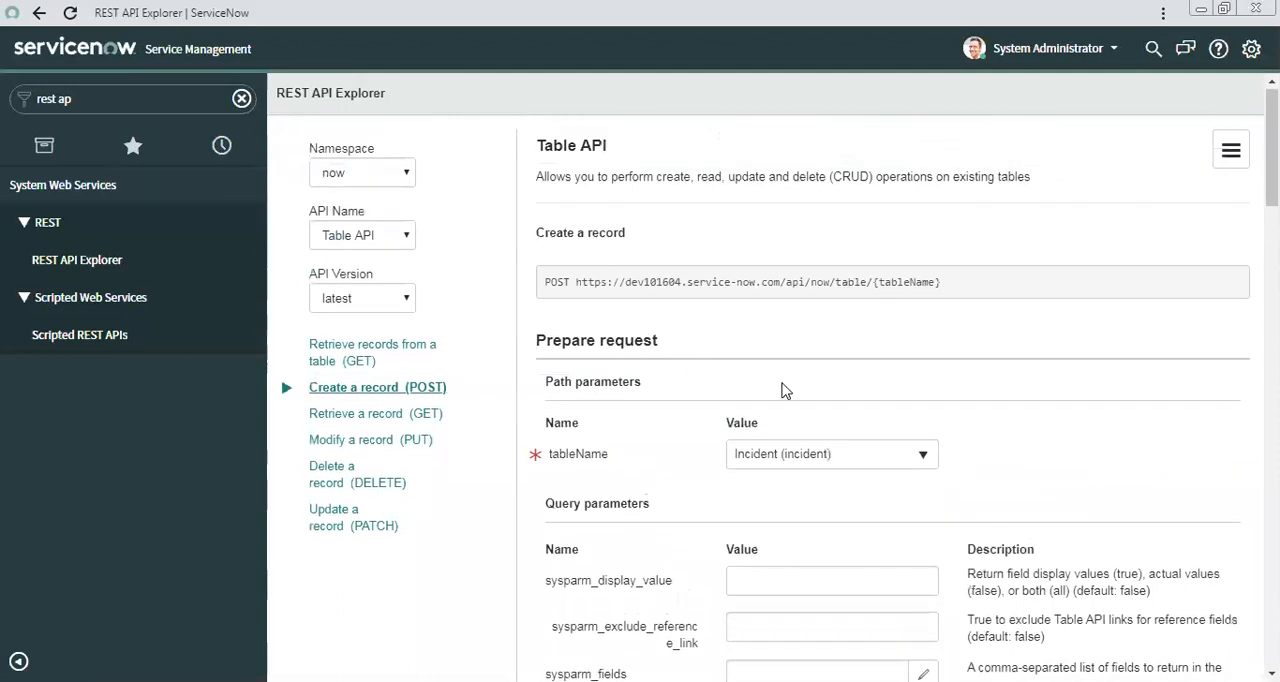
scroll(700, 389, down, 10)
scroll(731, 418, up, 6)
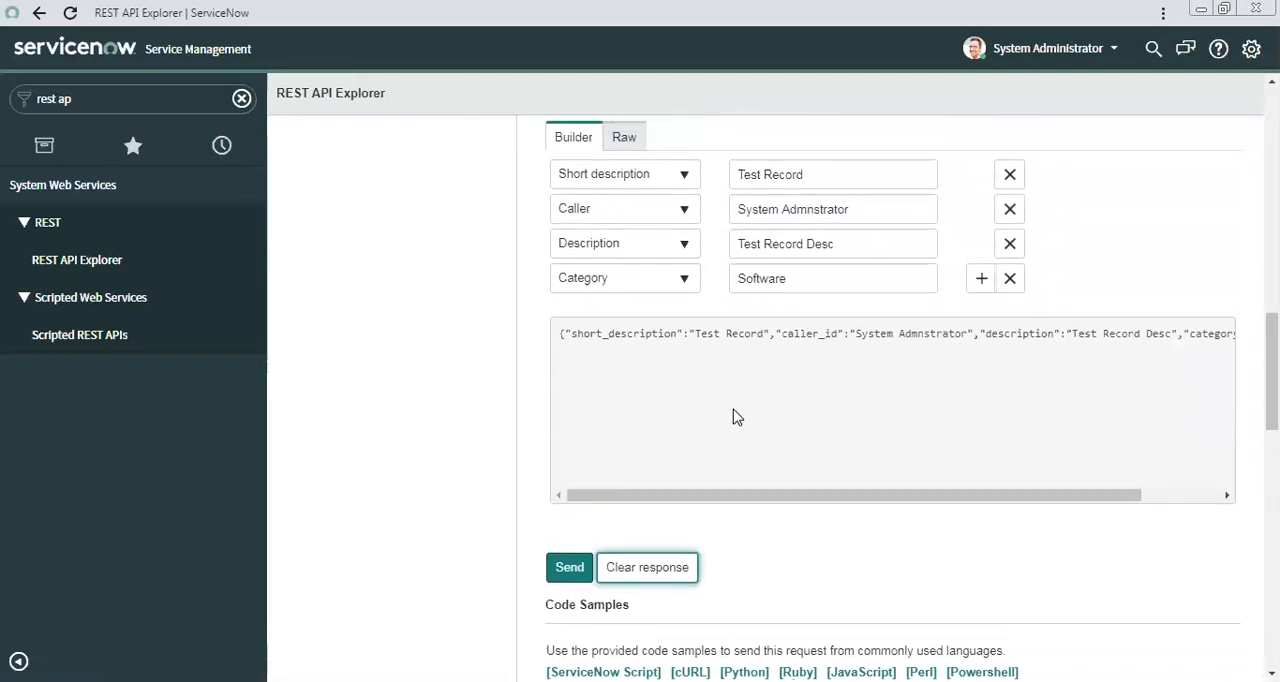
Copy the incident table endpoint URL from the ServiceNow request details into the URL of the Demo POST request in Postman.
scroll(739, 413, down, 4)
scroll(742, 411, down, 5)
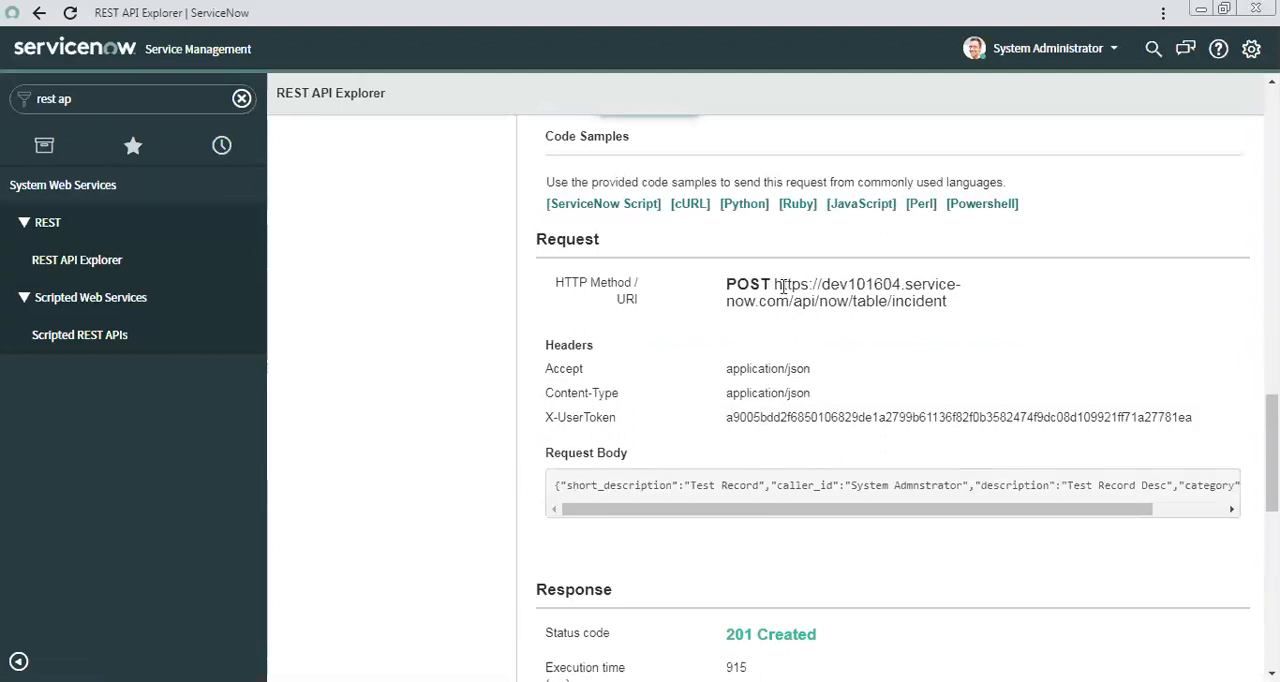
drag(777, 285, 948, 308)
key(ctrl+c)
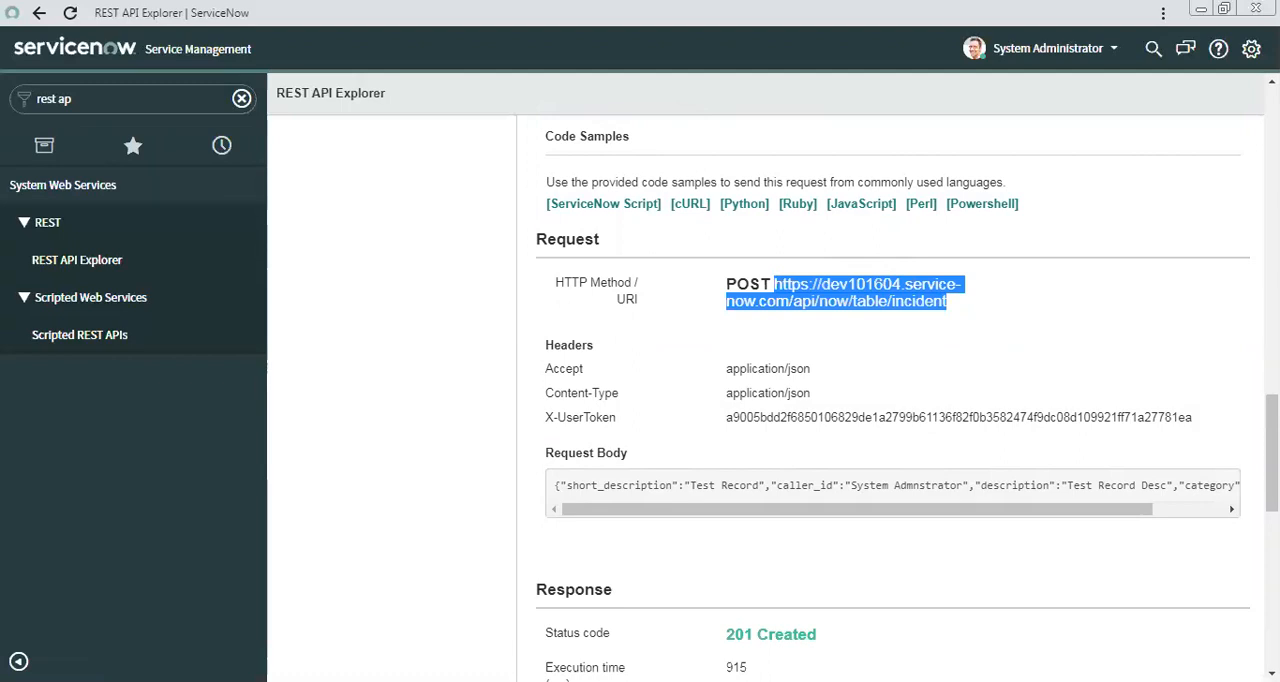
key(alt+Tab)
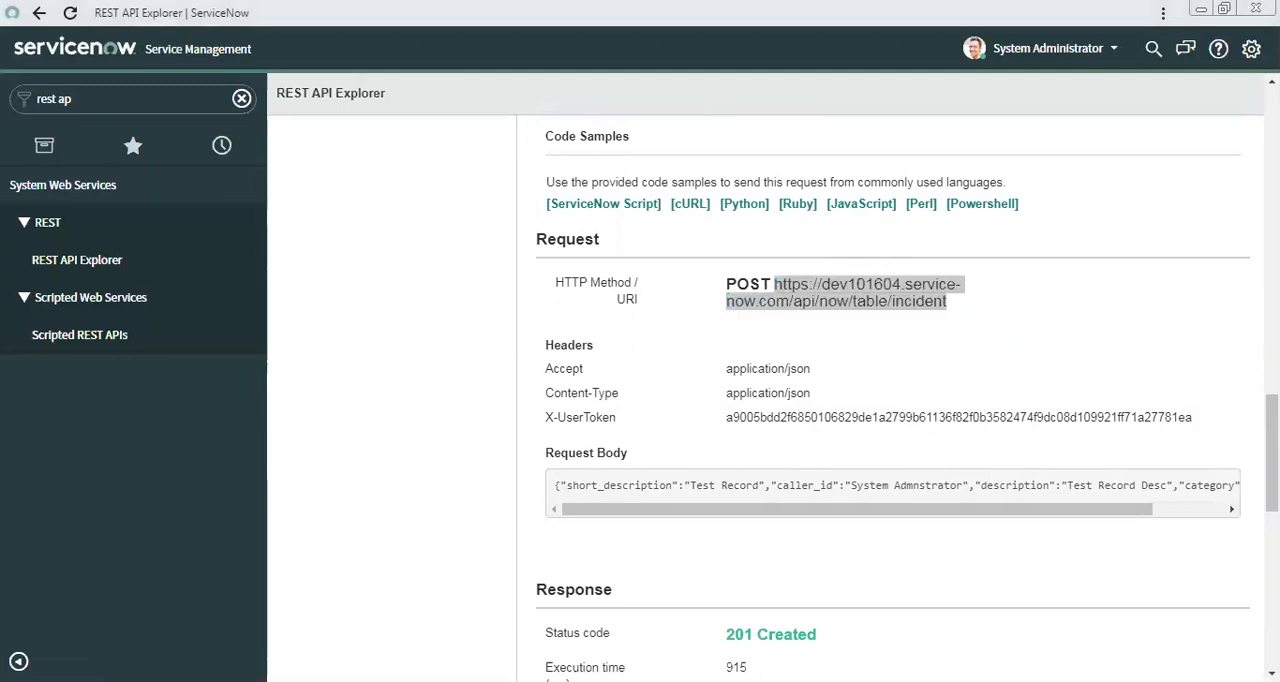
key(alt+Tab)
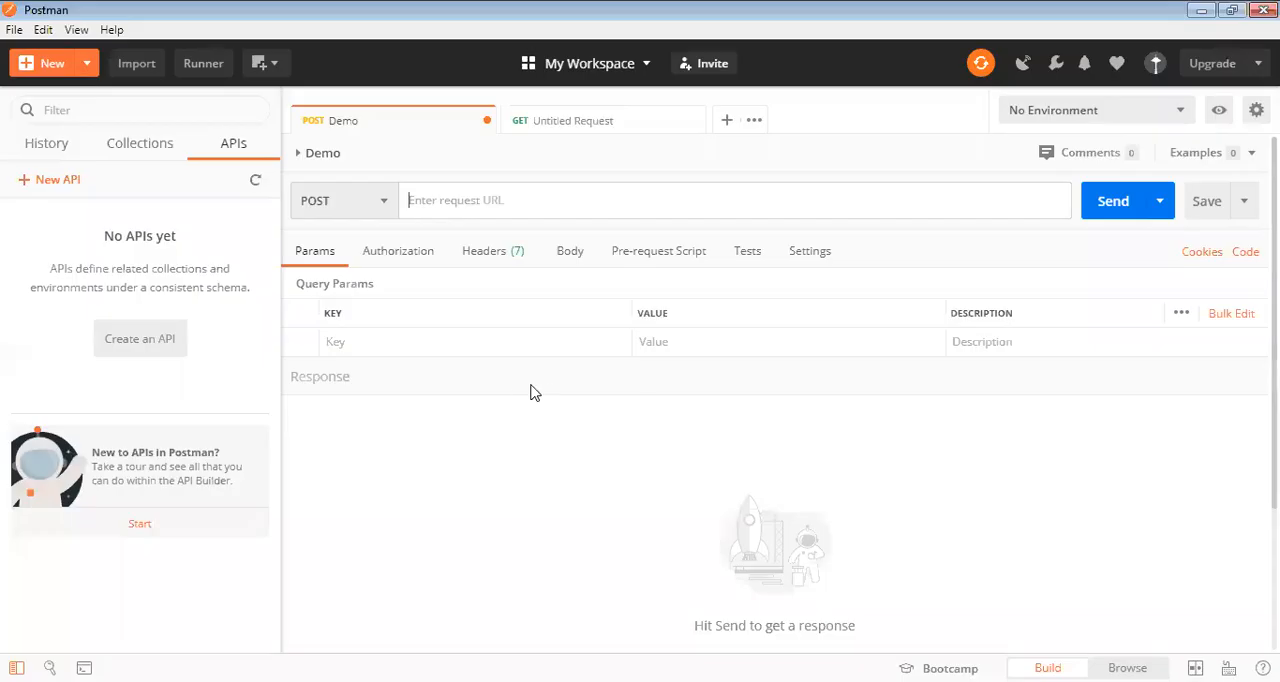
click(435, 206)
click(385, 206)
click(485, 201)
key(ctrl+v)
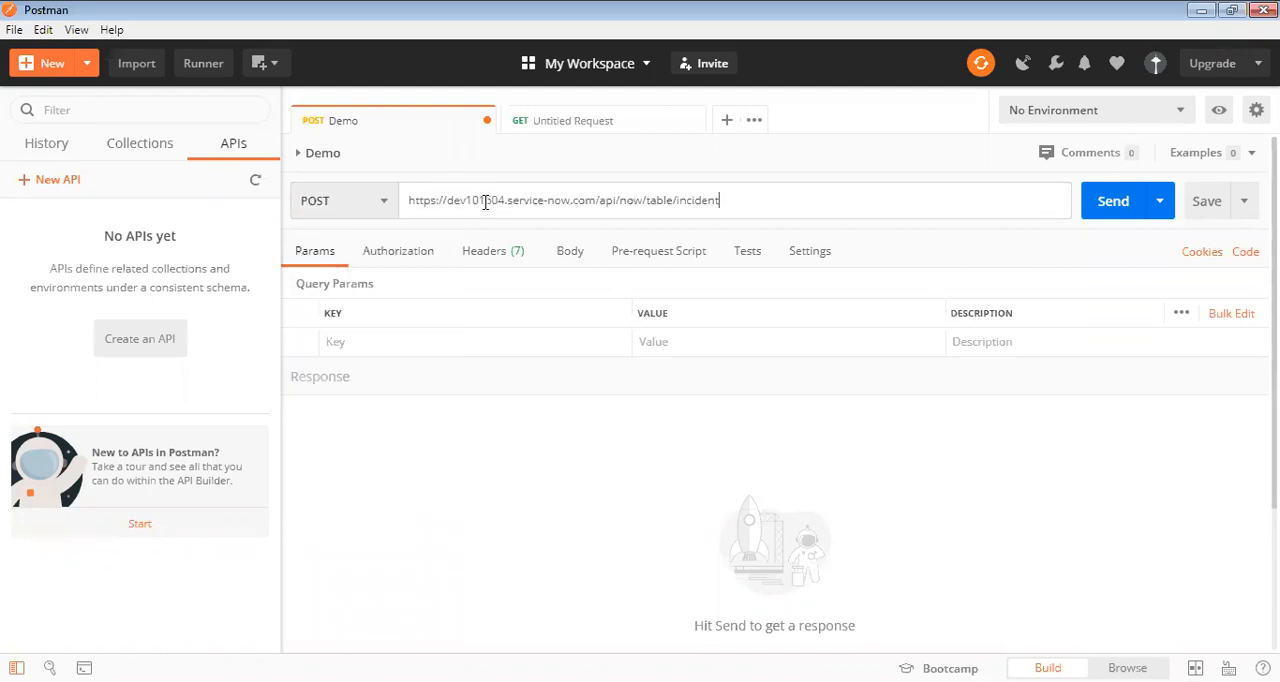
click(783, 163)
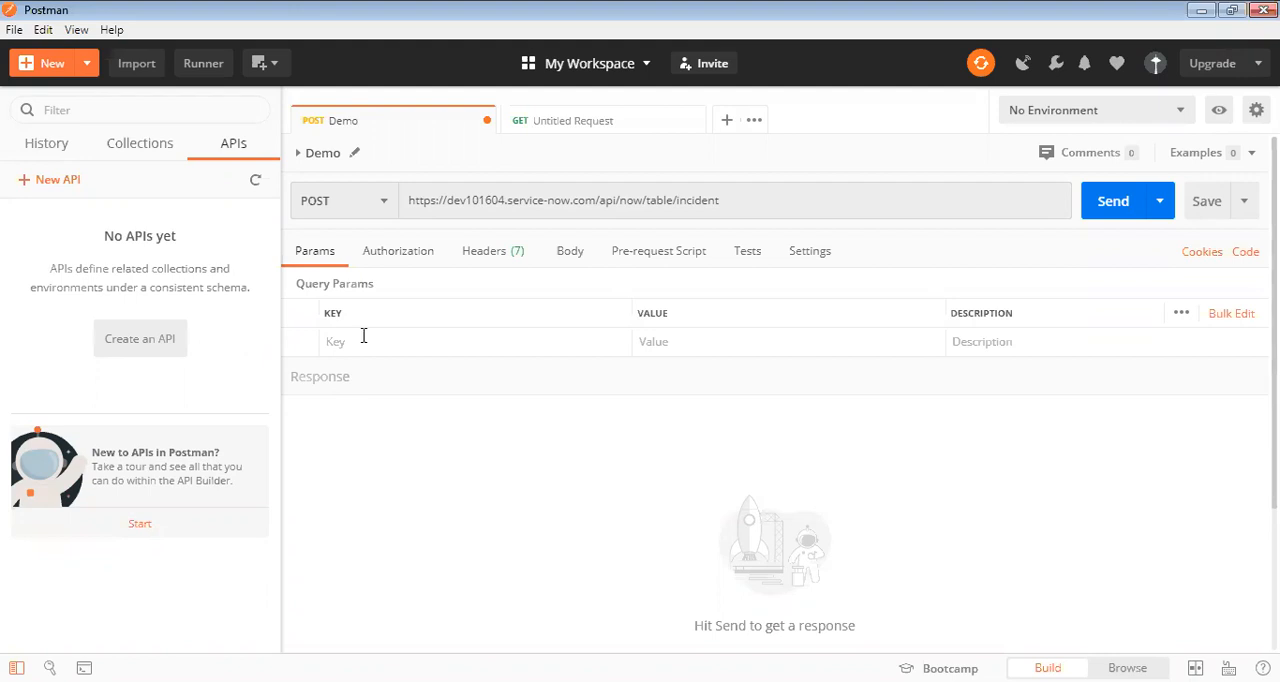
Set the Demo request's body to raw and paste in the copied JSON request body from ServiceNow.
click(570, 254)
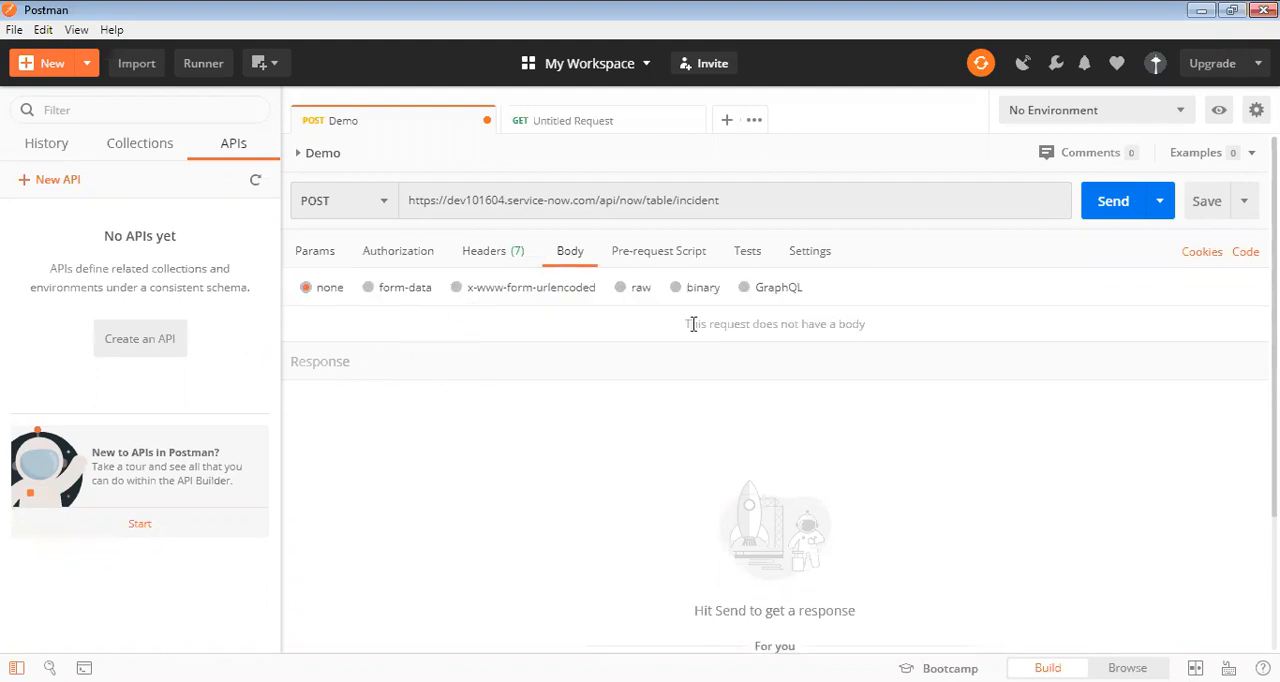
click(622, 288)
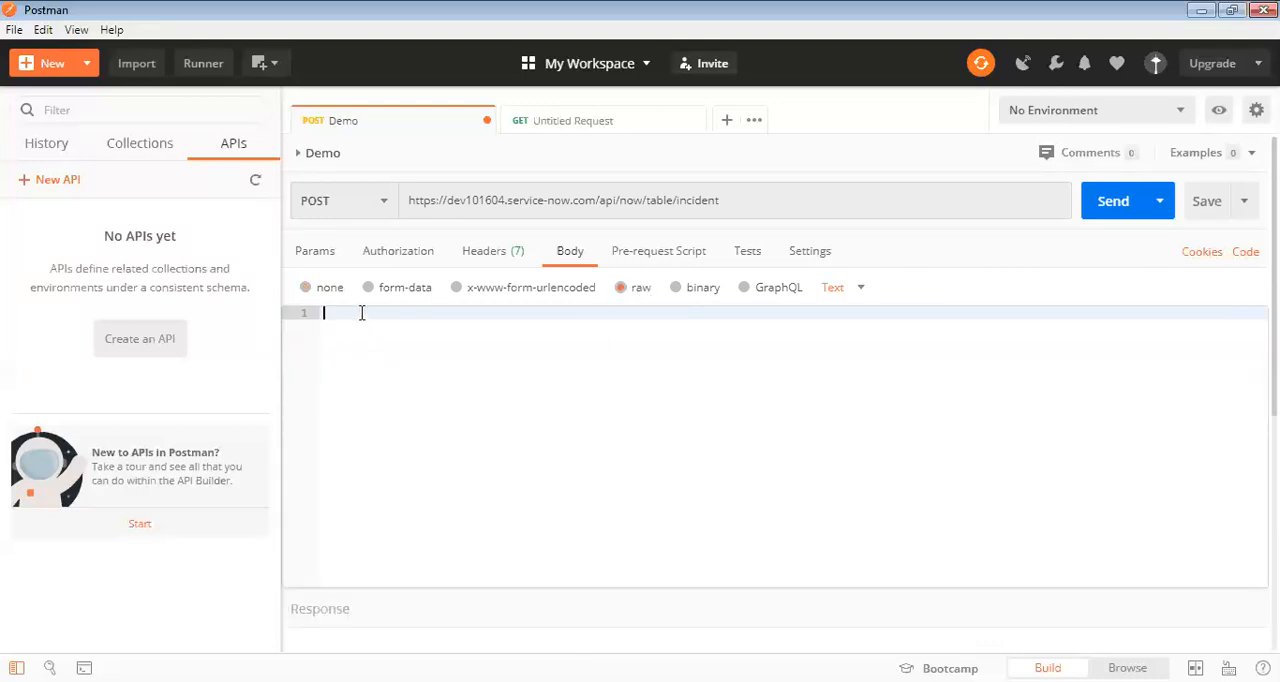
text({"short_description":"Test Record","caller_id":"System Admnstrator","description":"Test Record Desc","category":"Software"})
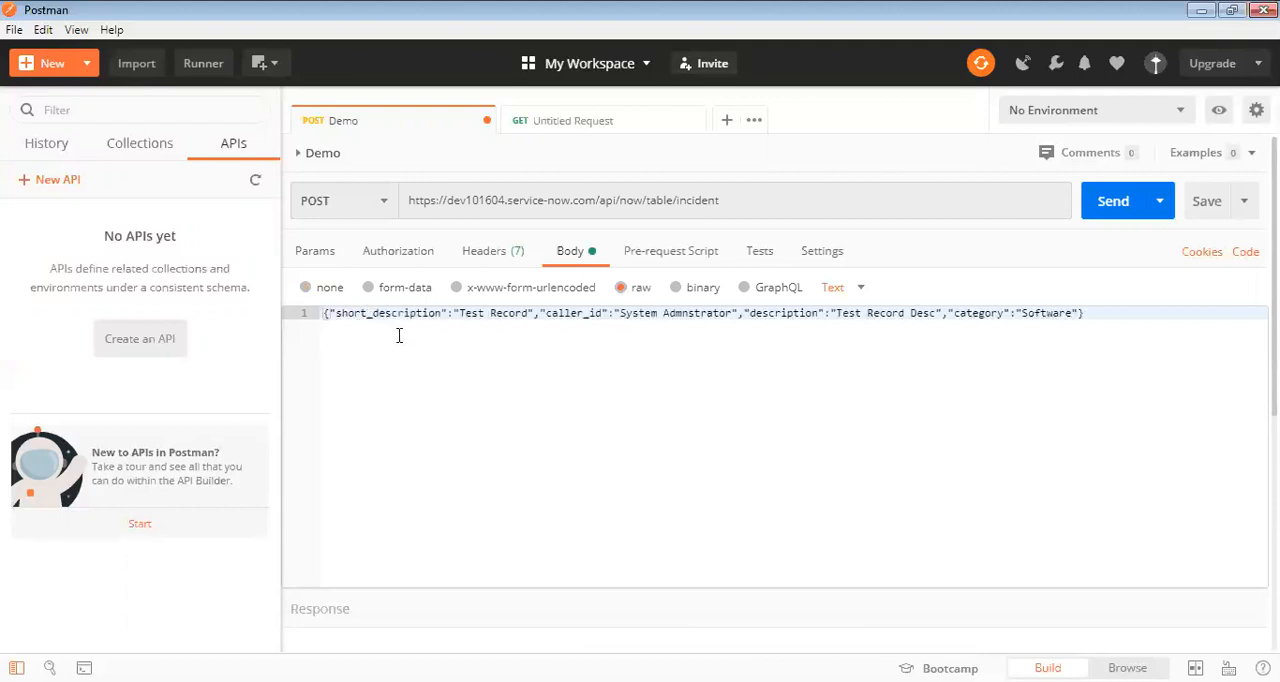
Reformat the JSON body so each brace and each of the four fields stands on its own line.
click(330, 313)
key(Return)
click(534, 326)
key(Return)
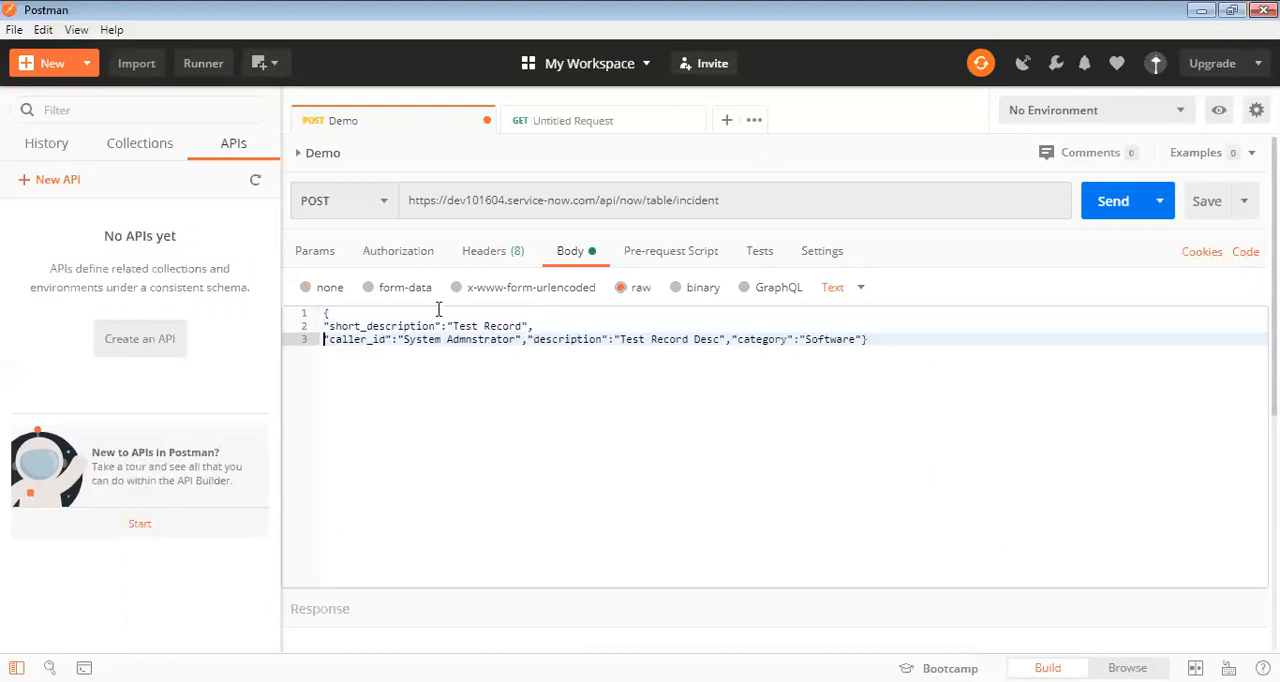
click(527, 339)
key(Return)
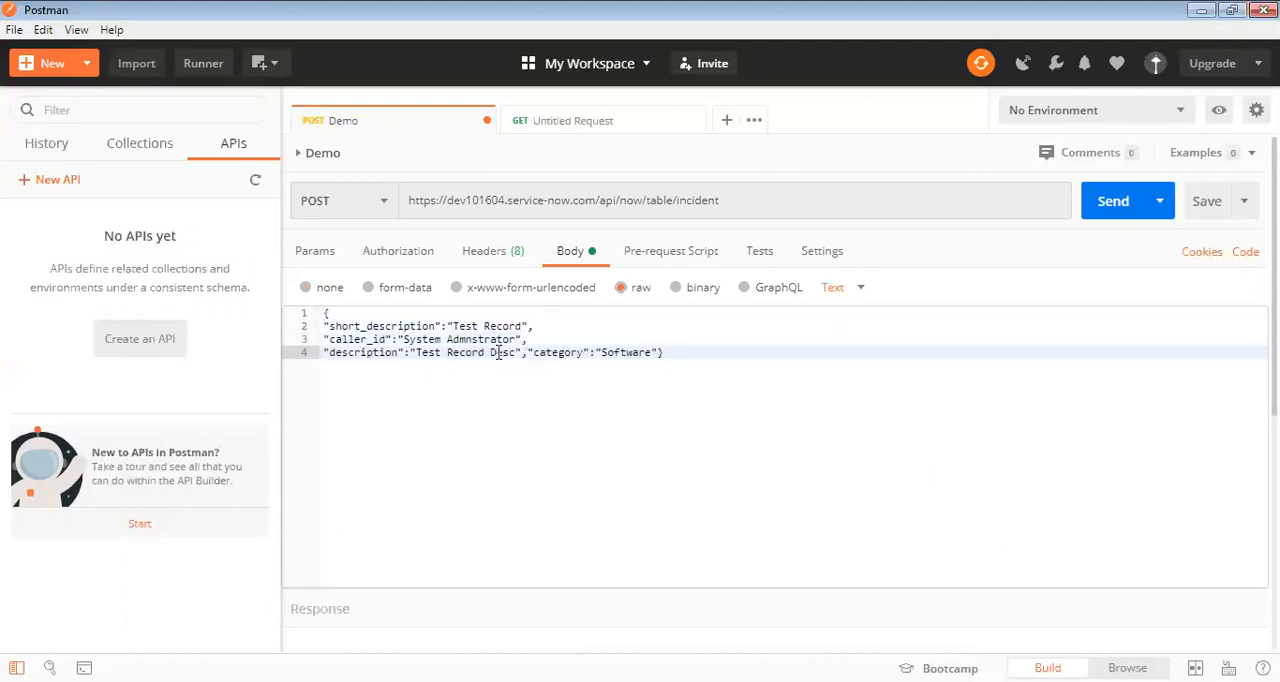
key(Return)
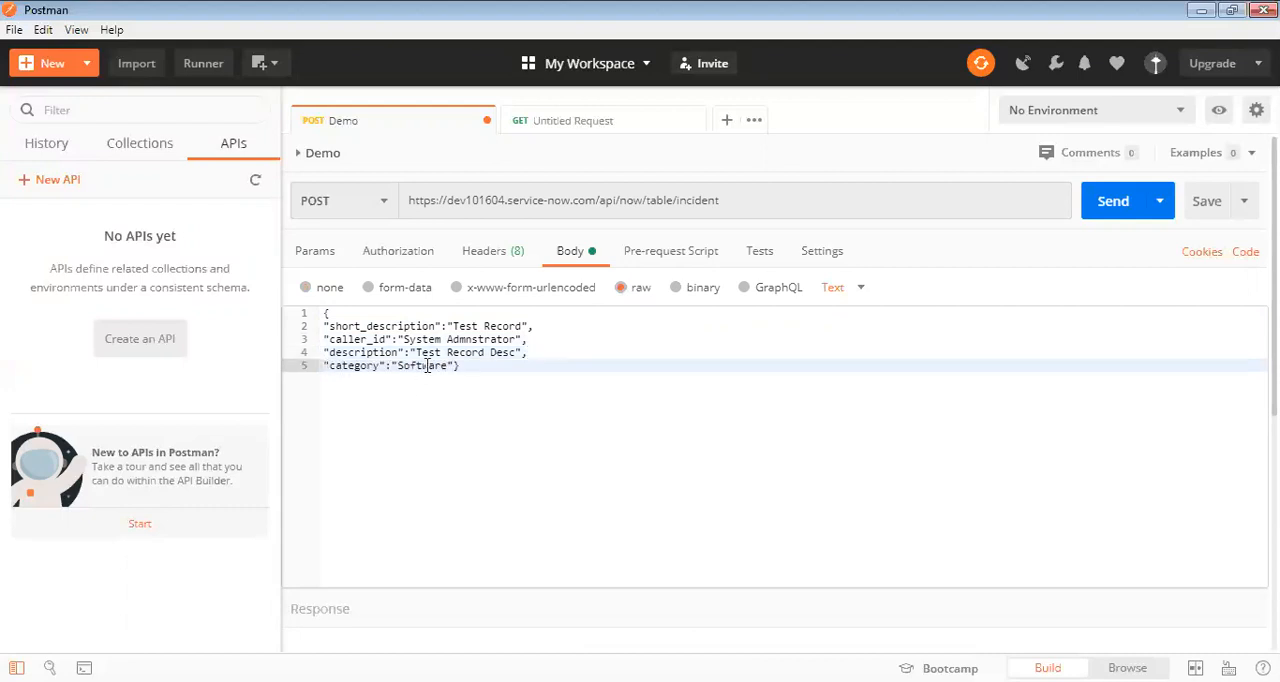
click(453, 365)
key(Return)
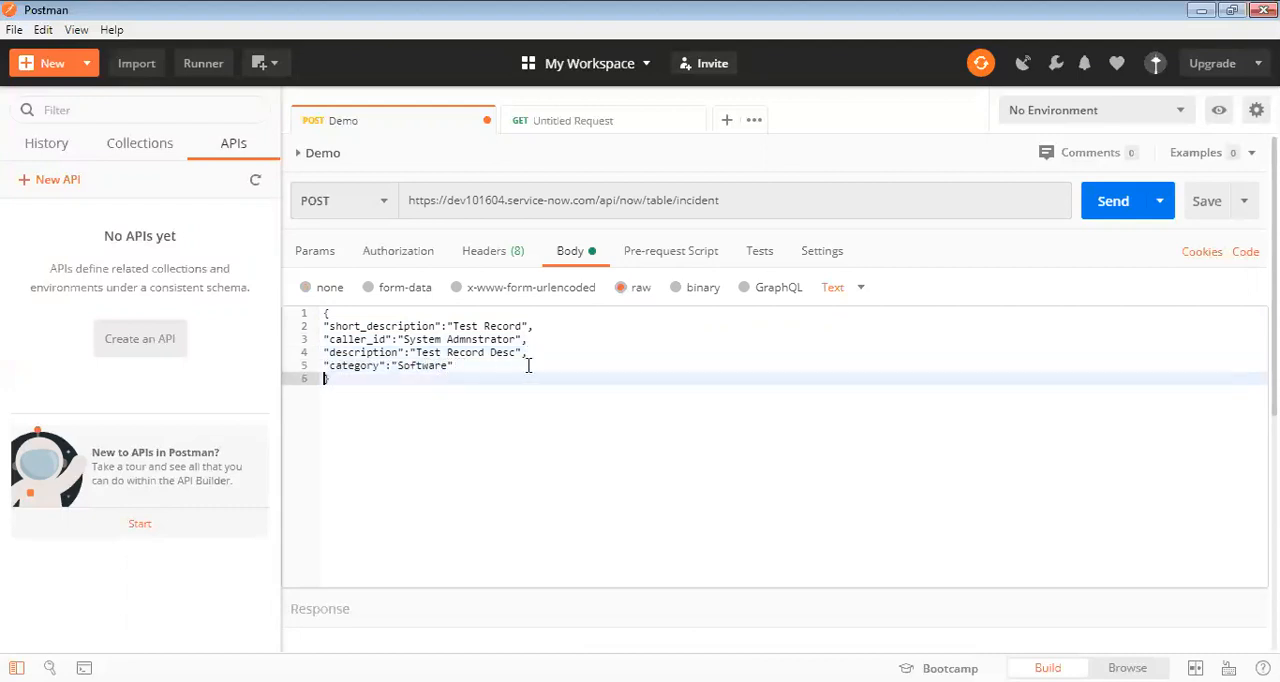
drag(334, 380, 324, 314)
click(342, 392)
key(ctrl+a)
click(443, 377)
Check the request's authorization settings, then send the POST request and read the returned response.
click(397, 258)
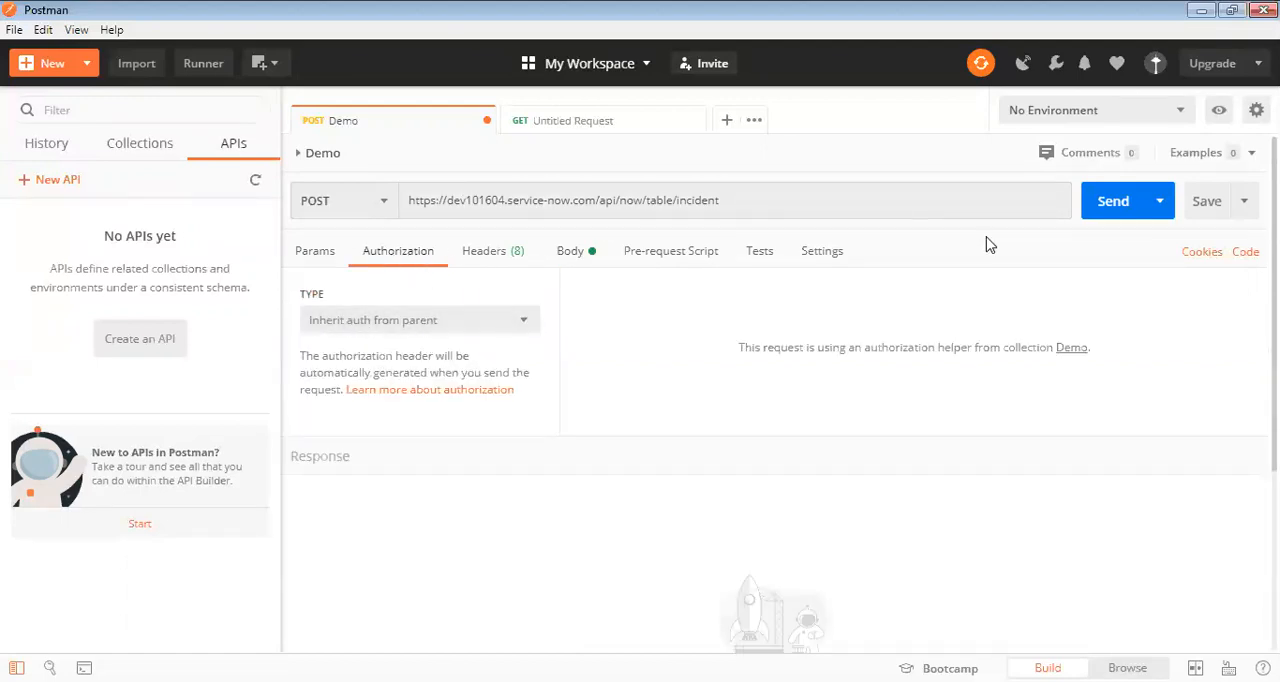
click(1105, 203)
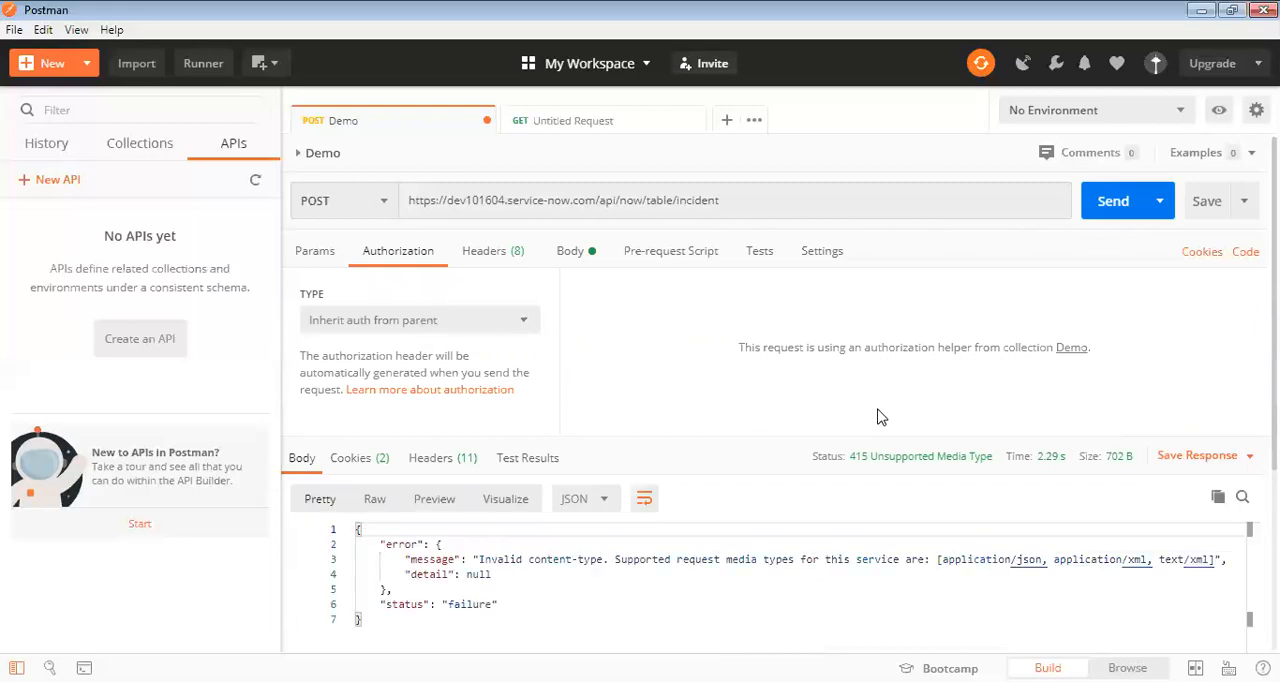
scroll(878, 417, down, 3)
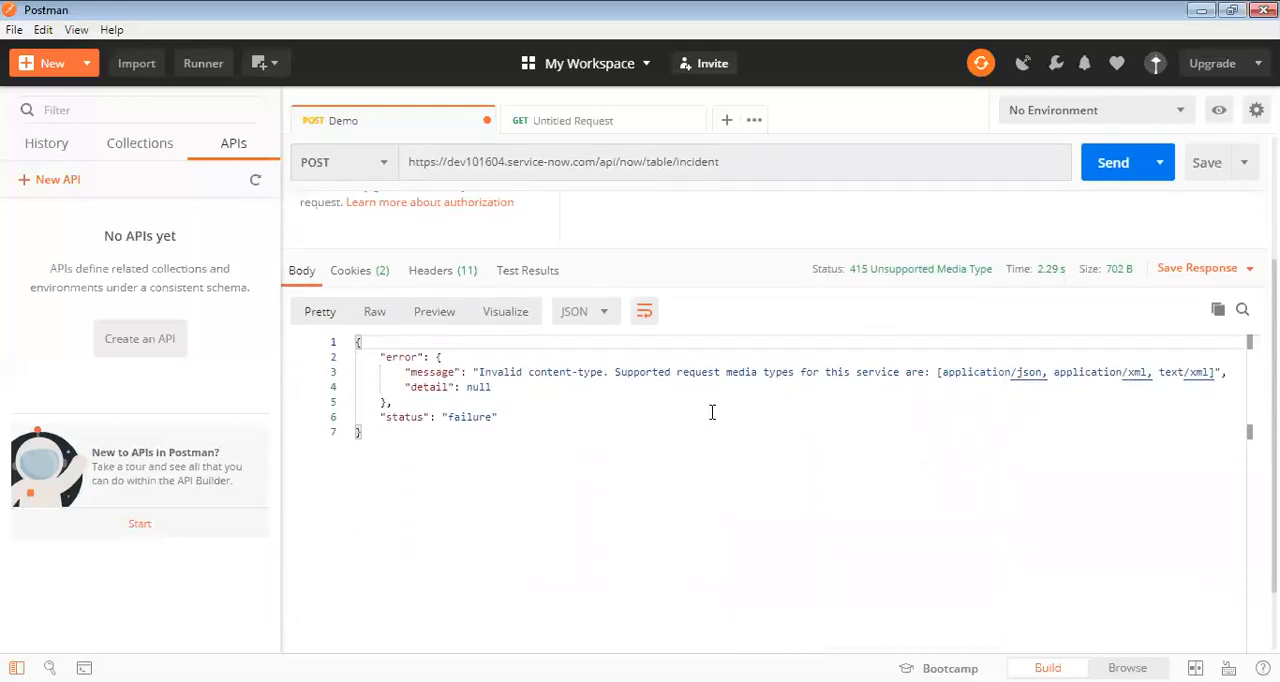
scroll(598, 414, up, 3)
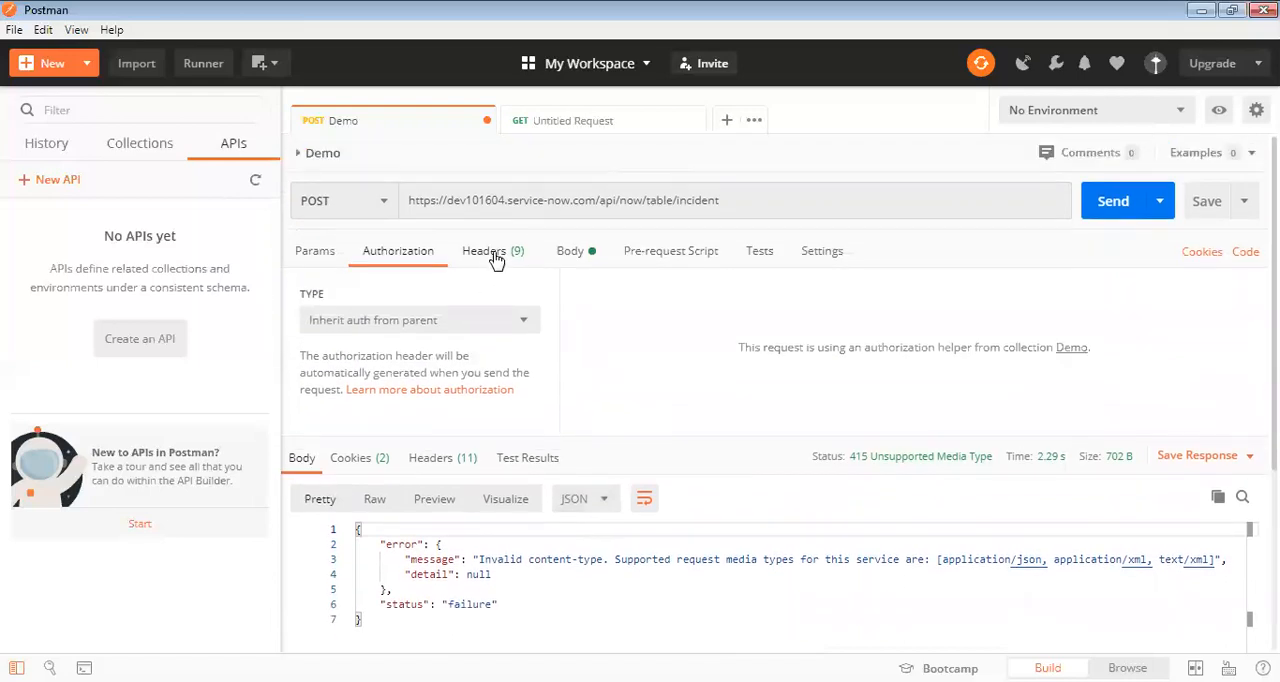
Add a Content-Type header with the value application/json to the request.
click(493, 251)
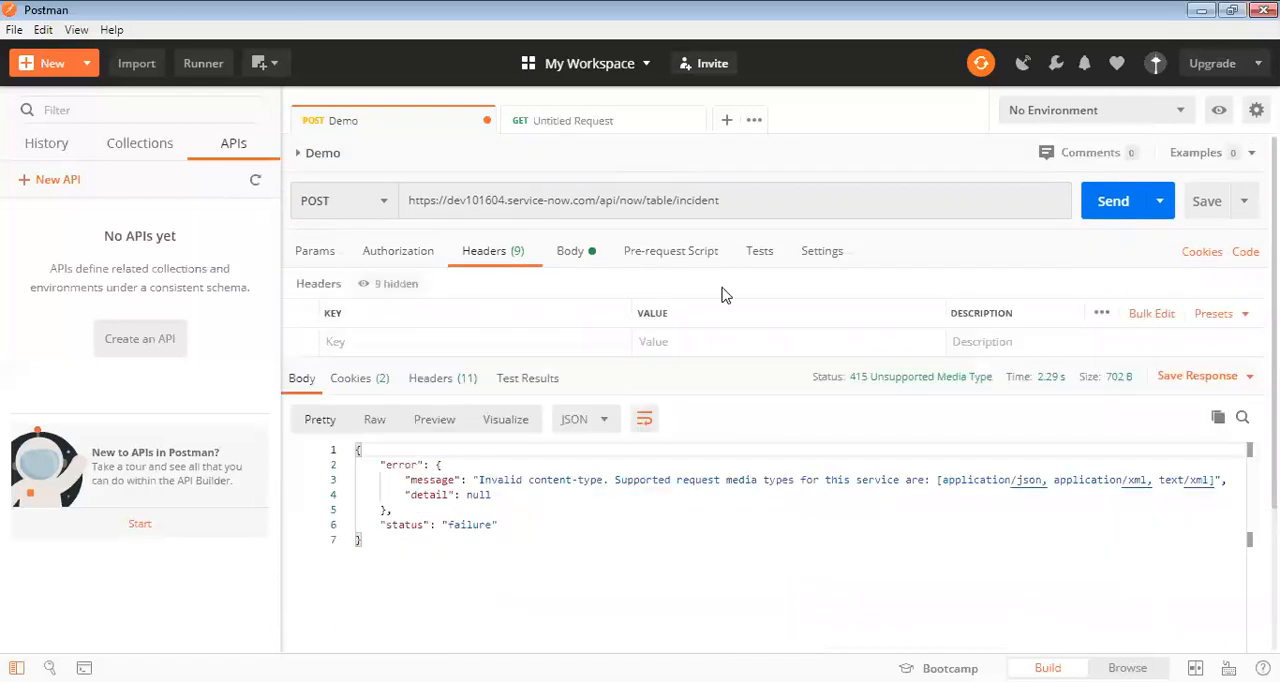
click(355, 341)
text(co)
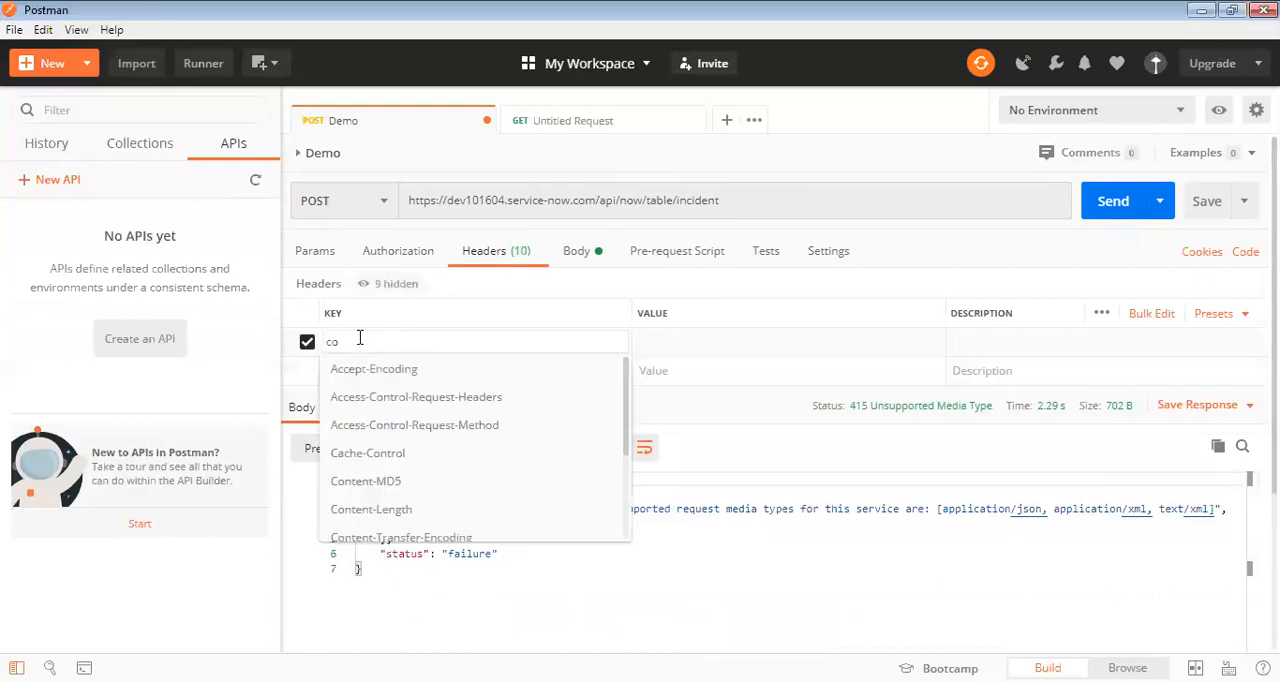
text(nt)
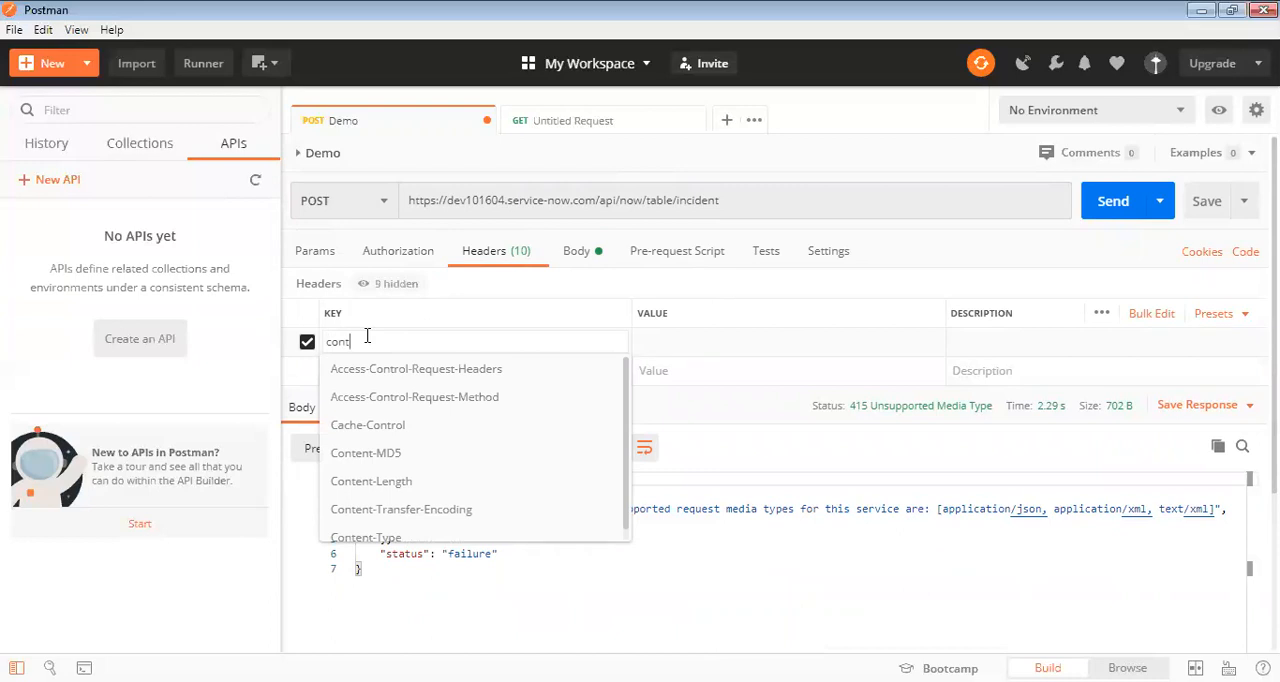
text(ent)
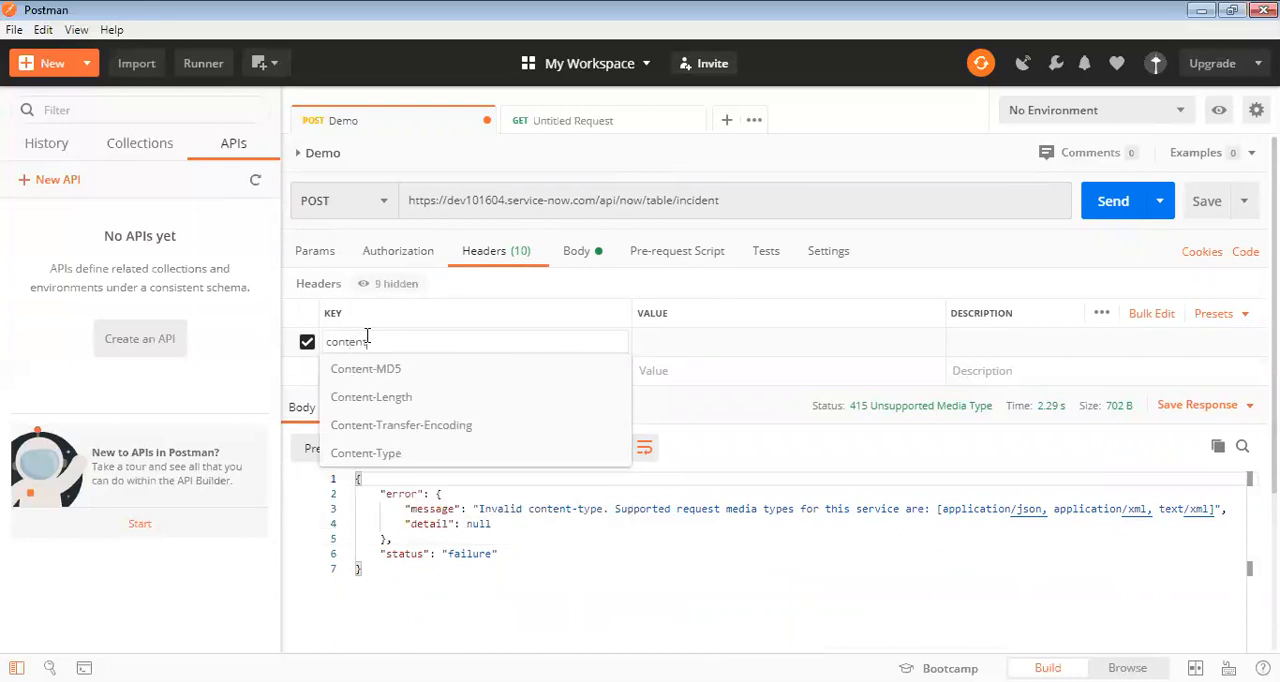
click(365, 453)
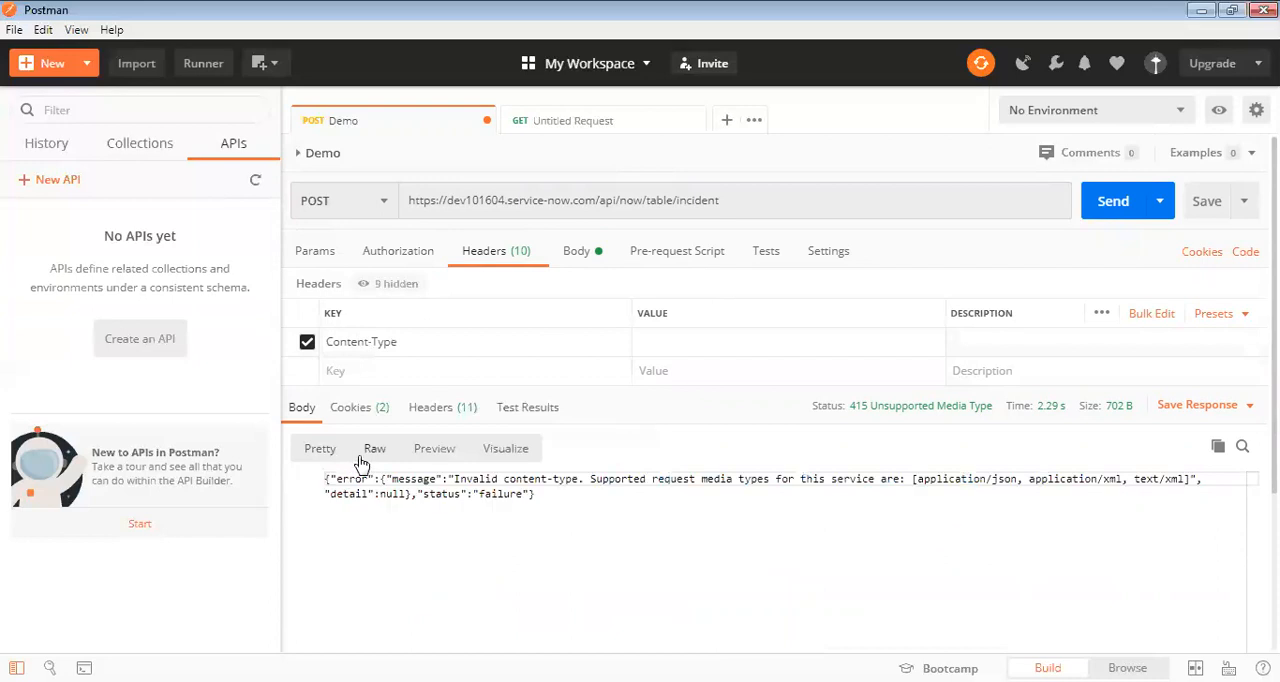
click(677, 340)
text(app)
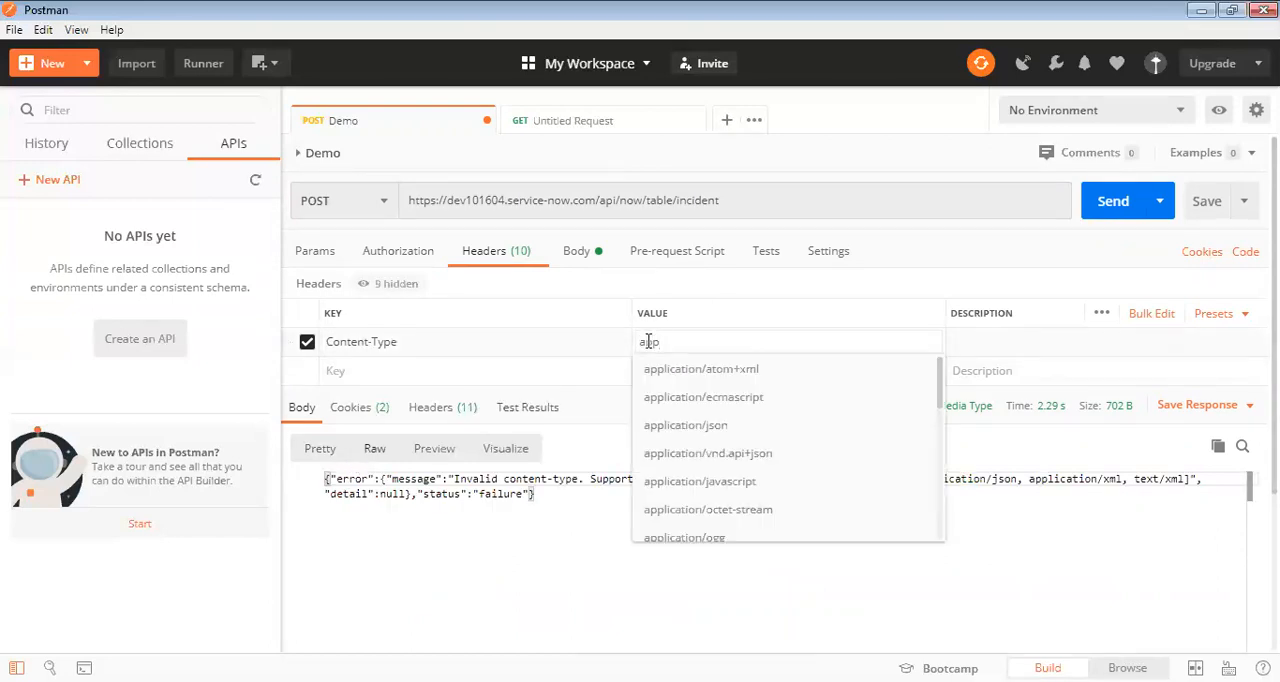
click(690, 425)
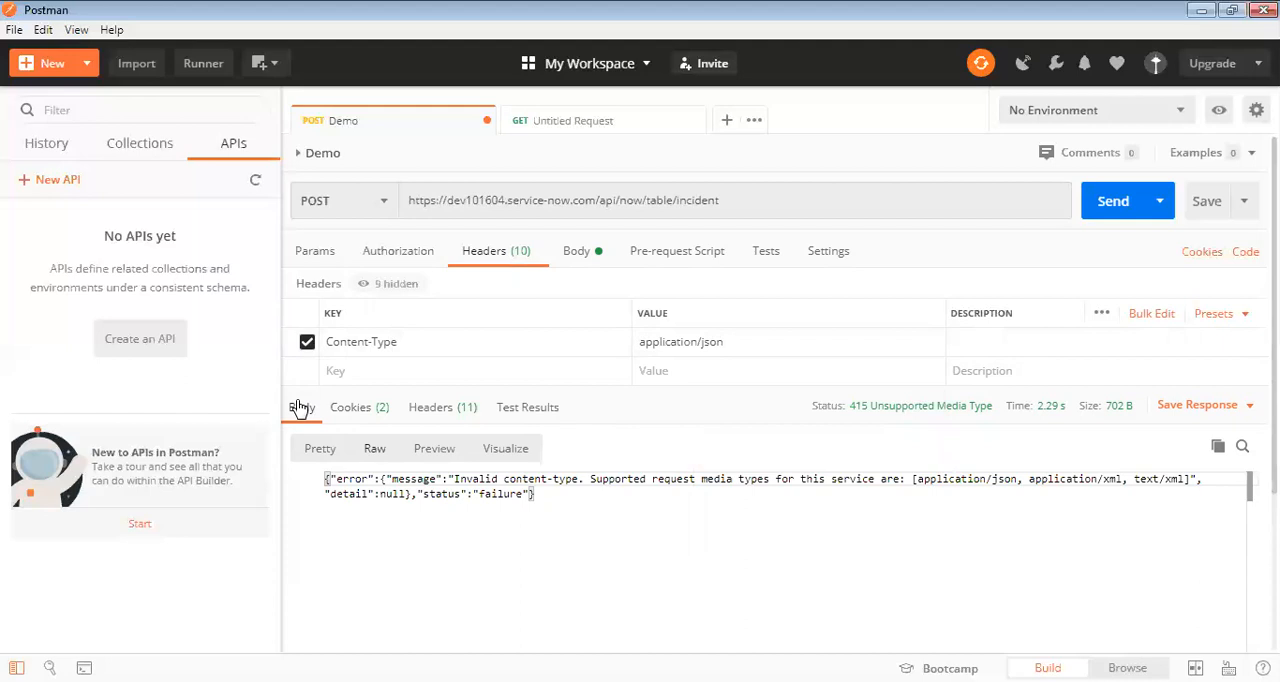
Resend the POST request, examine the response message and detail in Pretty format, and open the request's authorization settings.
click(325, 455)
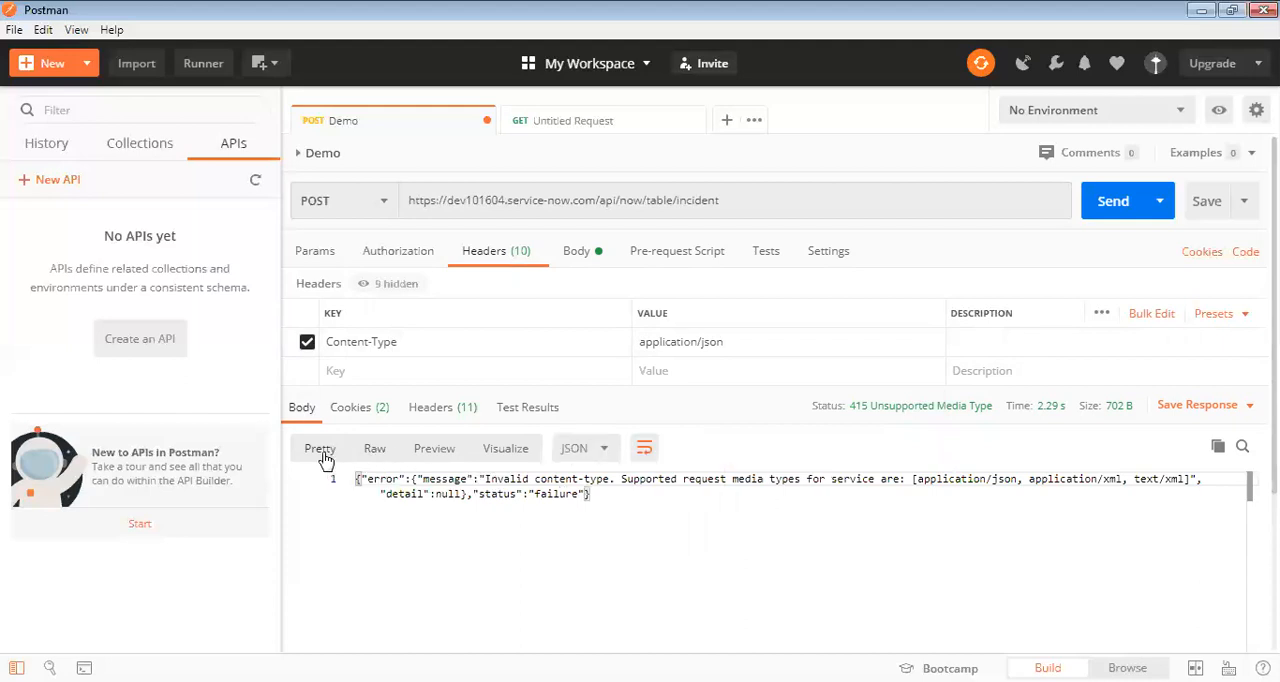
click(1110, 203)
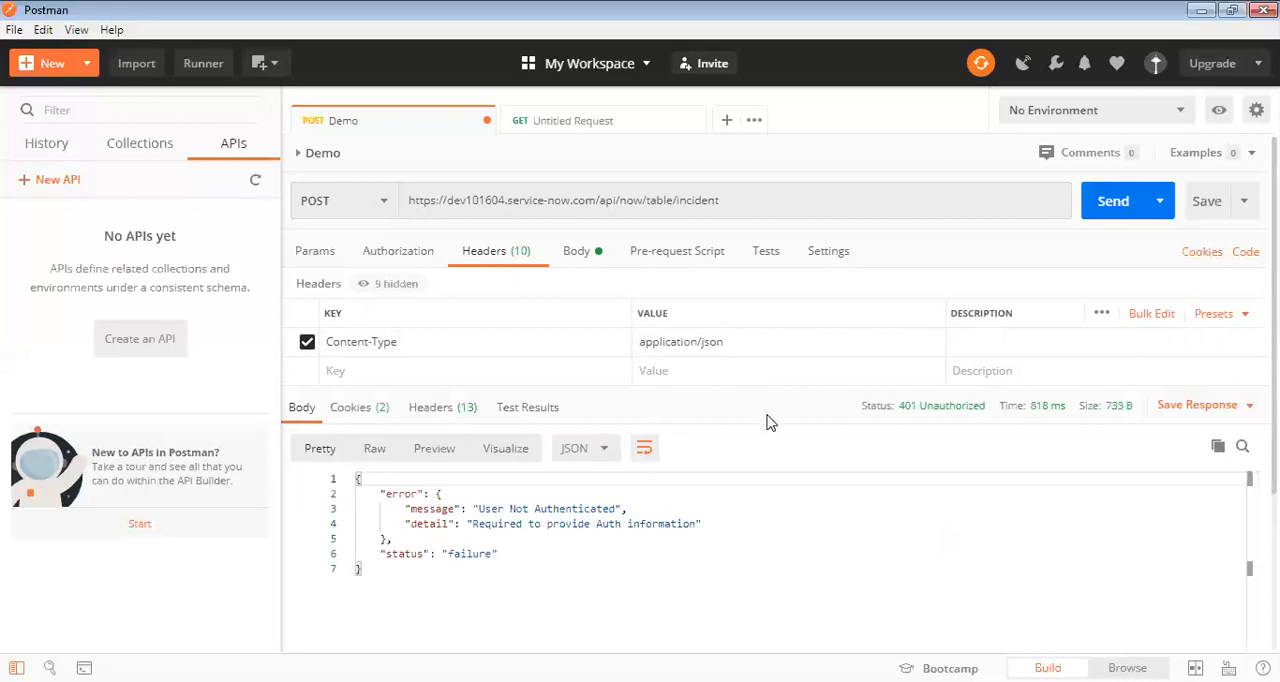
scroll(770, 422, down, 1)
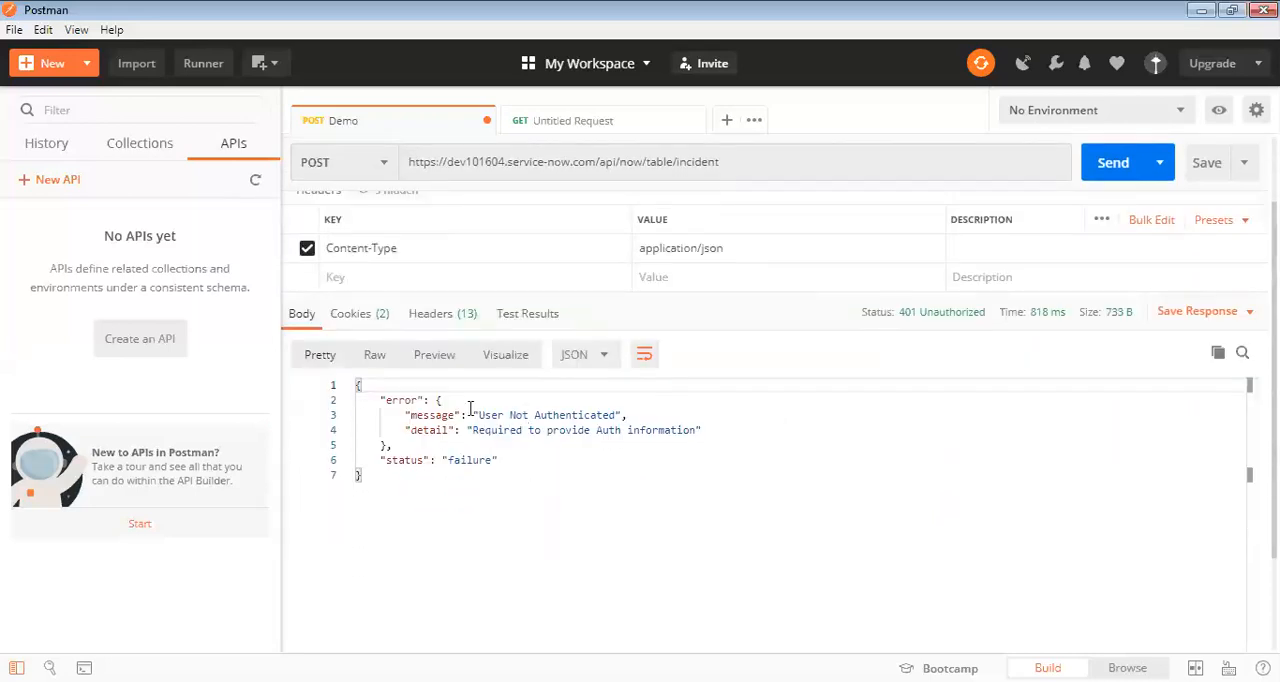
drag(621, 416, 475, 415)
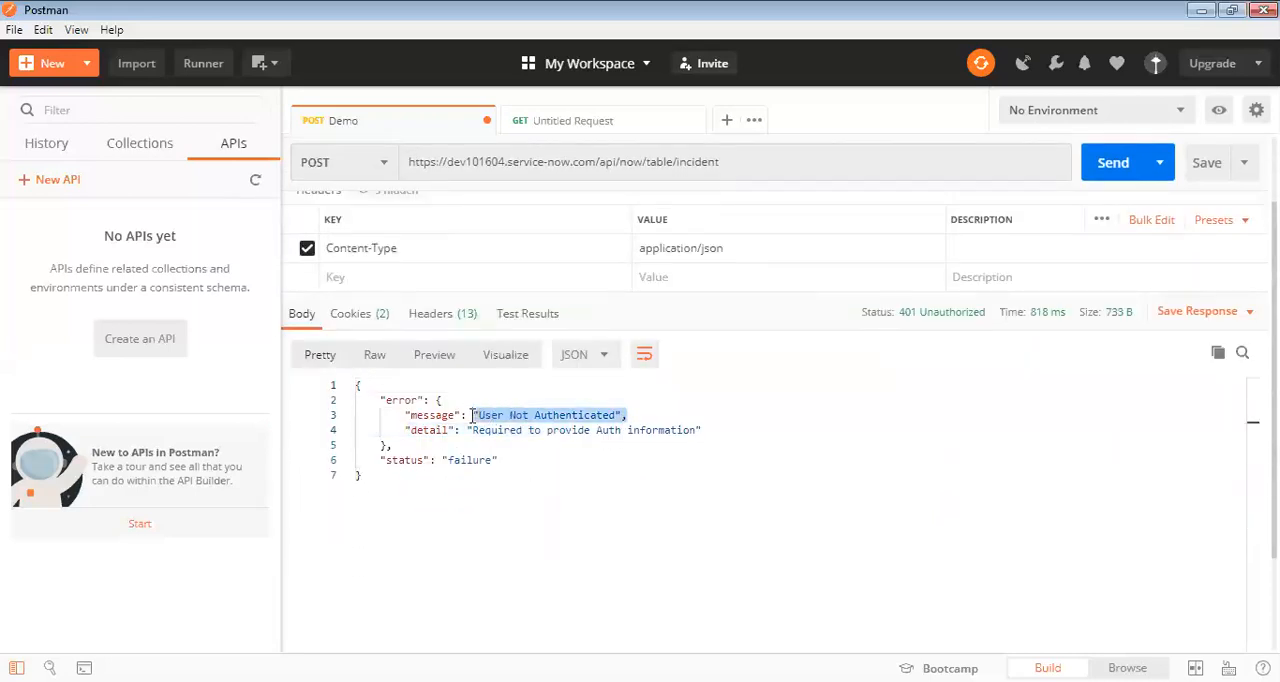
drag(728, 431, 502, 431)
scroll(516, 460, up, 1)
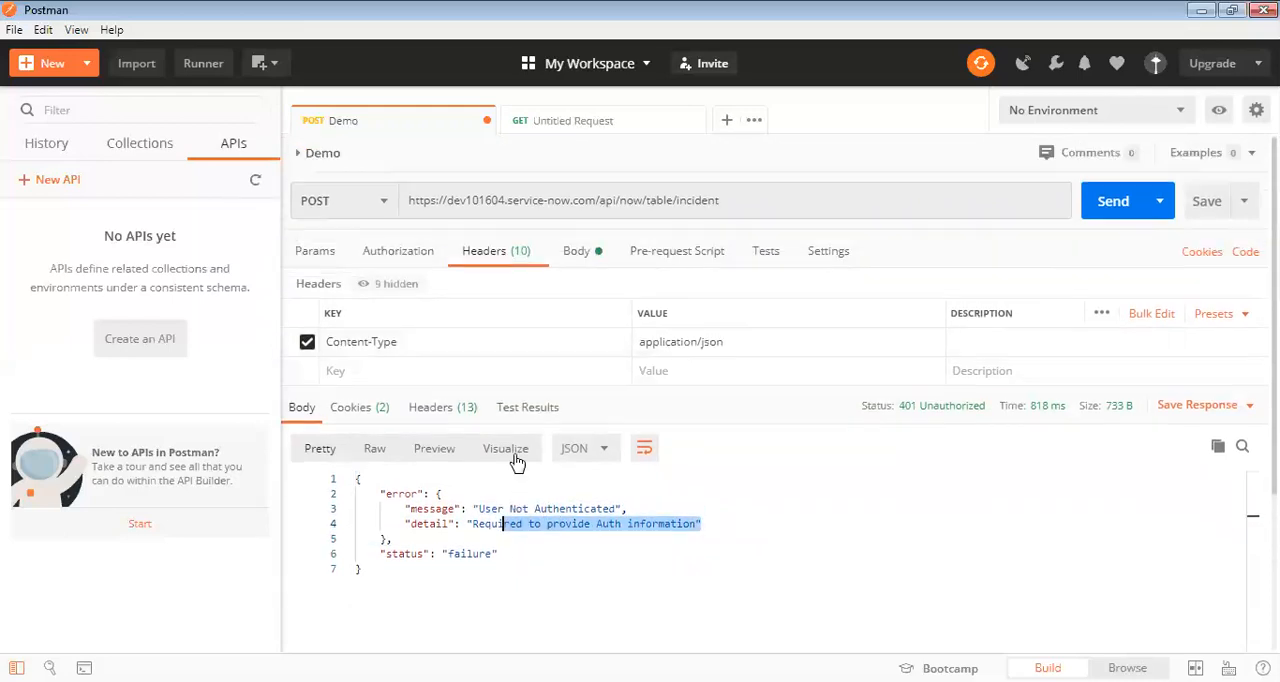
click(408, 260)
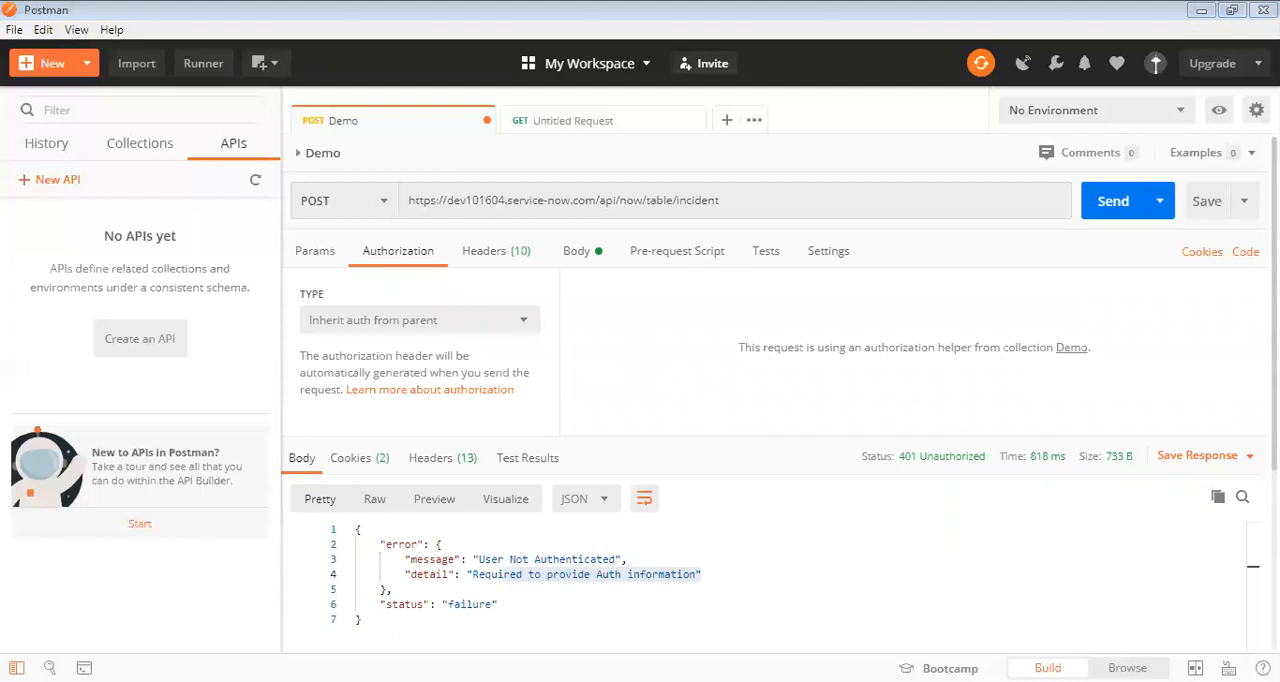
Switch to ServiceNow, filter the navigator for "user", and open the Users list under System Security.
key(alt+Tab)
click(240, 98)
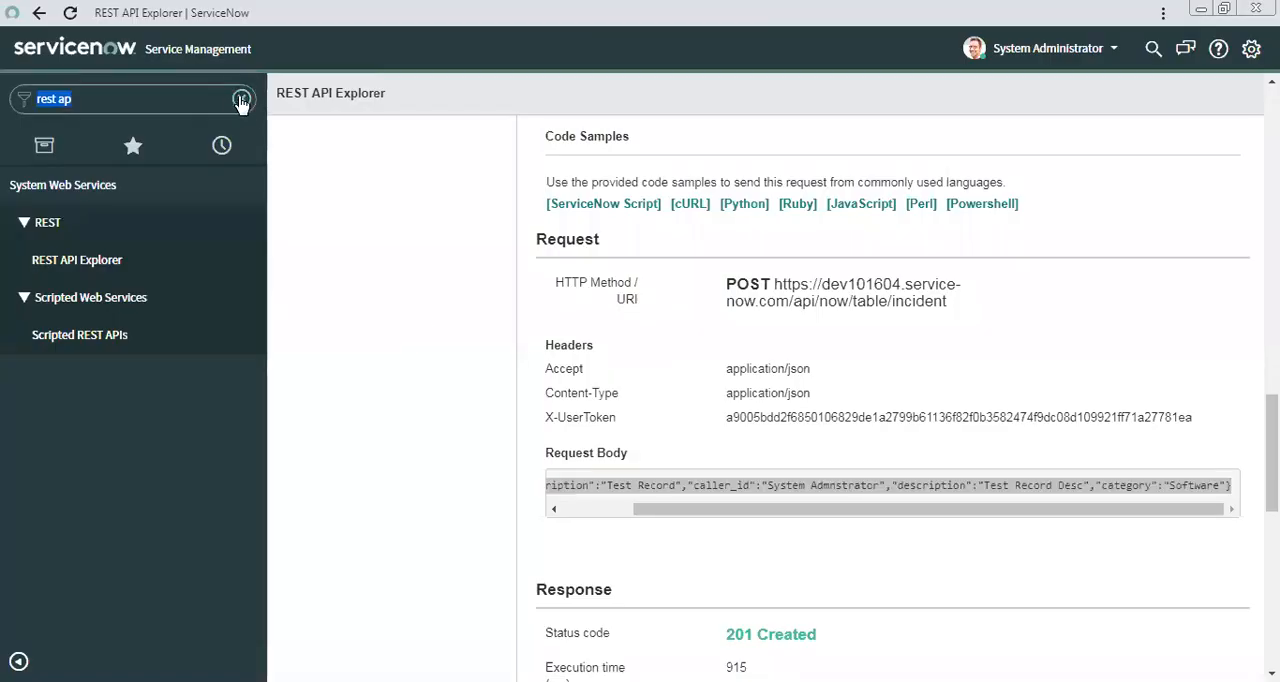
click(240, 98)
text(user)
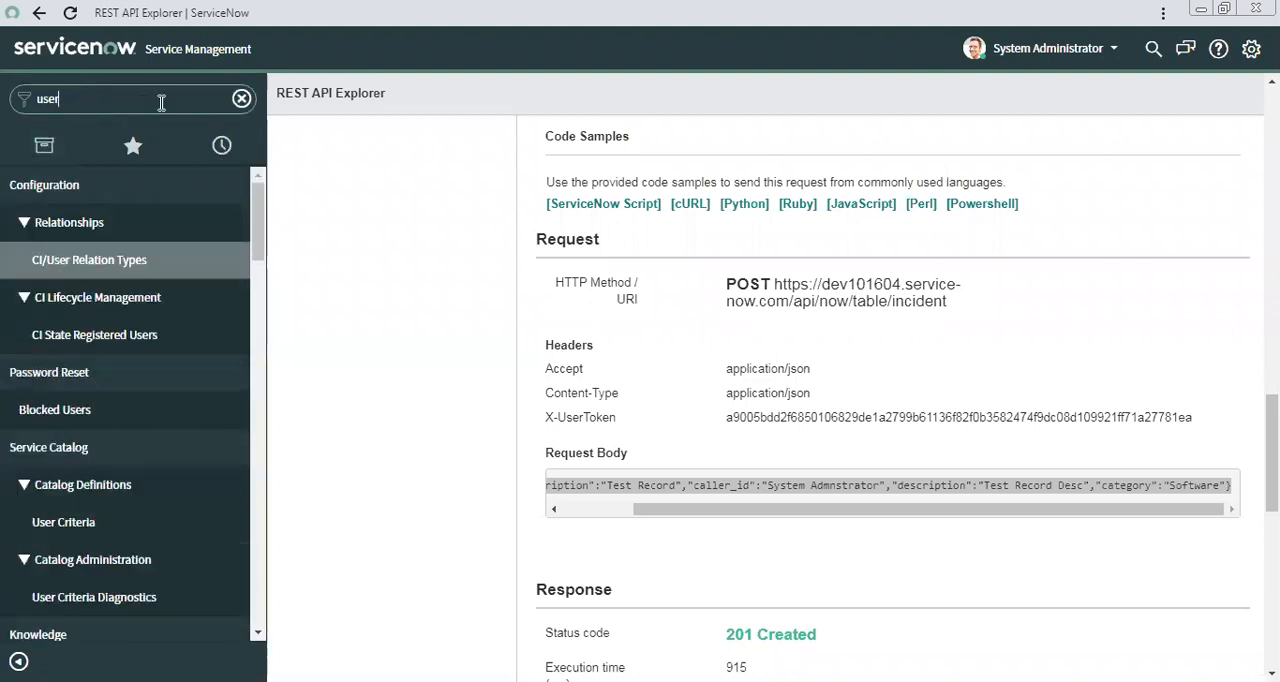
scroll(77, 337, down, 2)
scroll(78, 343, up, 1)
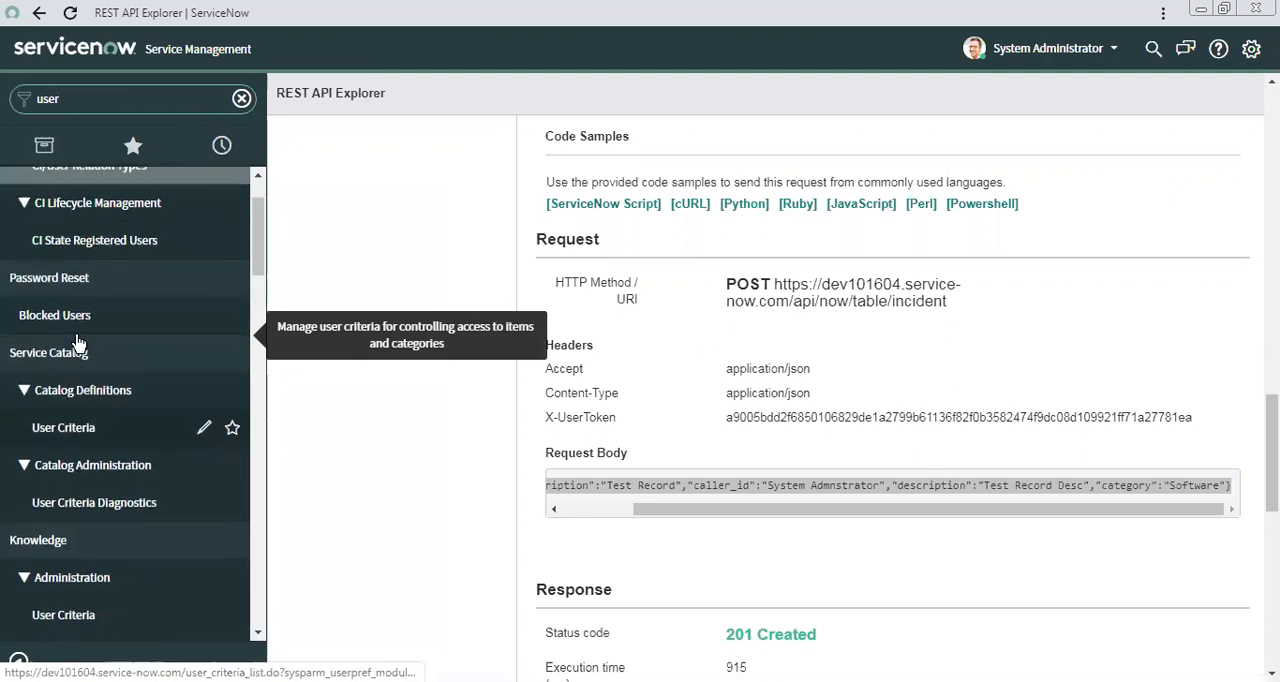
scroll(77, 343, down, 6)
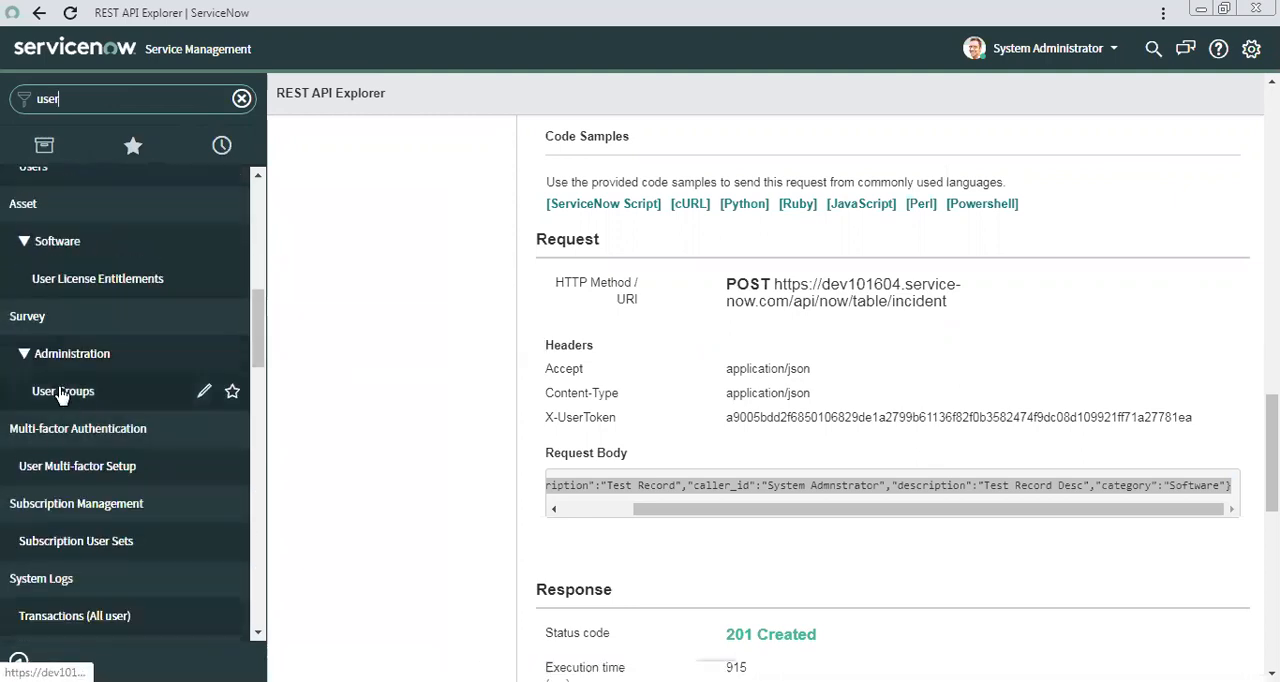
scroll(62, 393, down, 4)
click(62, 356)
click(375, 105)
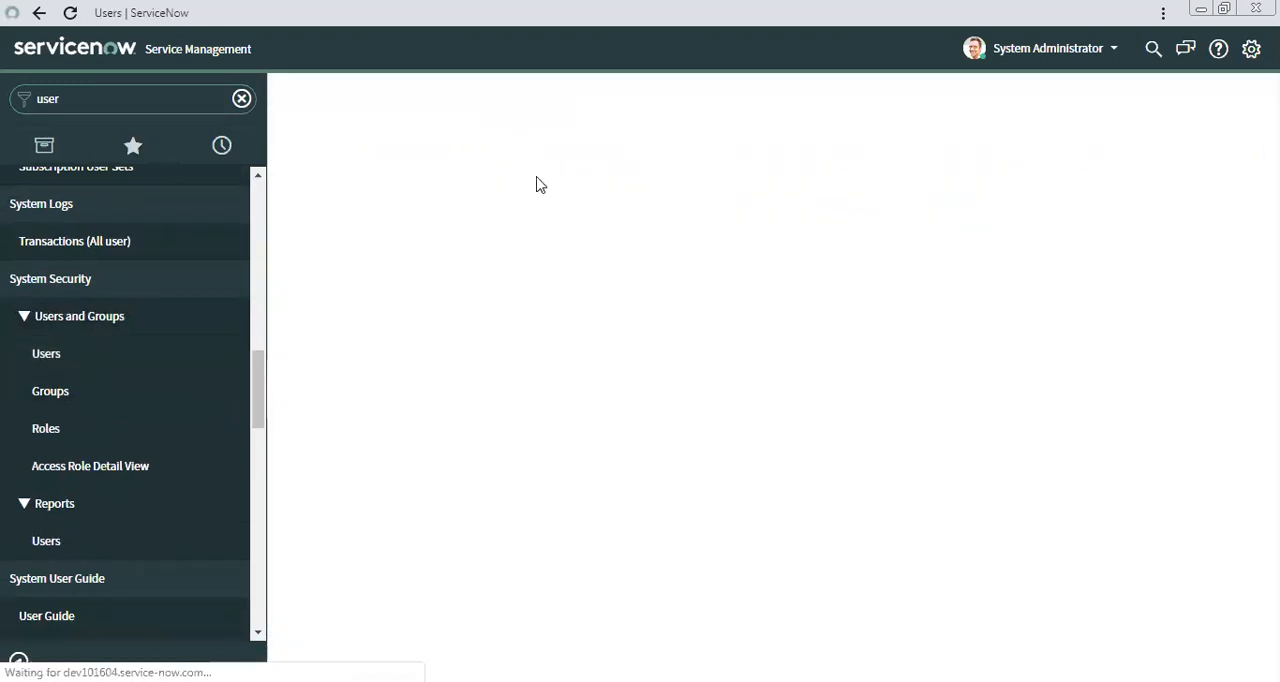
click(468, 165)
text(admin)
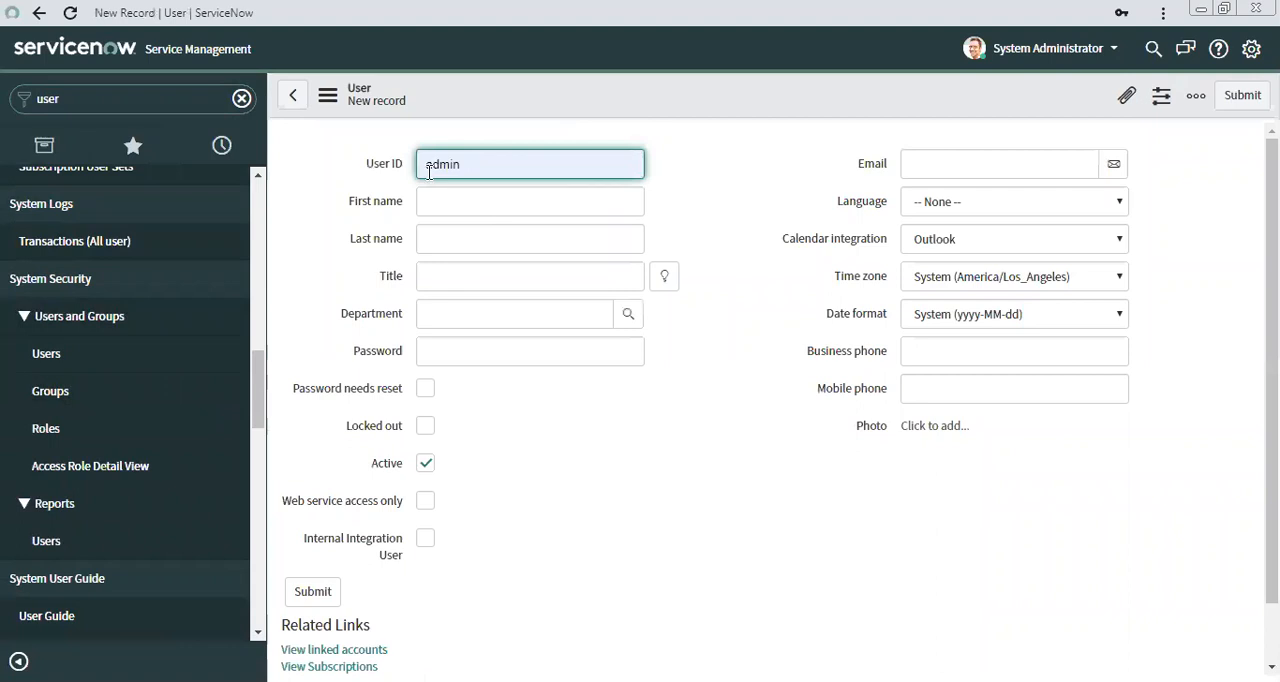
click(752, 265)
click(450, 161)
click(673, 223)
click(430, 200)
click(457, 166)
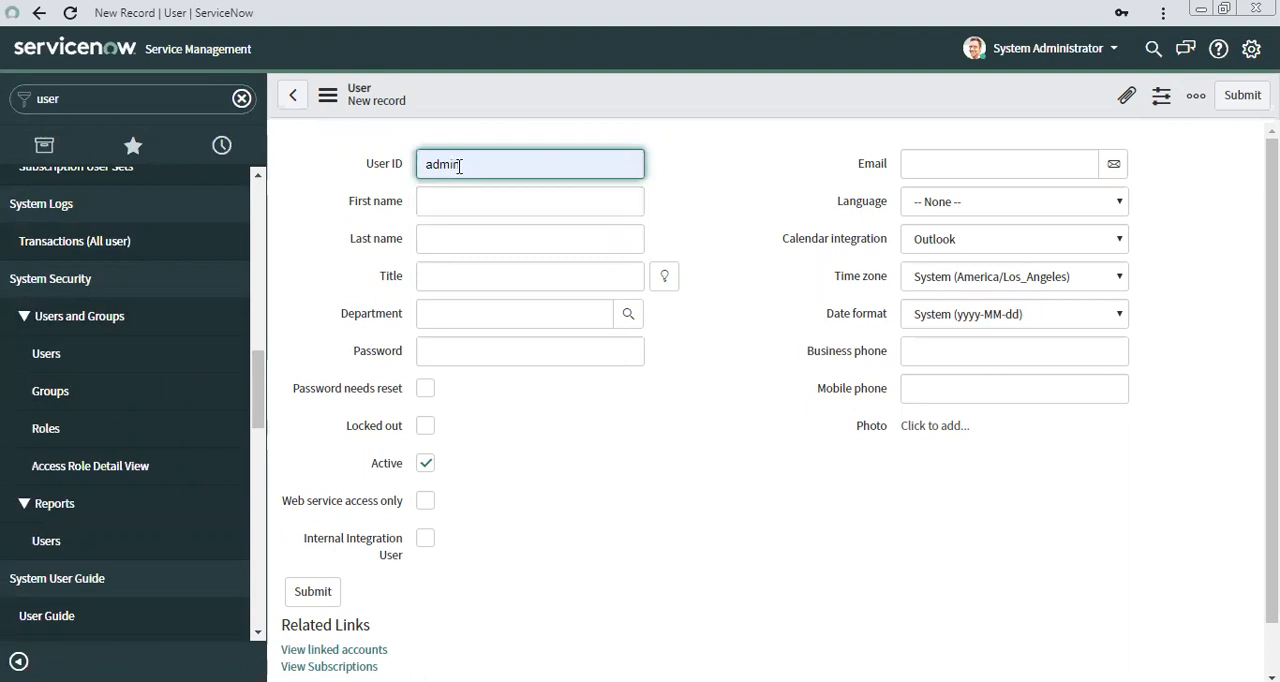
click(366, 283)
right_click(489, 110)
click(543, 268)
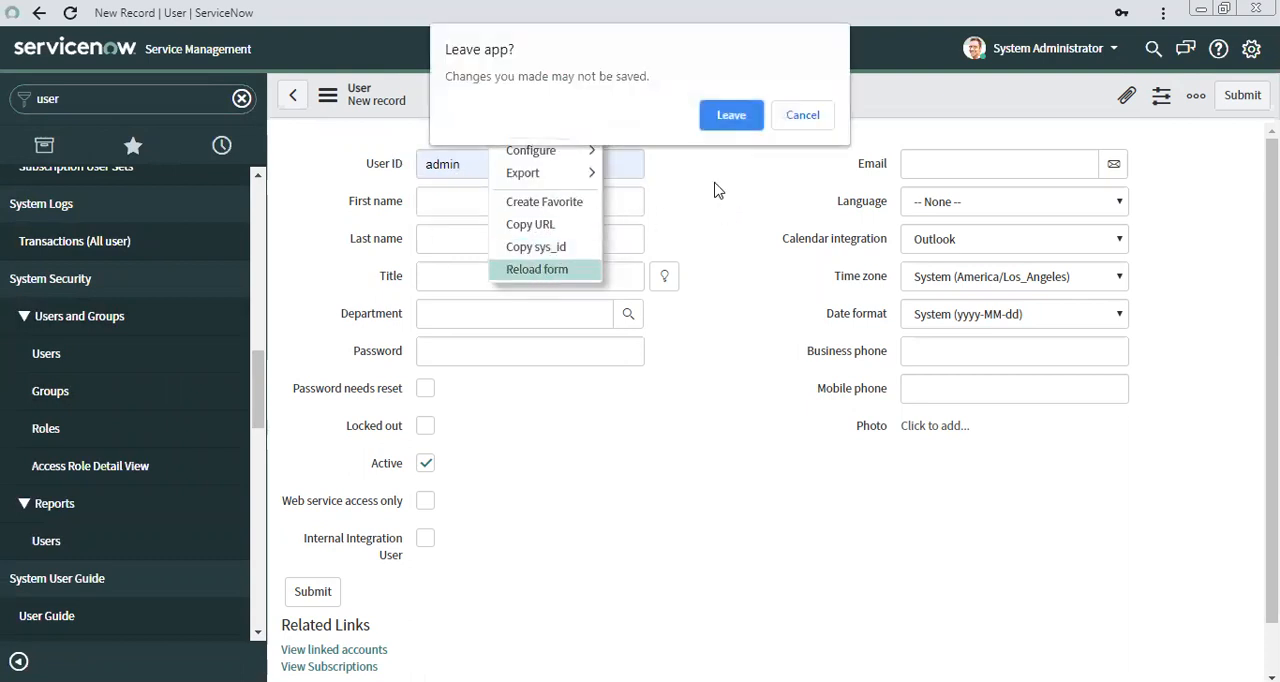
click(731, 116)
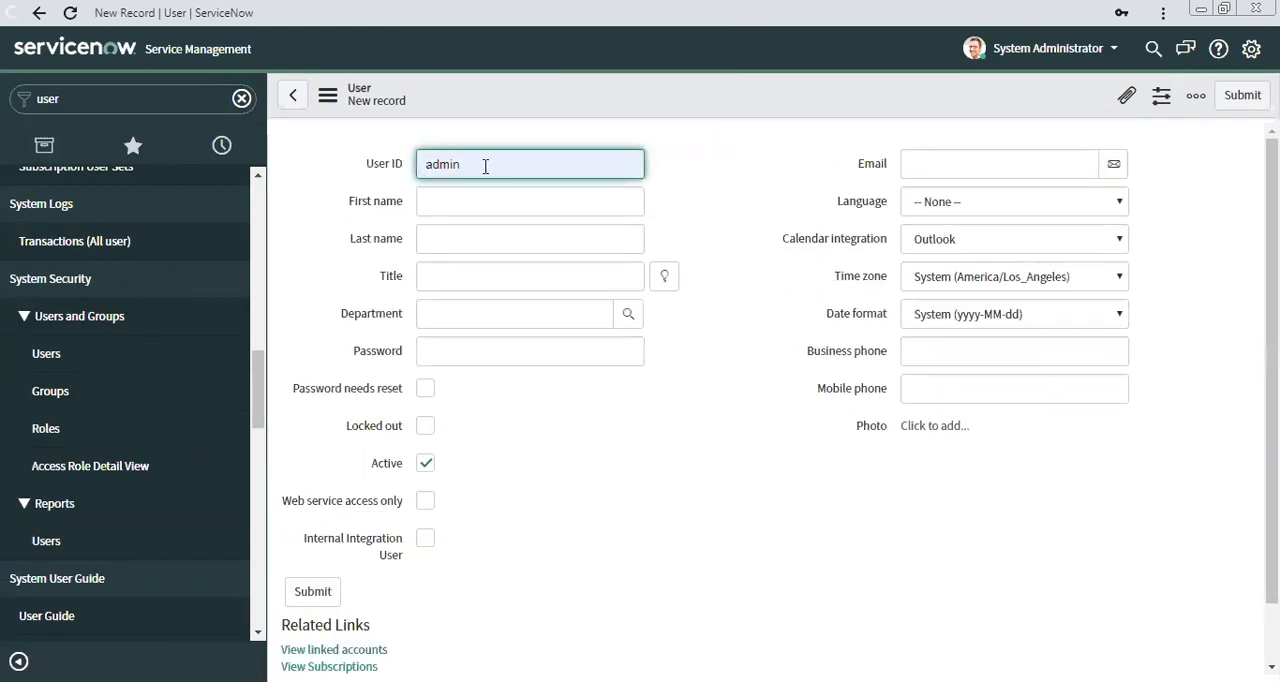
click(702, 197)
click(448, 171)
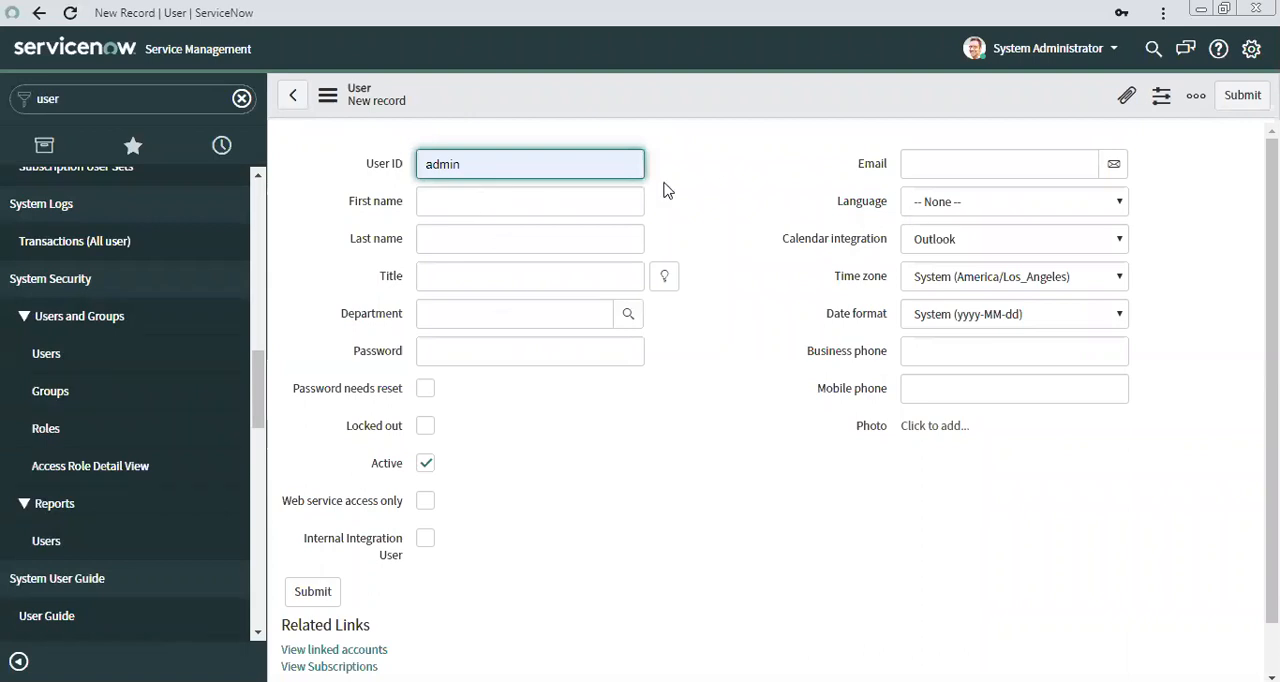
Try to save the new user record with the first name Rest and the User ID admin.
click(500, 206)
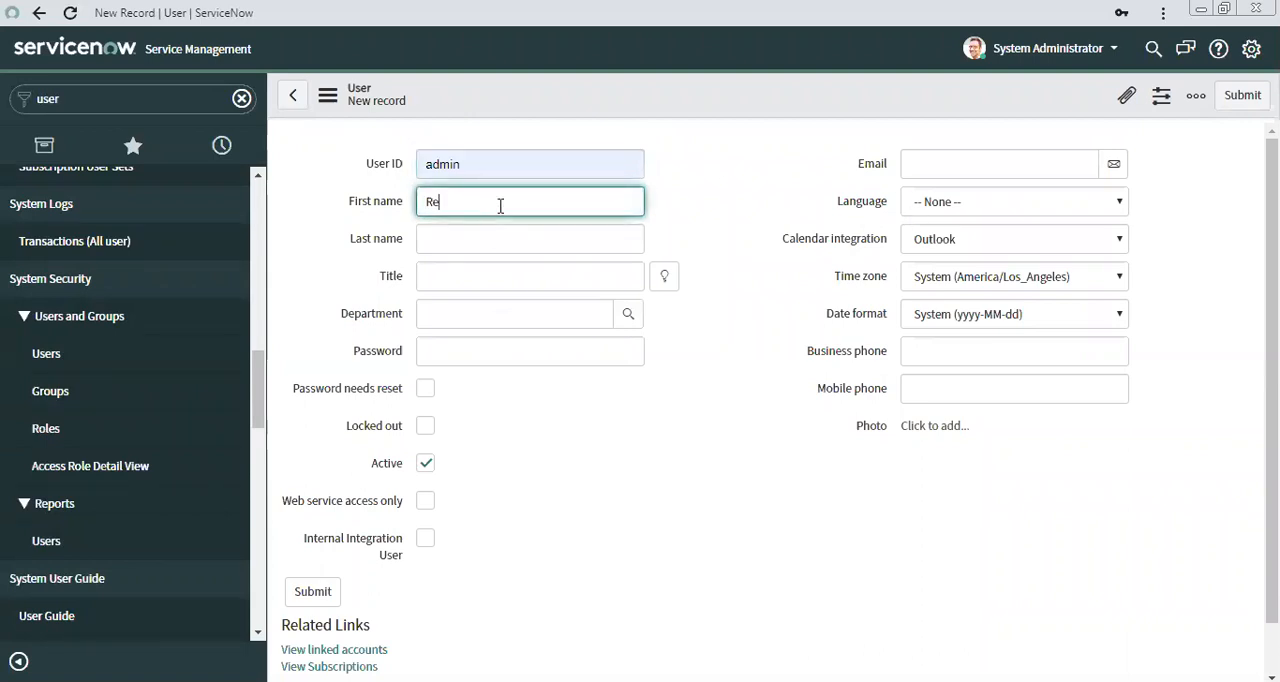
click(781, 145)
right_click(612, 108)
click(645, 121)
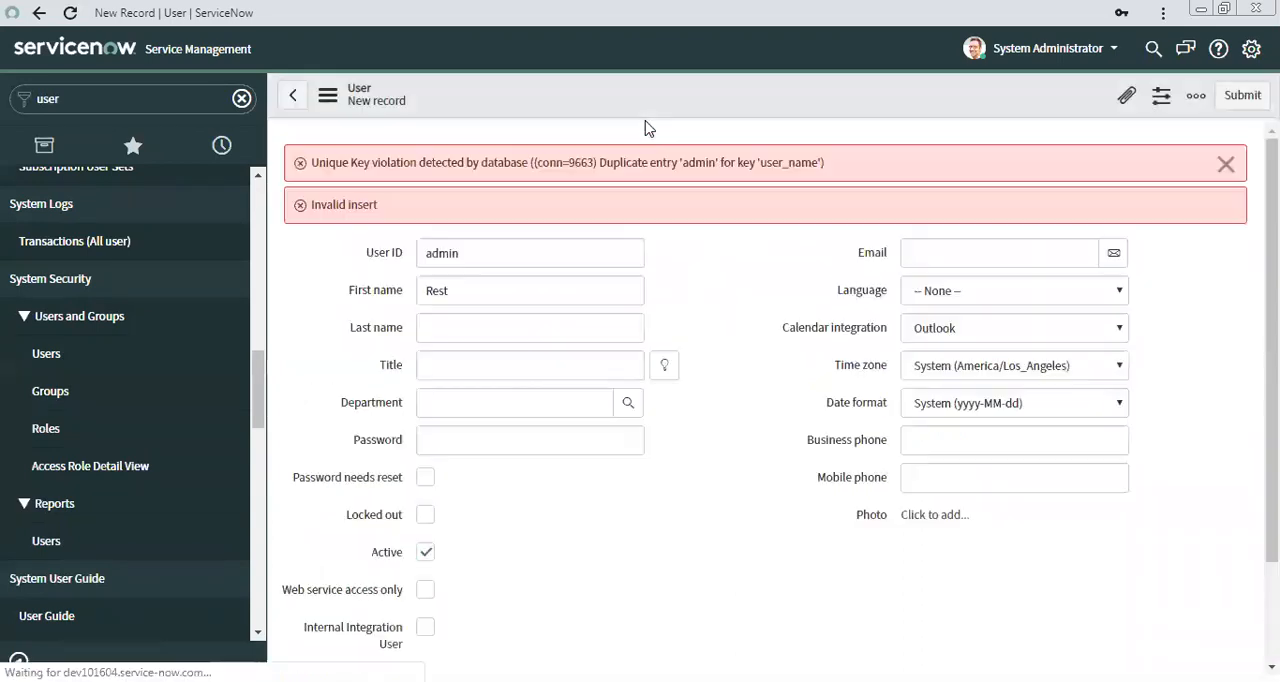
Replace the User ID with rest.user, enter the account password, try to save the new user, and dismiss the resulting prompts.
double_click(540, 254)
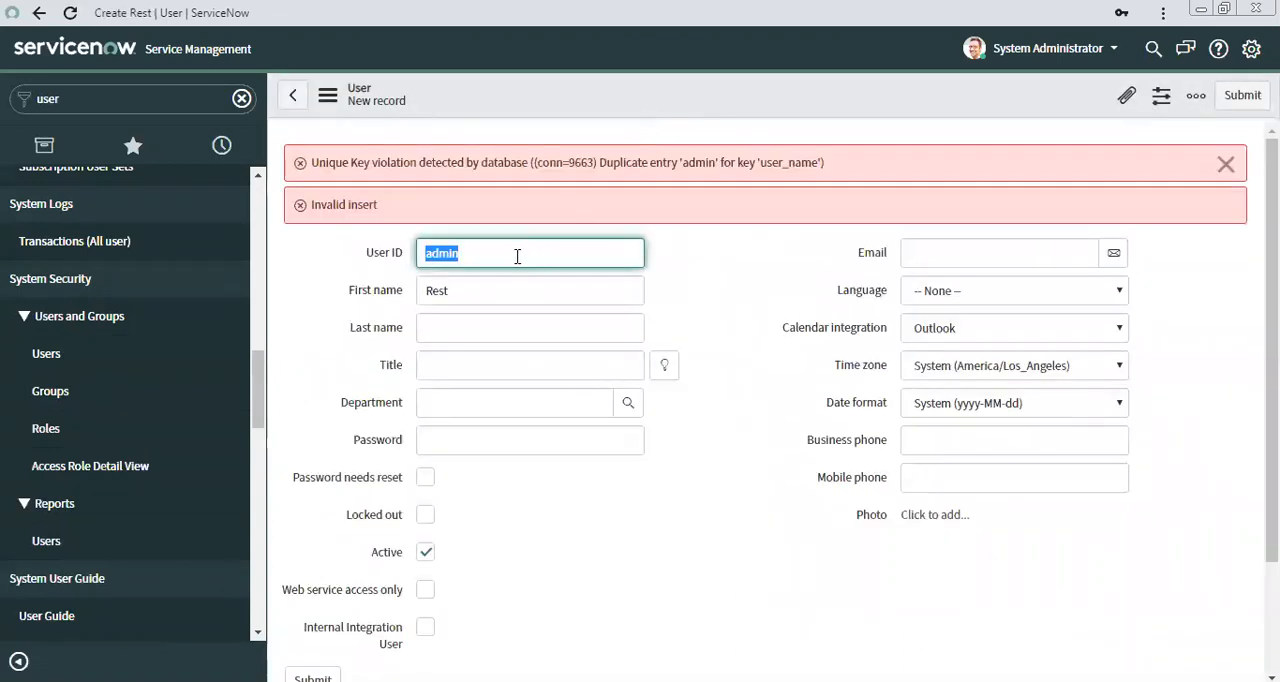
text(rest.user)
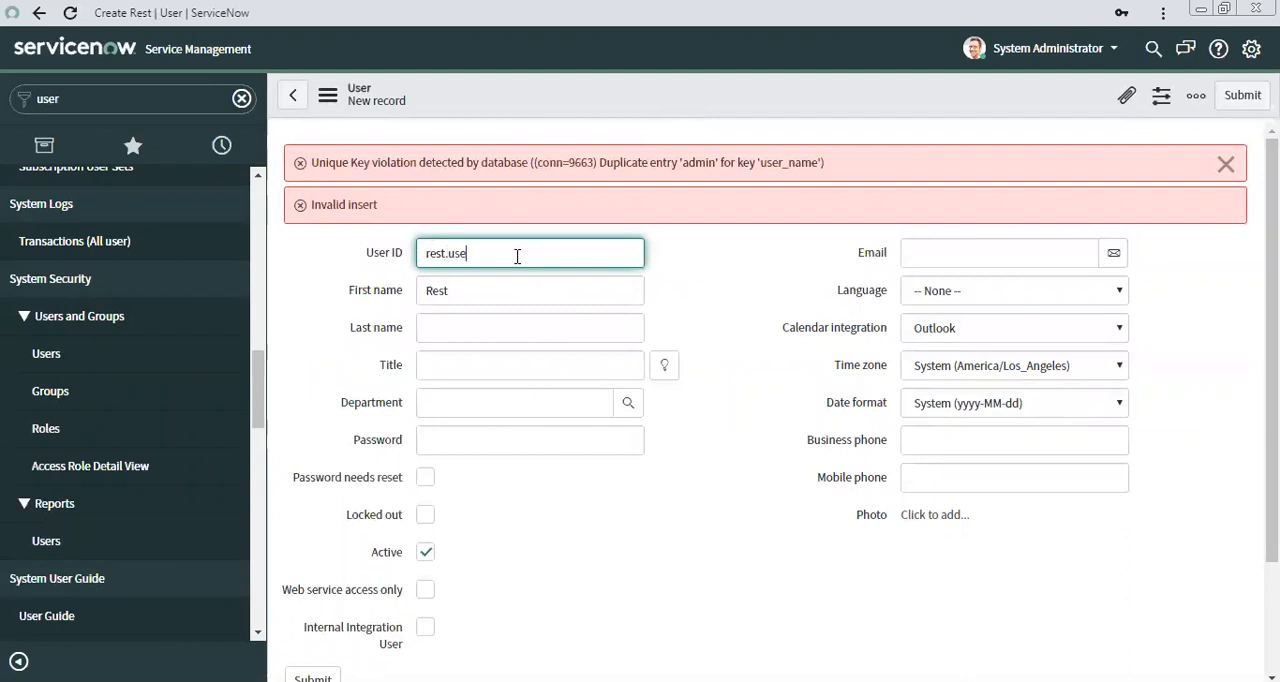
click(1226, 164)
click(447, 343)
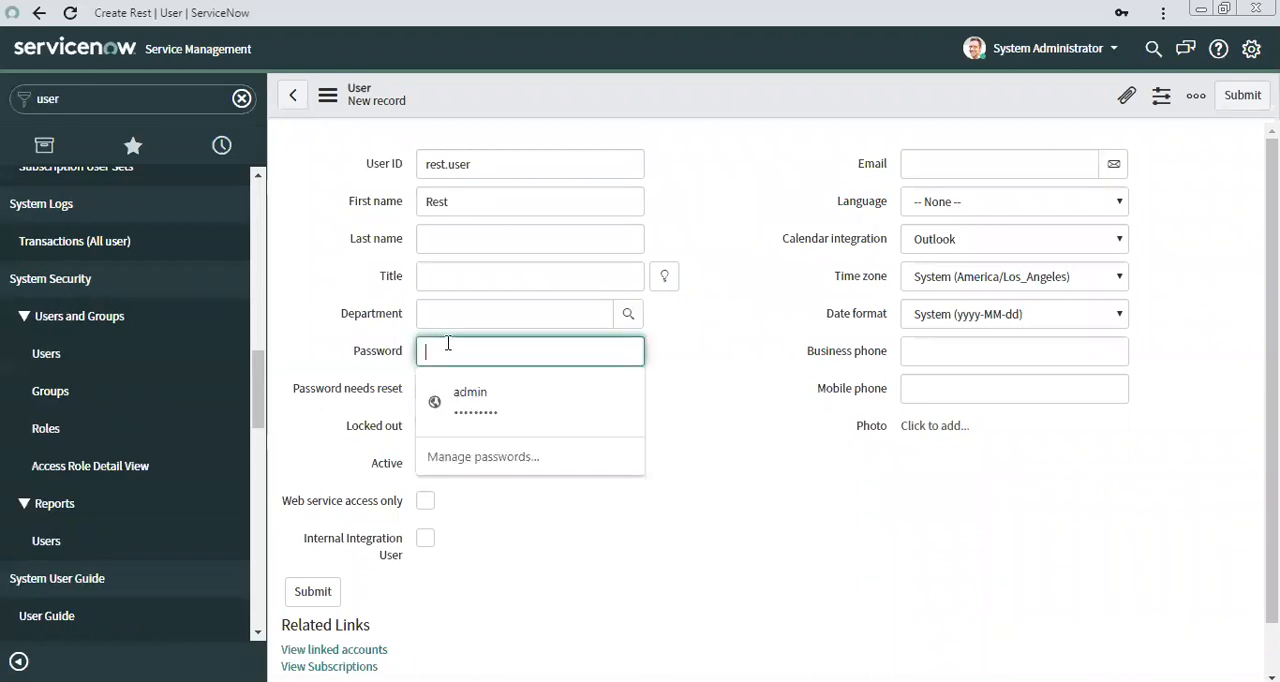
text(r)
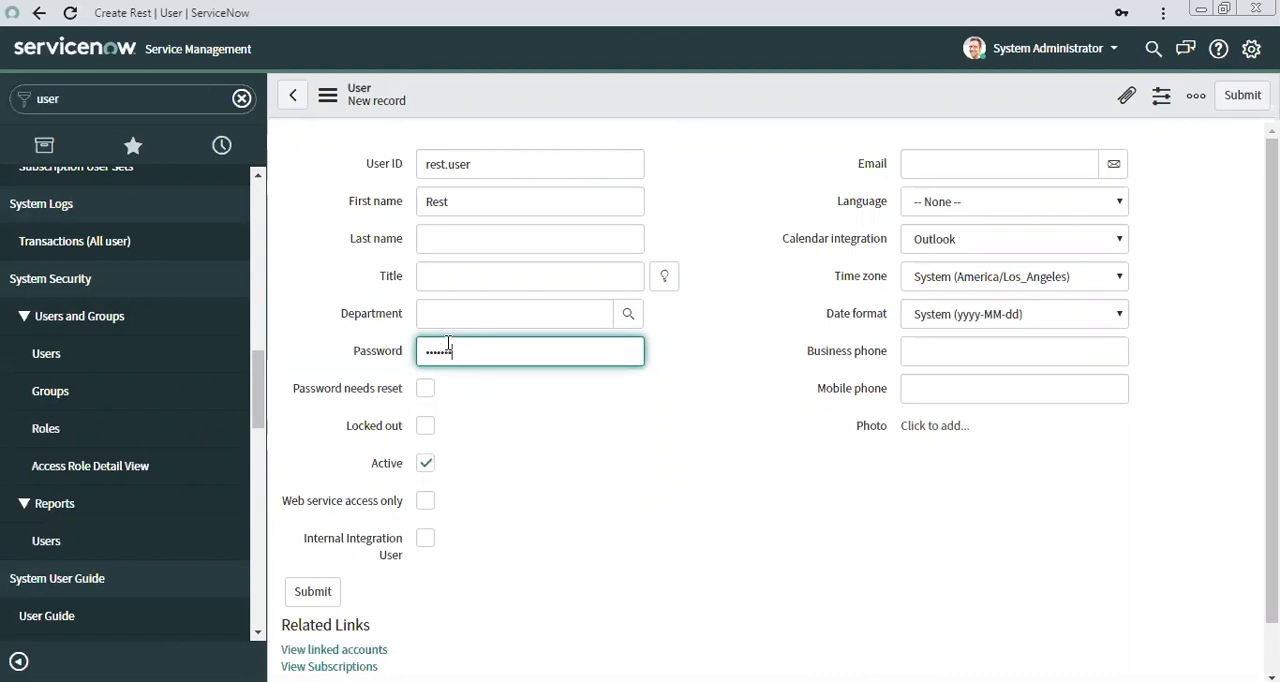
click(548, 433)
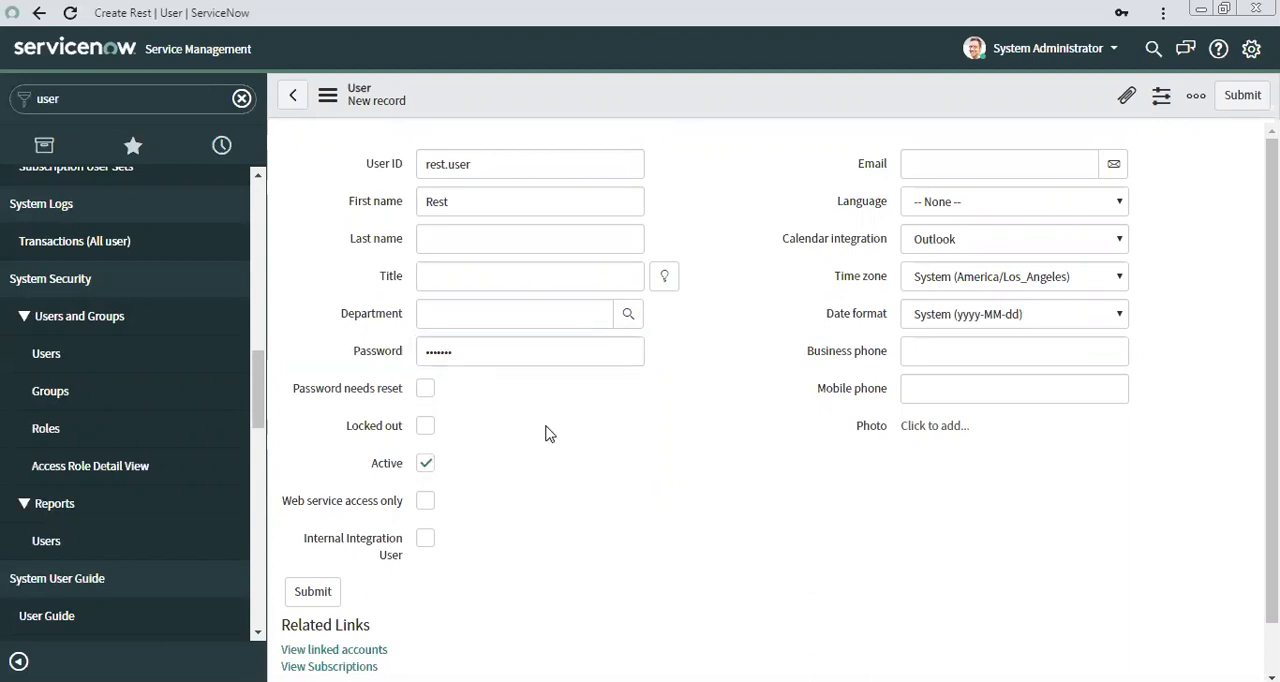
scroll(526, 442, down, 1)
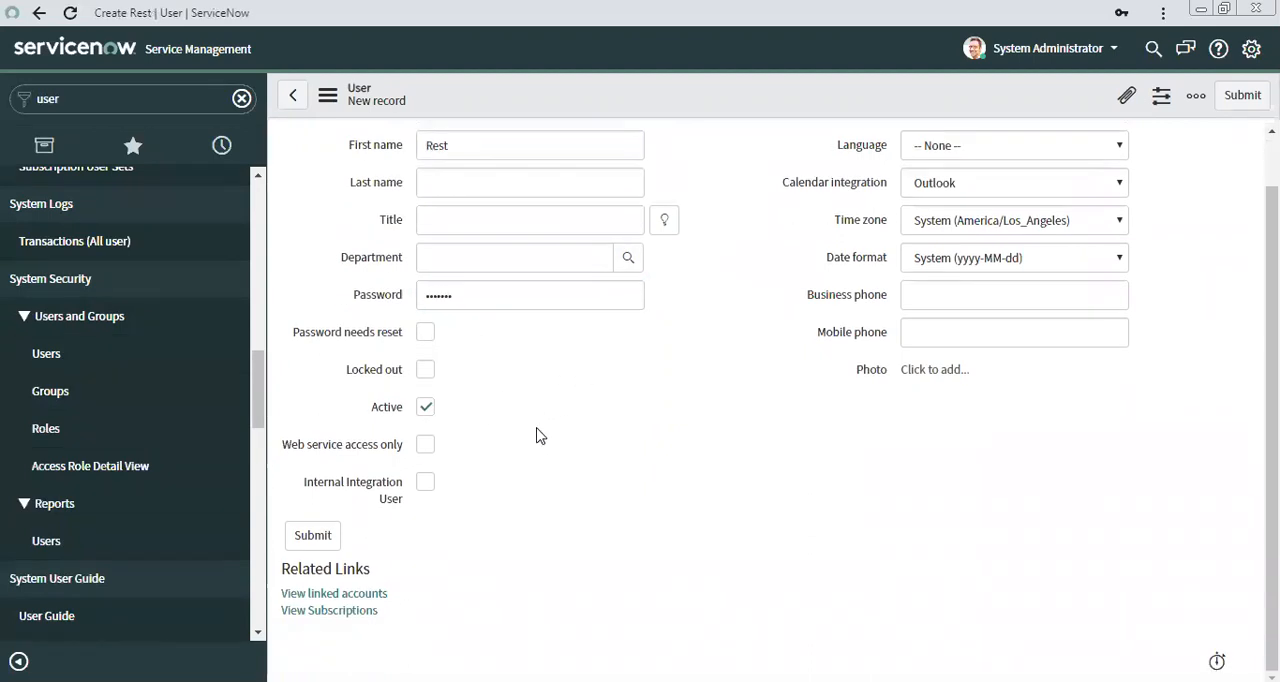
right_click(628, 104)
click(672, 118)
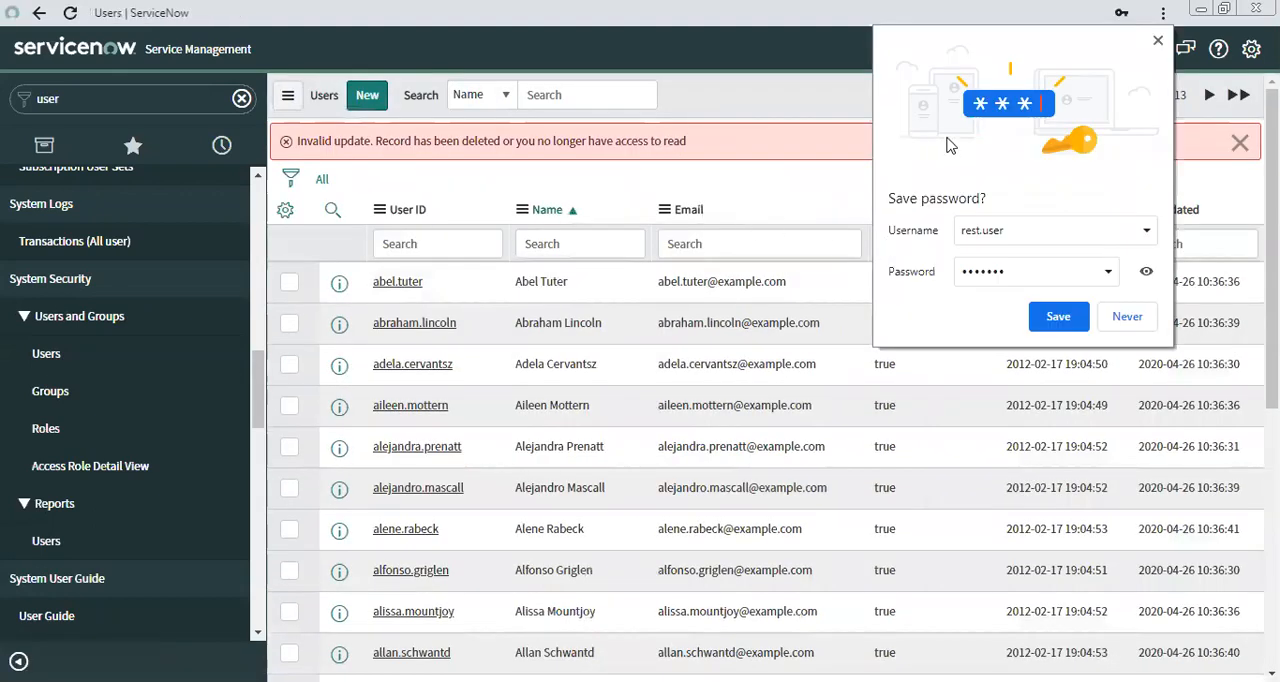
click(1155, 42)
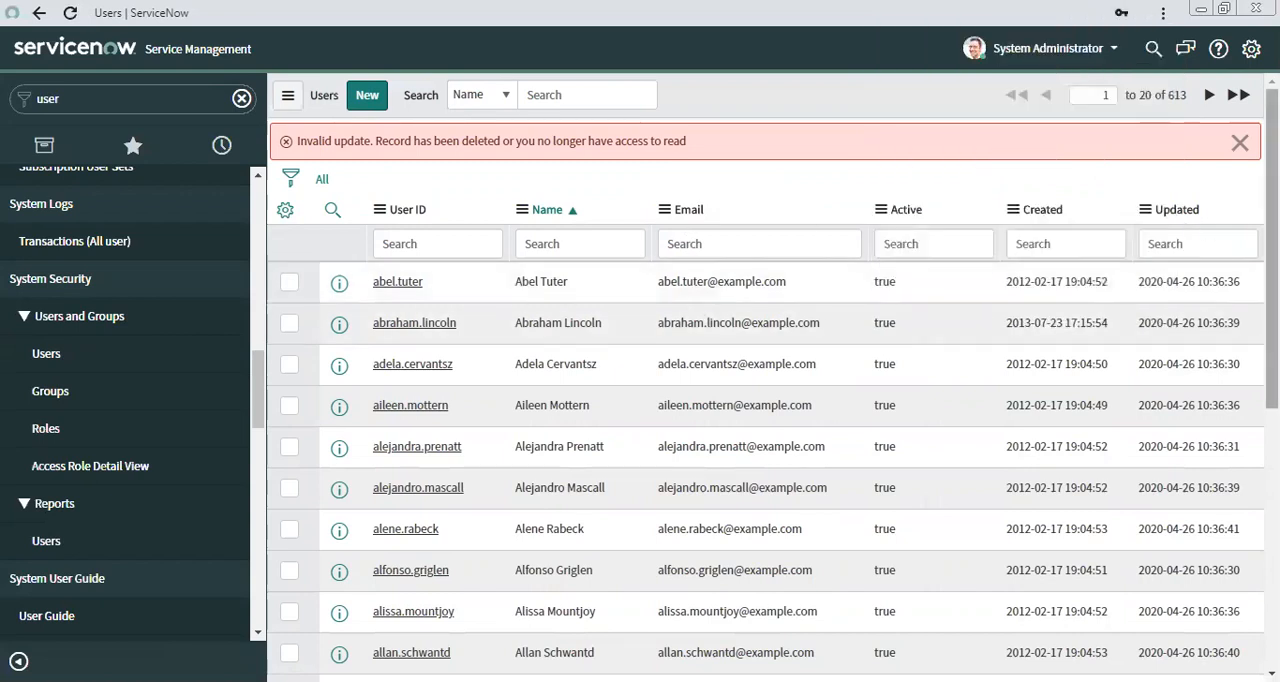
click(1240, 142)
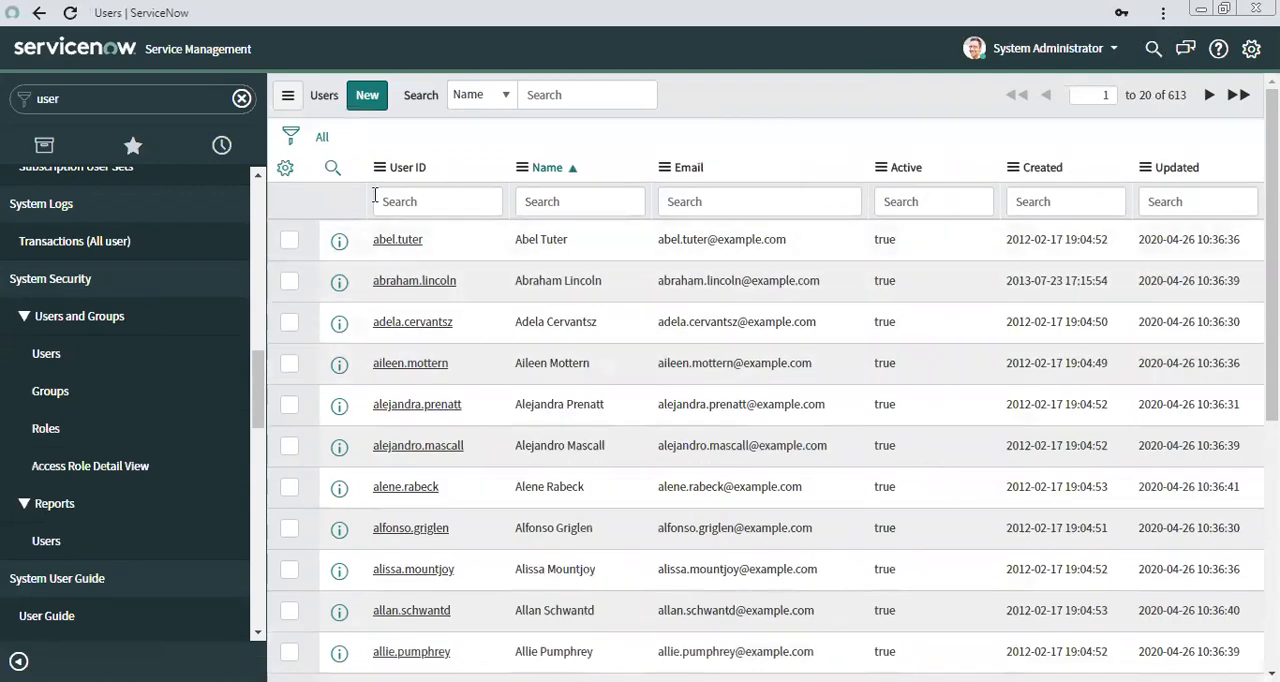
click(369, 100)
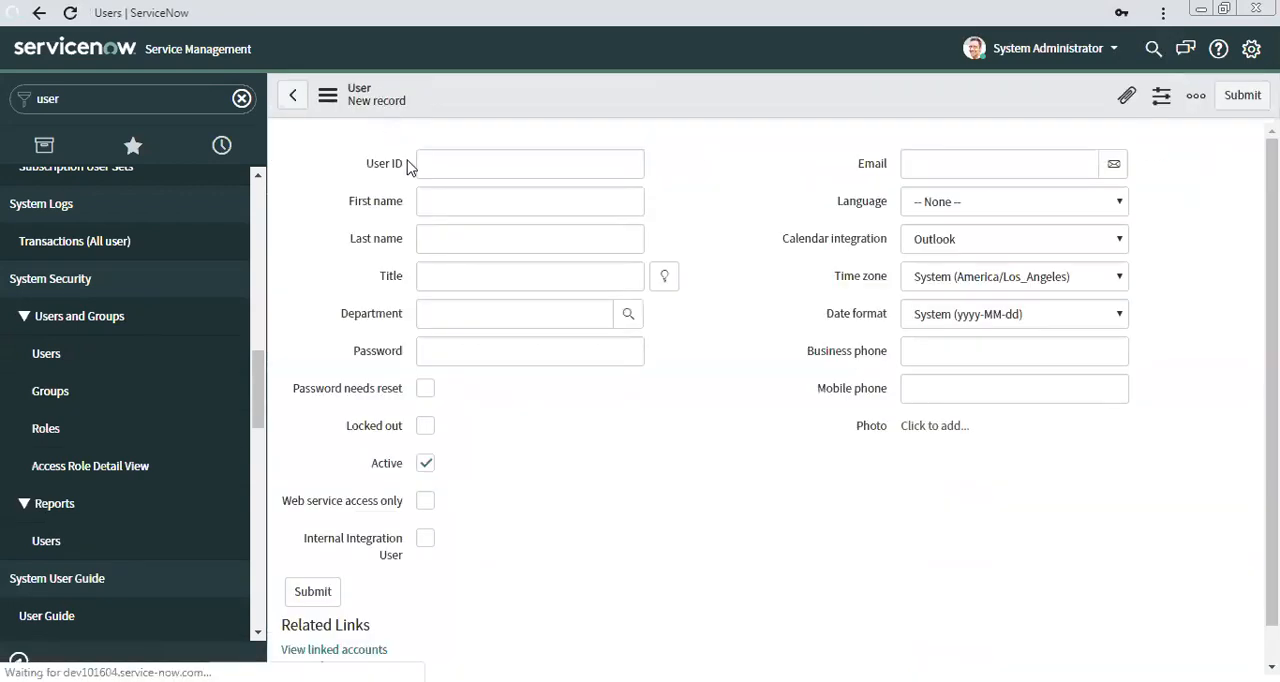
click(425, 164)
text(admin)
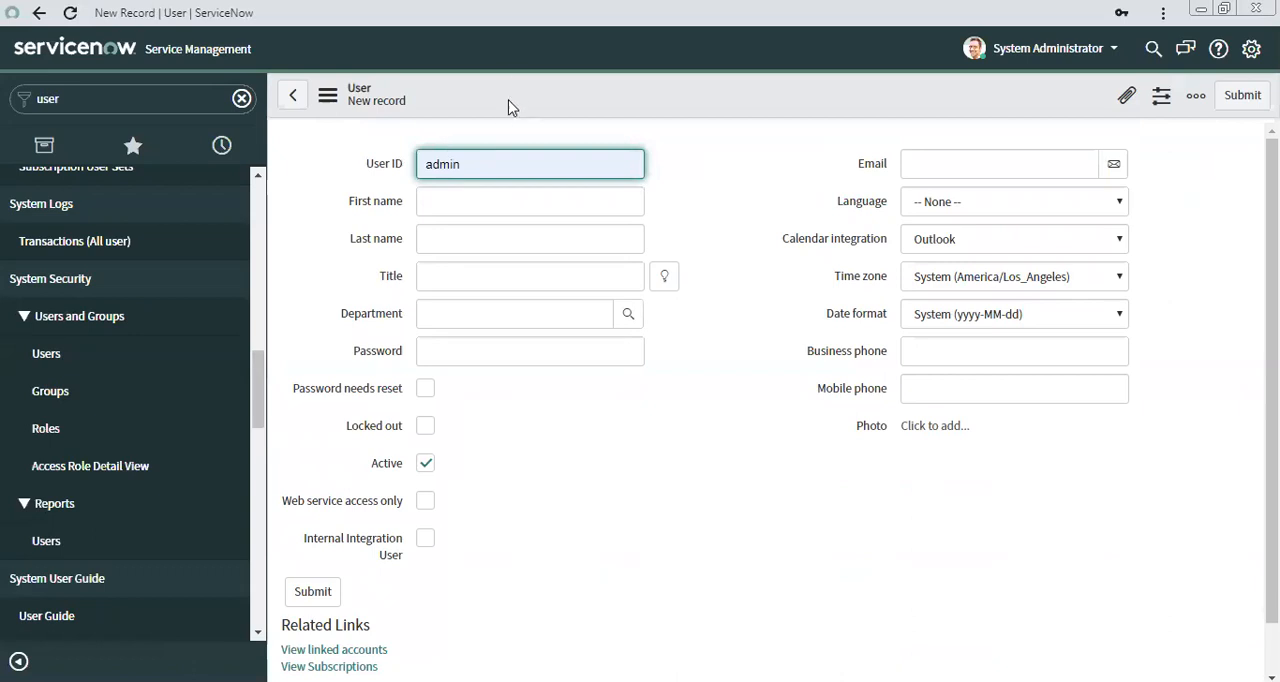
click(38, 12)
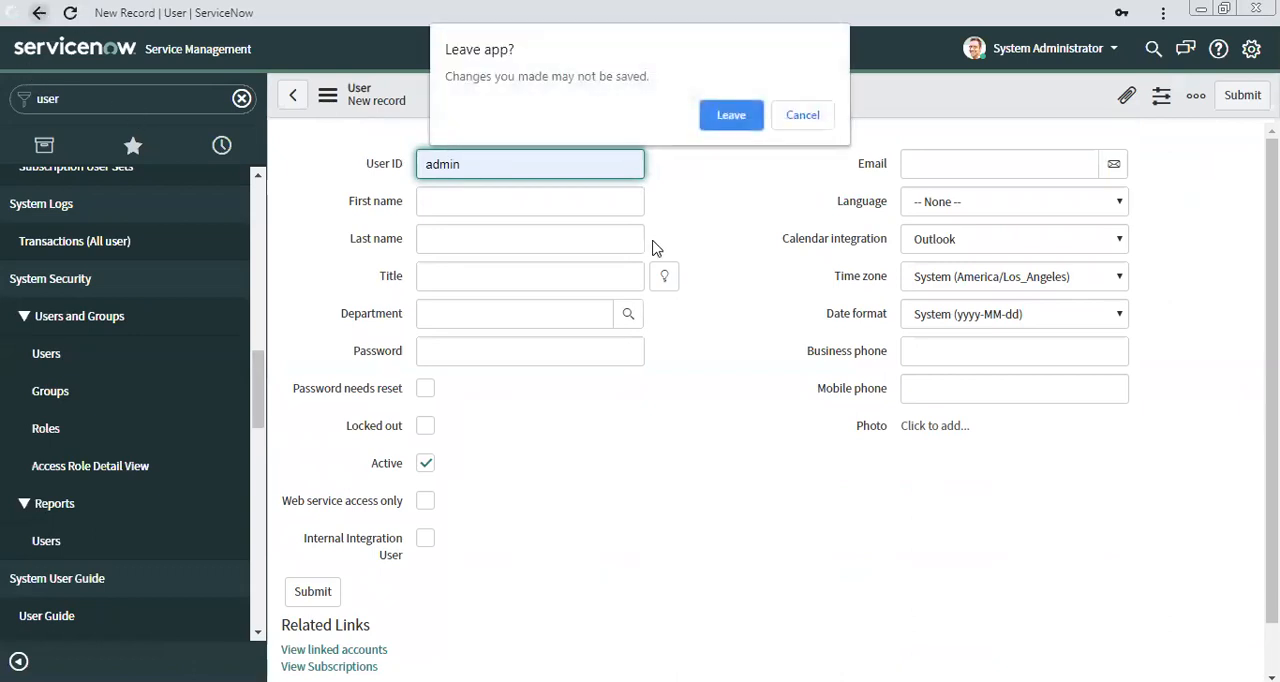
click(737, 124)
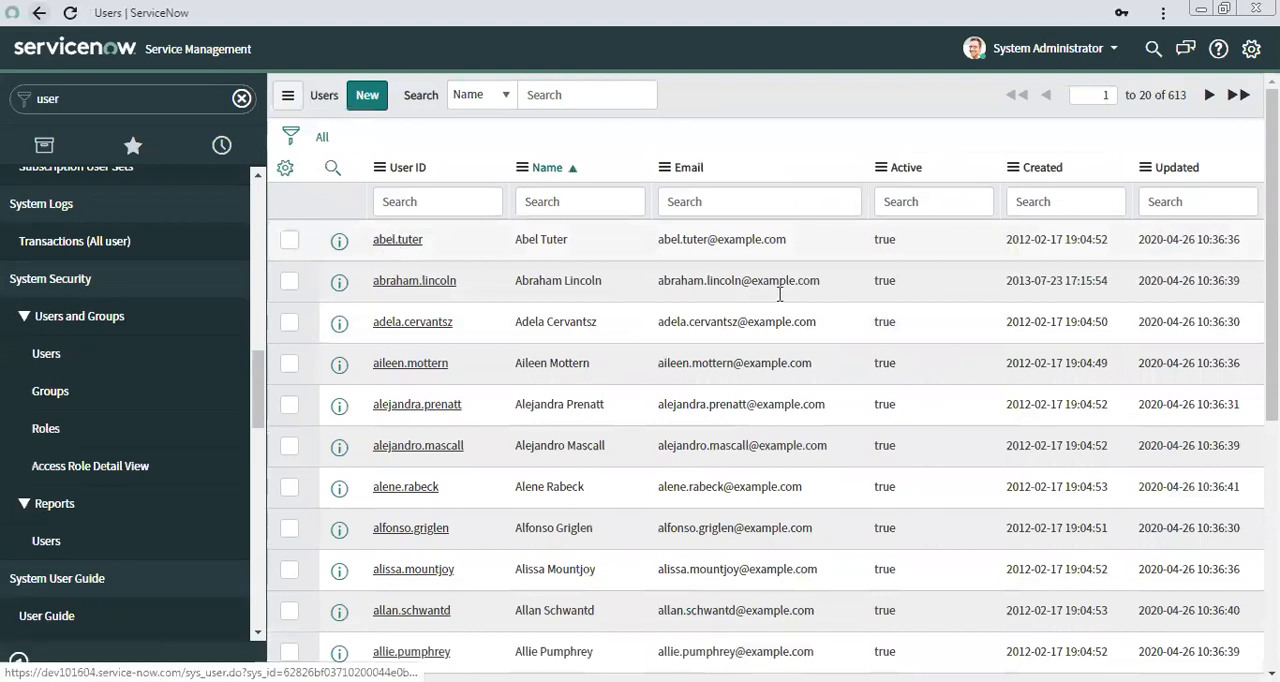
Open the first user record in the Users list and select its User ID value.
click(393, 240)
double_click(483, 160)
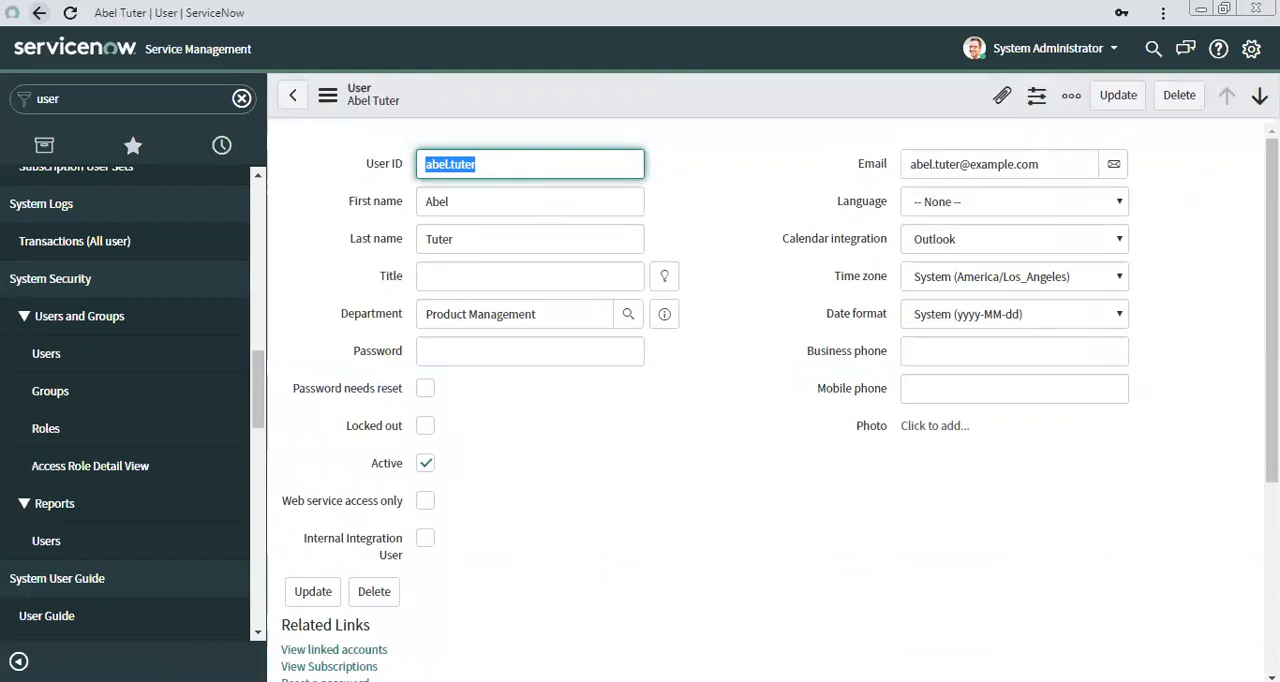
click(1222, 373)
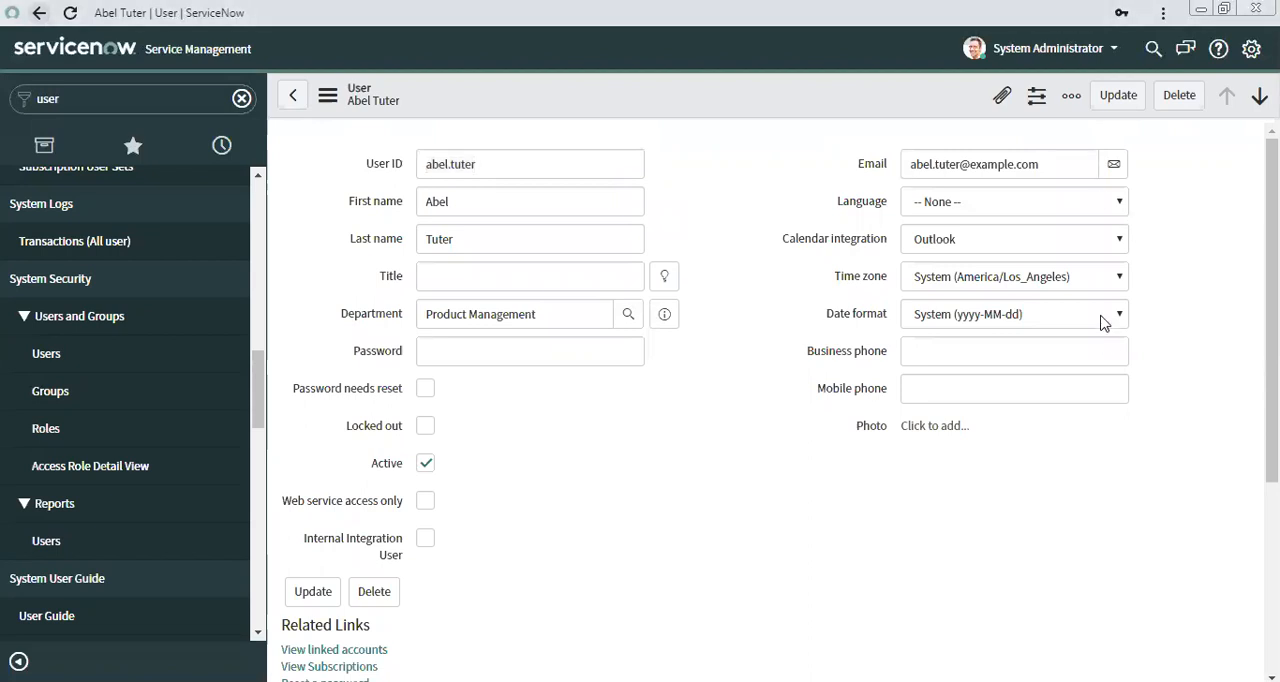
Enter a new account password in the user's Password field and save the record.
click(433, 352)
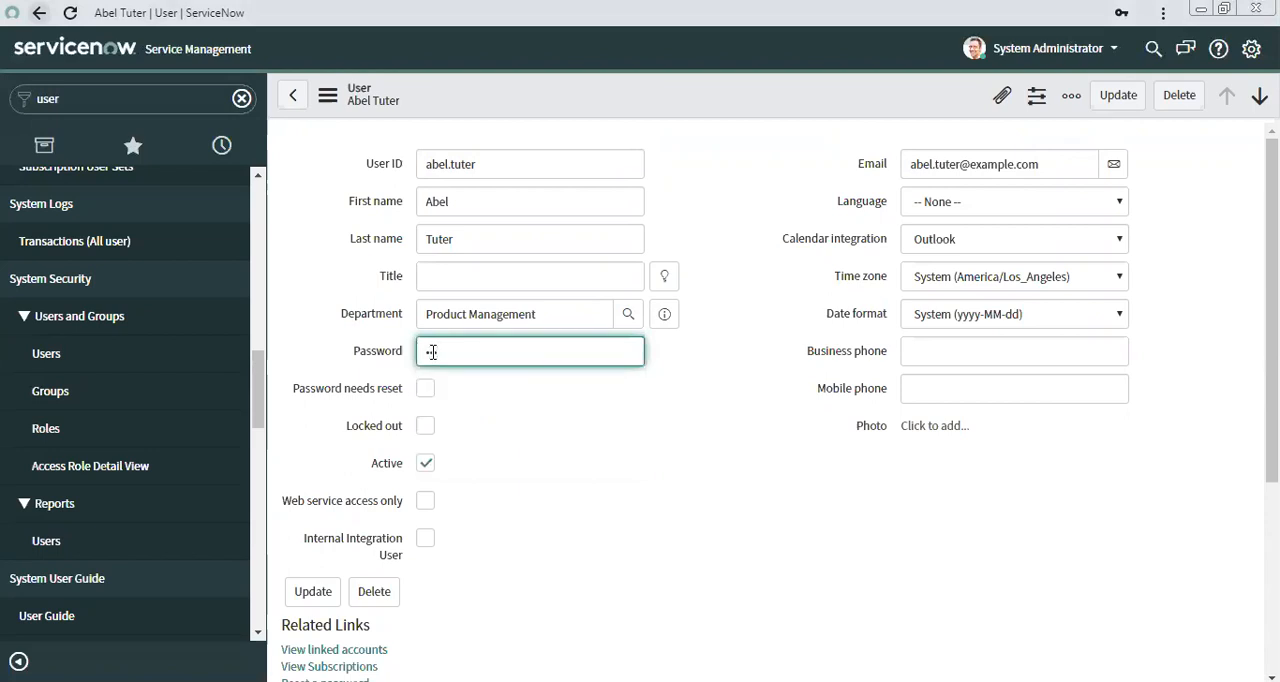
text(•••••••)
right_click(632, 88)
click(662, 98)
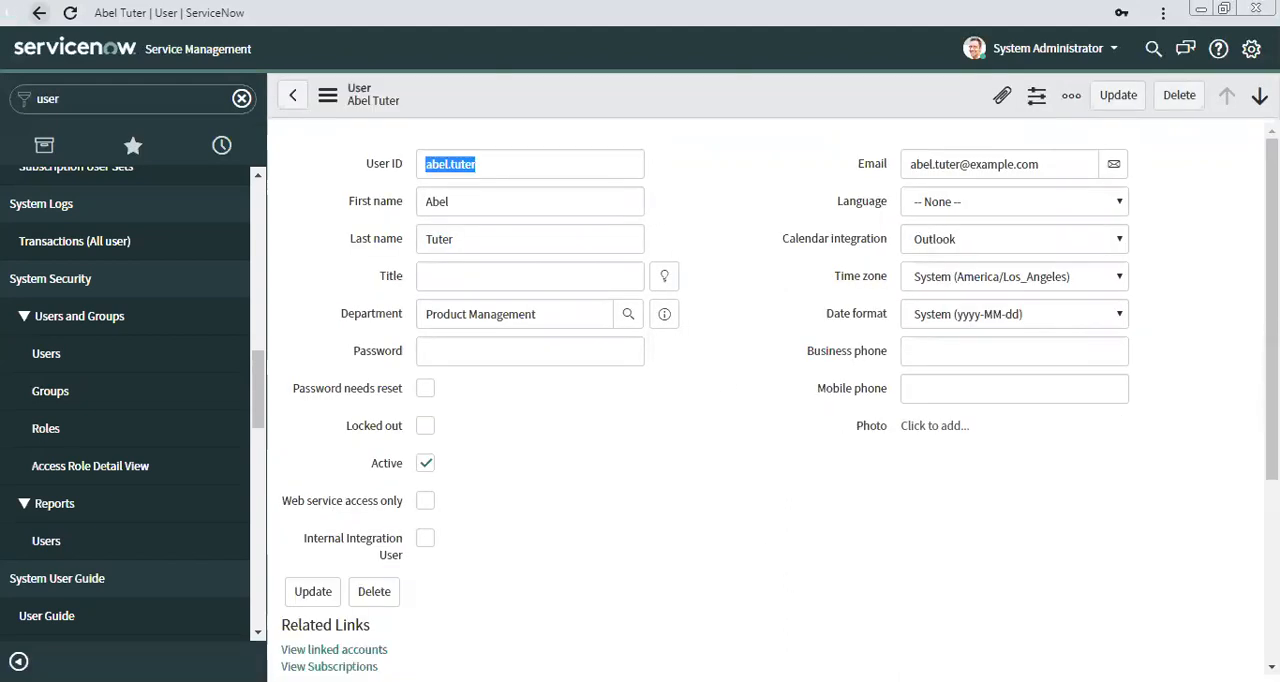
Switch to Postman and set the request's authorization type to Basic Auth.
key(alt+Tab)
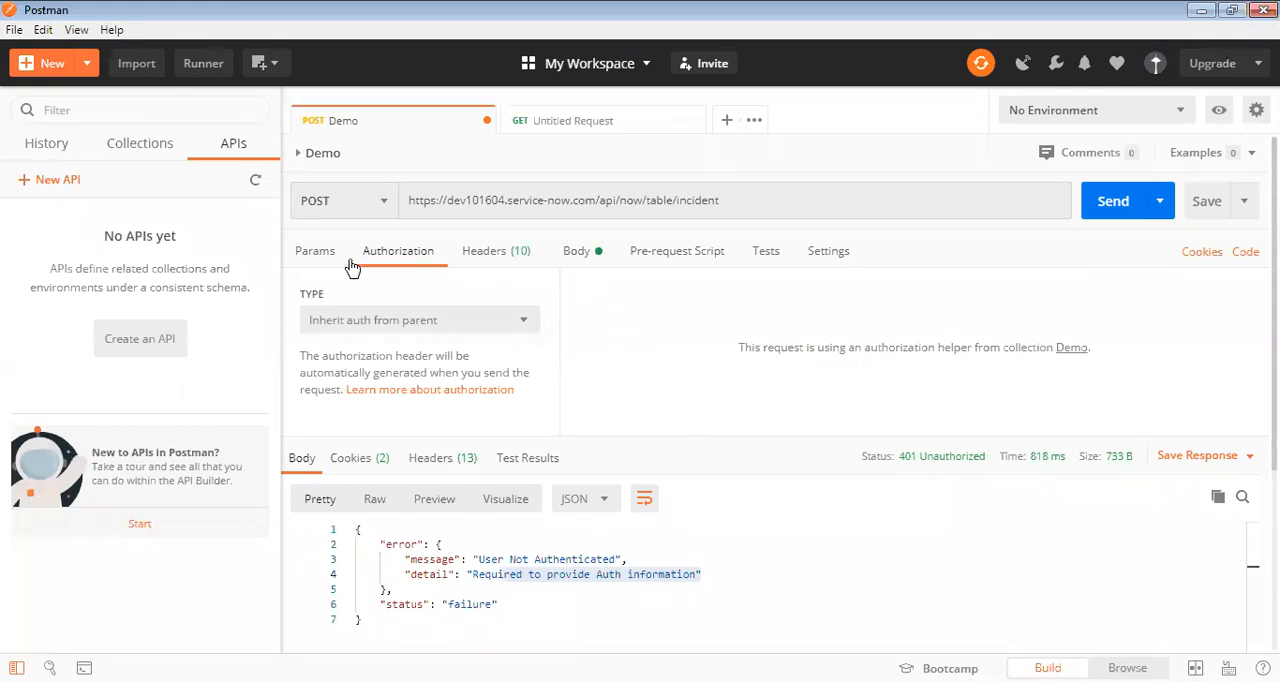
click(381, 322)
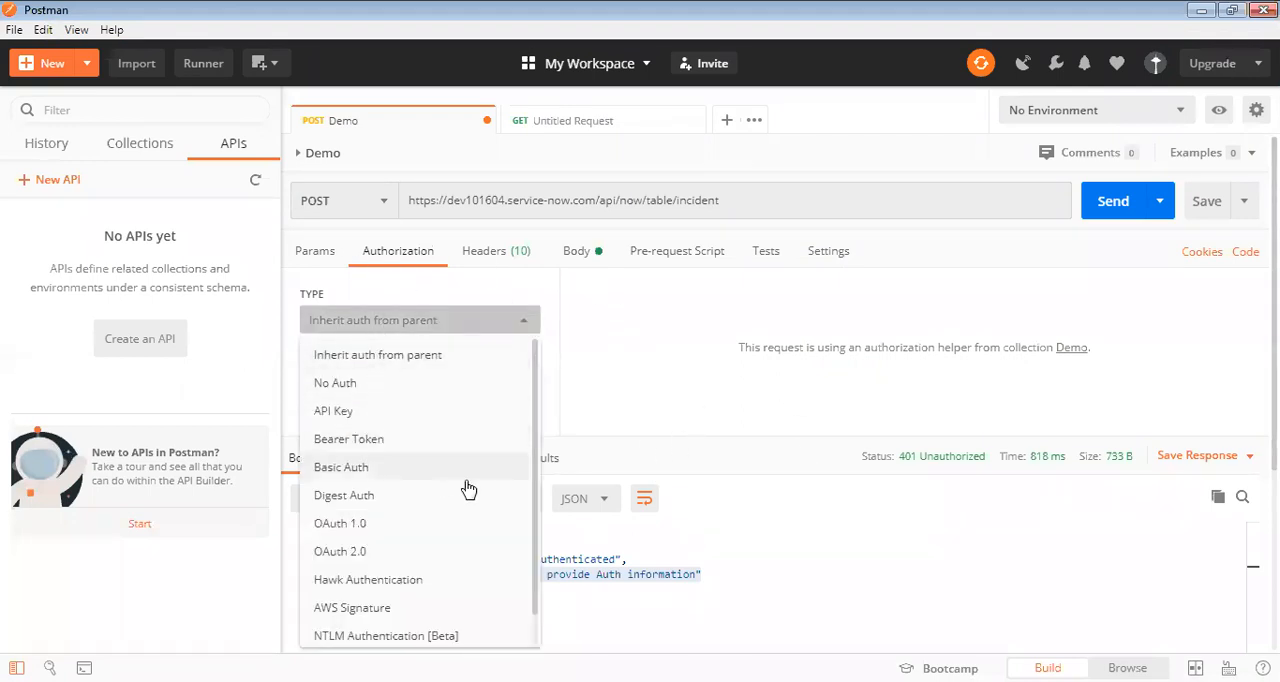
click(356, 470)
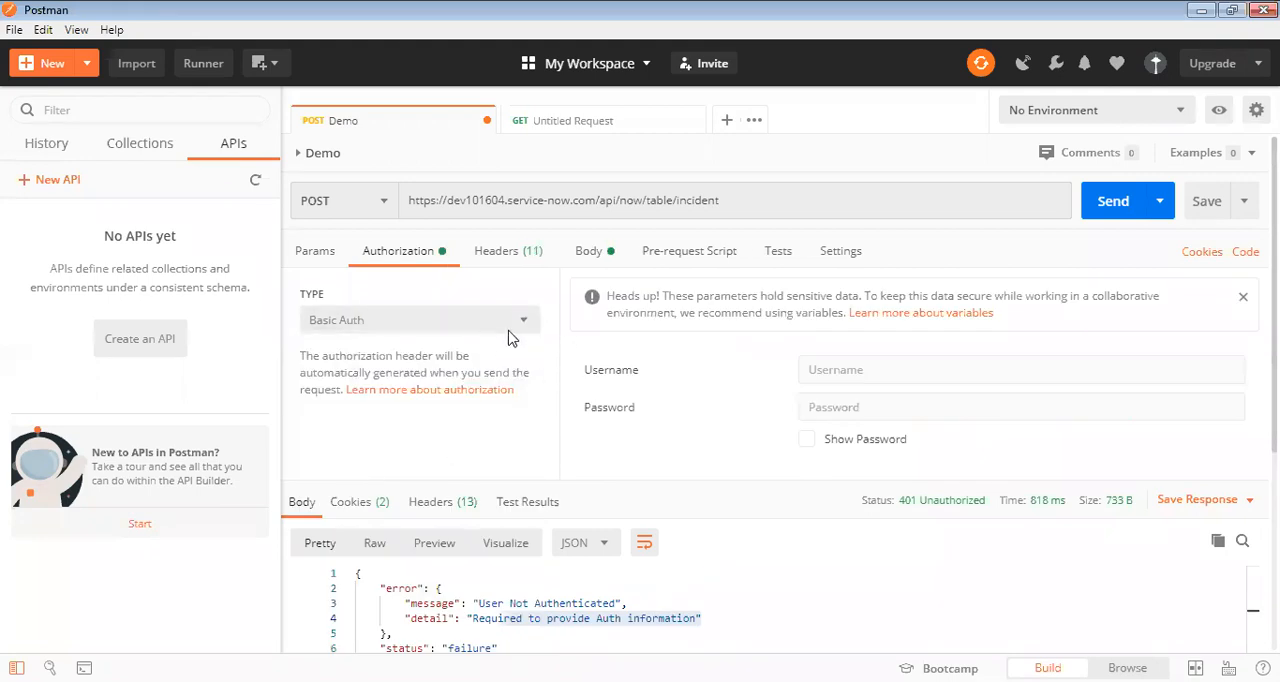
Fill in the Basic Auth credentials with the ServiceNow user's username and account password, then send the POST request.
click(838, 370)
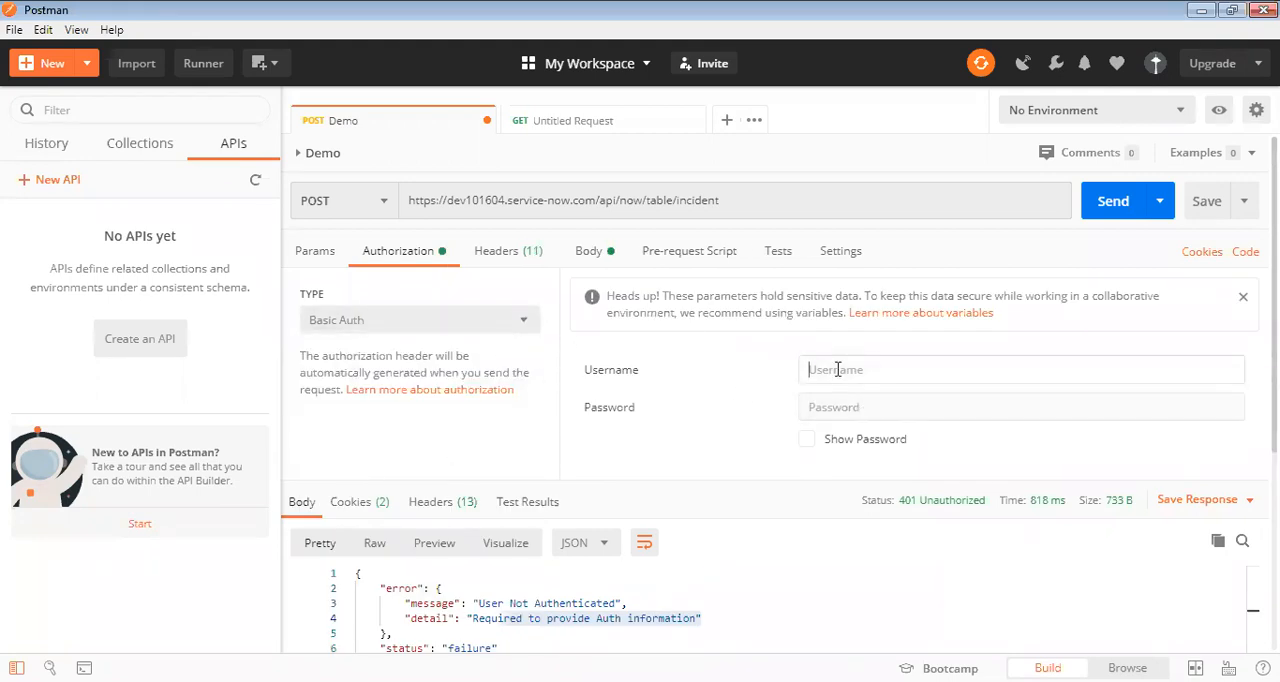
text(abel.tuter)
click(841, 408)
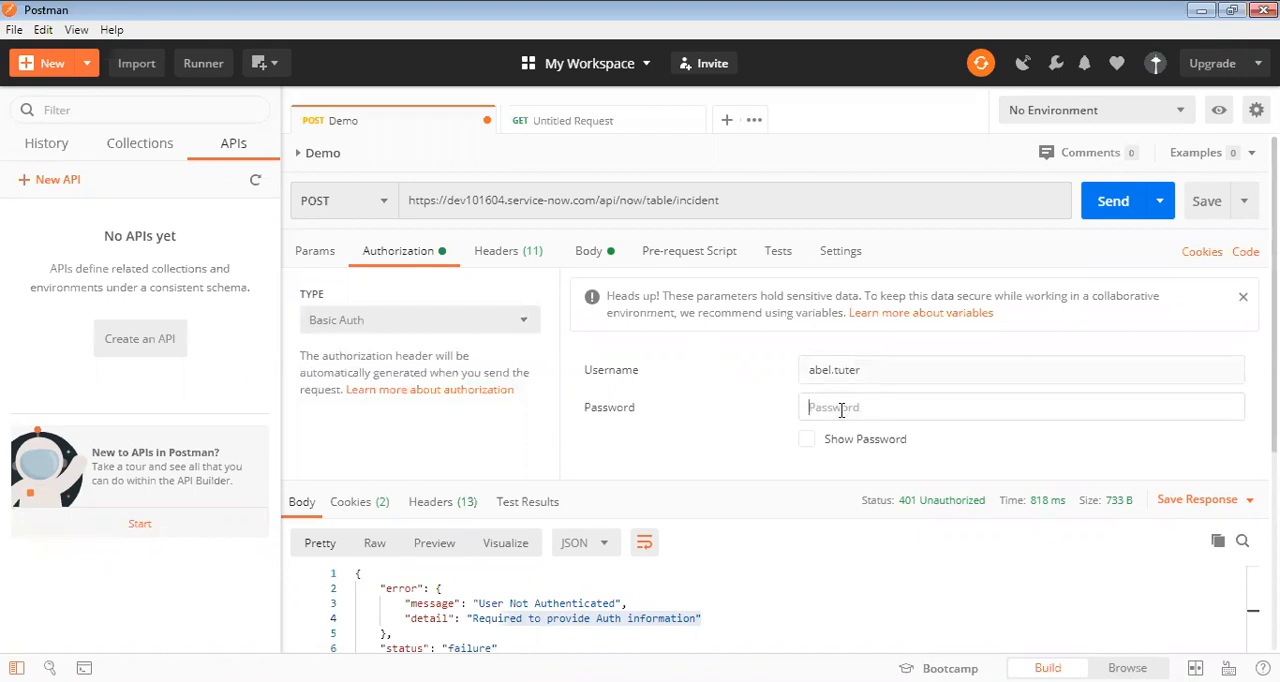
text(••)
click(1106, 201)
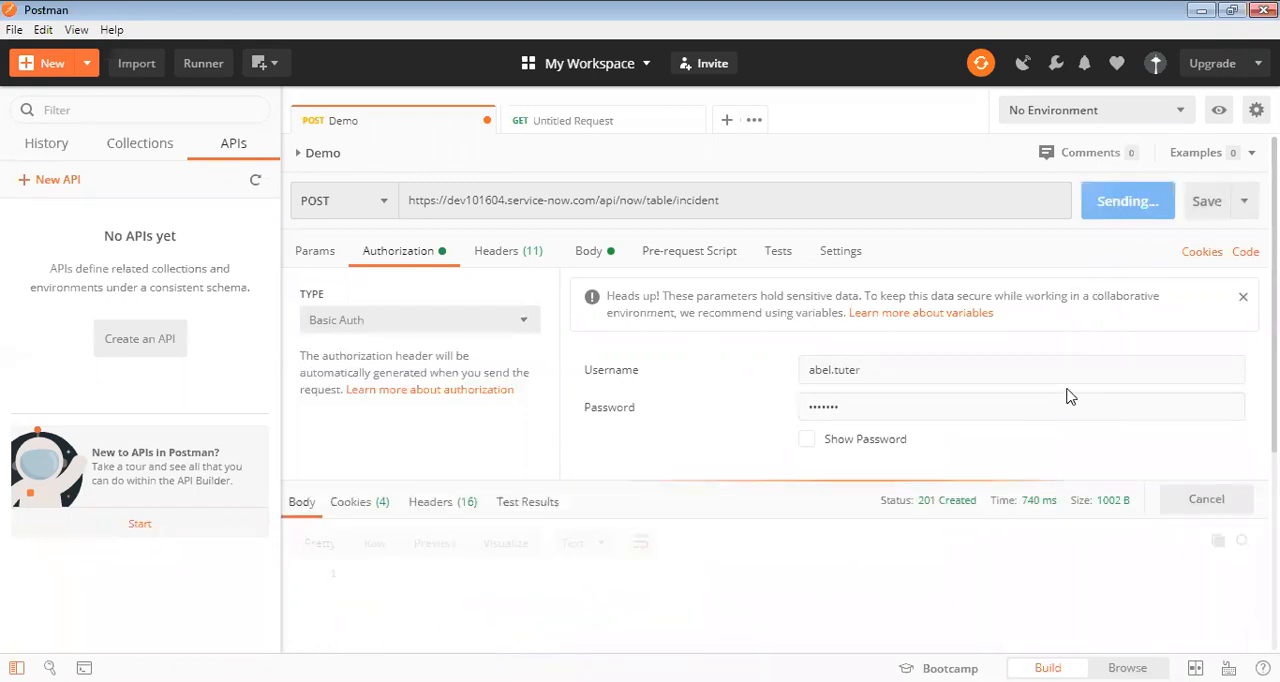
Review the JSON response from beginning to end, checking the response status and the fields of the created incident.
scroll(1068, 397, down, 3)
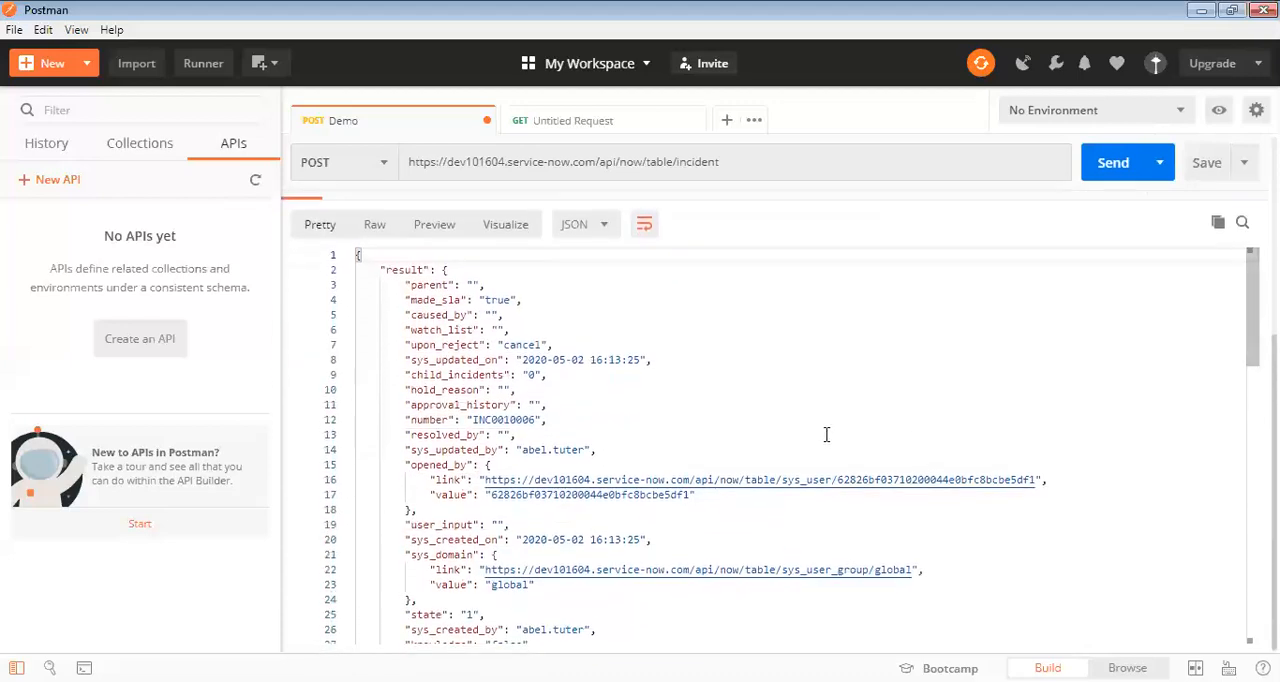
click(460, 316)
scroll(518, 304, down, 10)
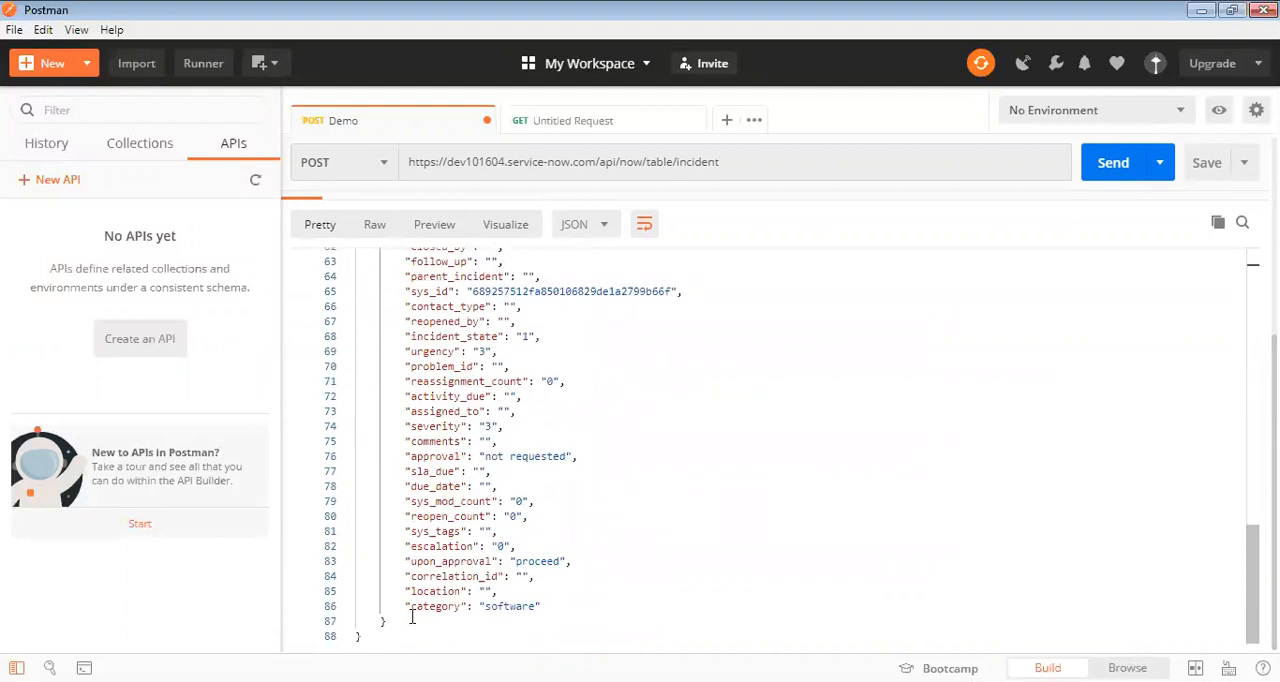
click(364, 637)
scroll(444, 500, up, 15)
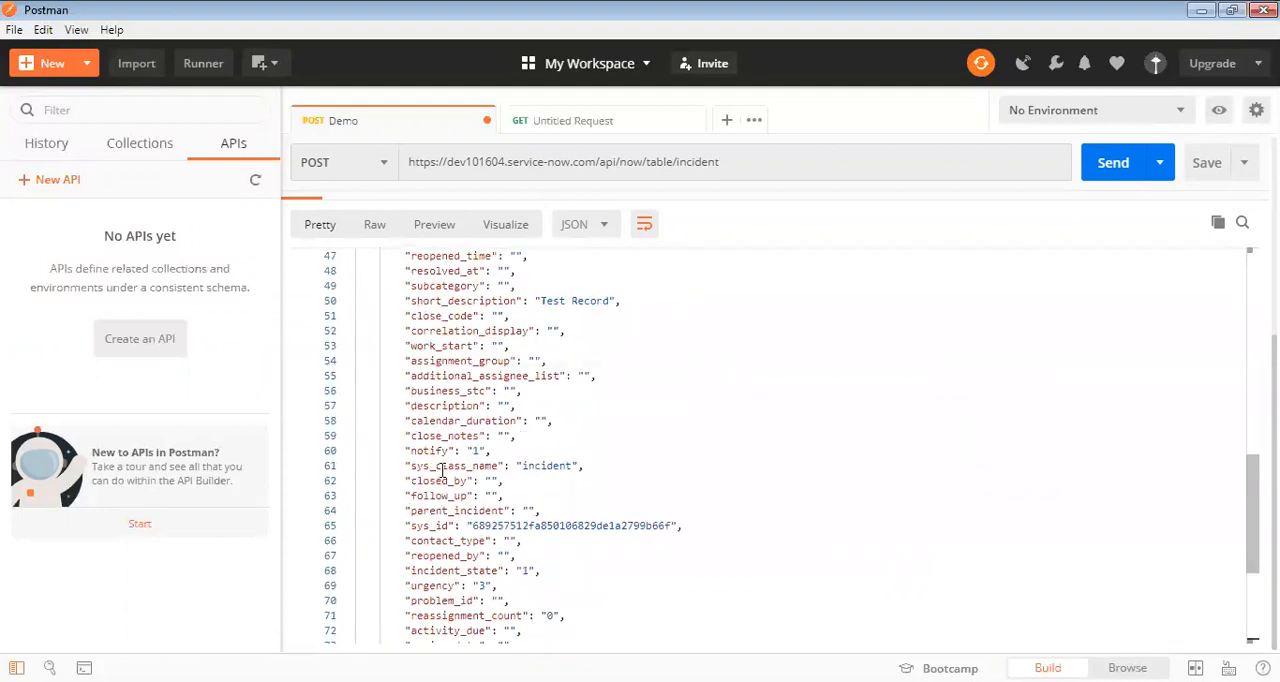
scroll(560, 440, down, 5)
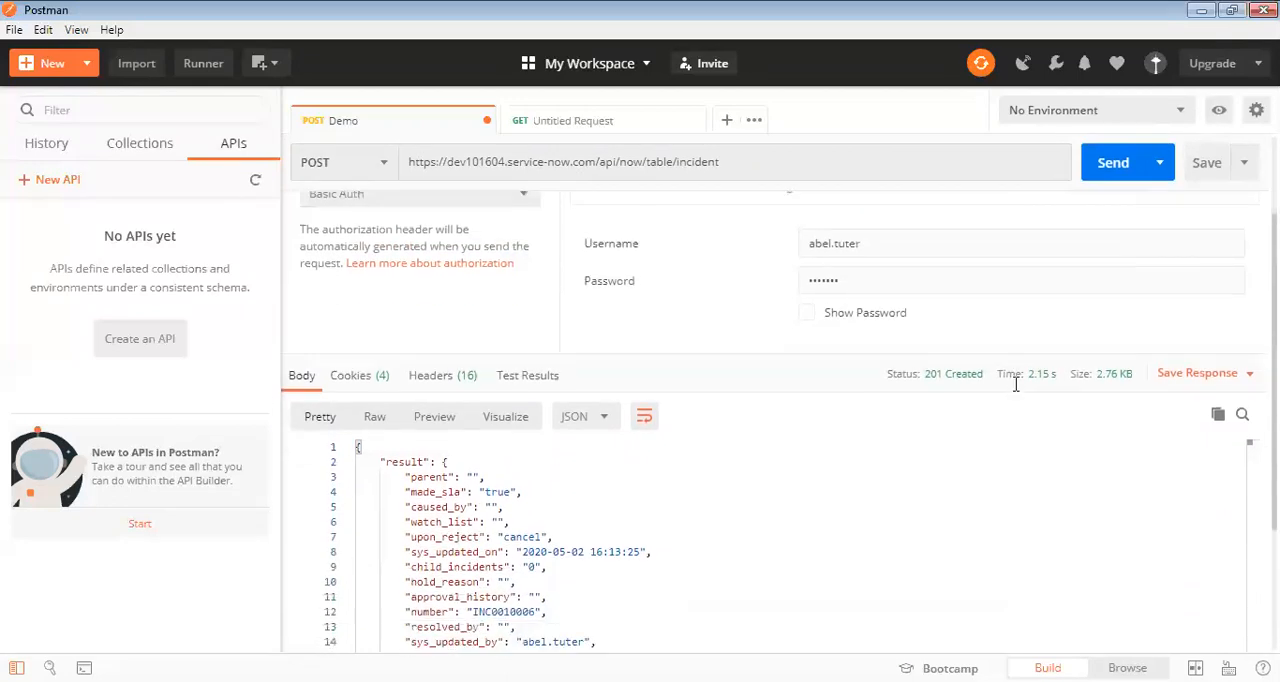
drag(356, 256, 646, 580)
scroll(648, 565, down, 10)
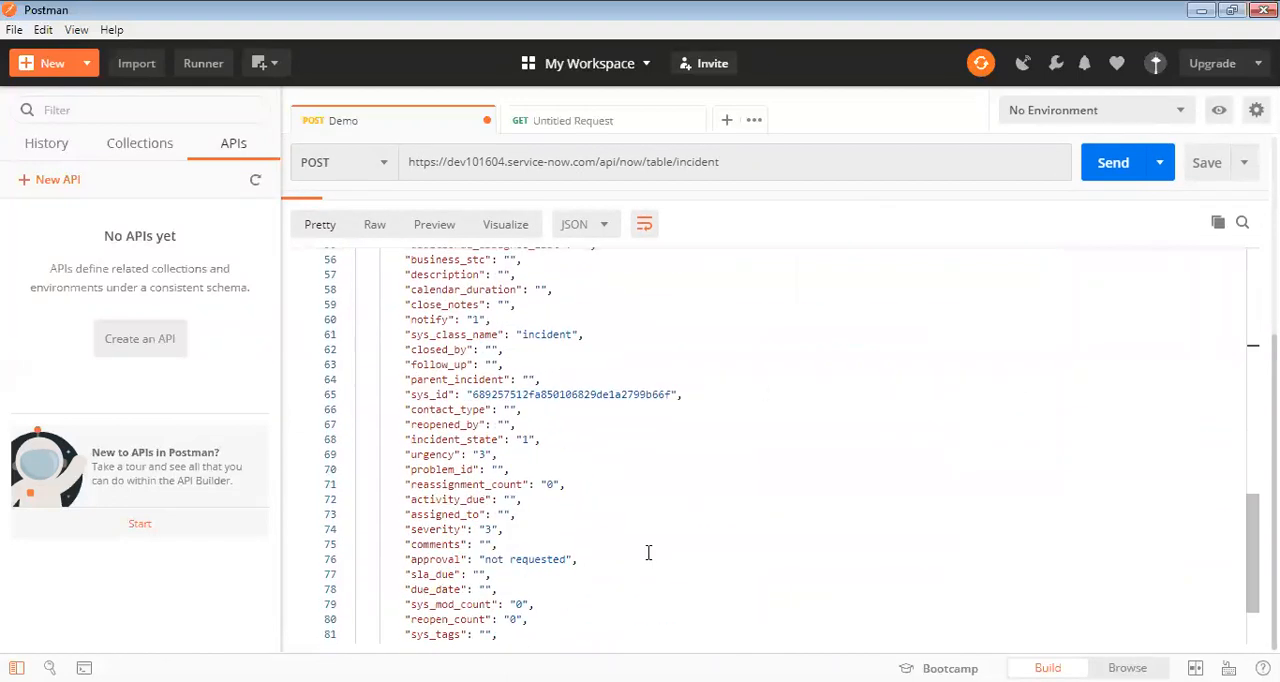
Return to the start of the JSON response and copy the value of the created incident's number field.
scroll(592, 524, up, 4)
scroll(592, 524, up, 12)
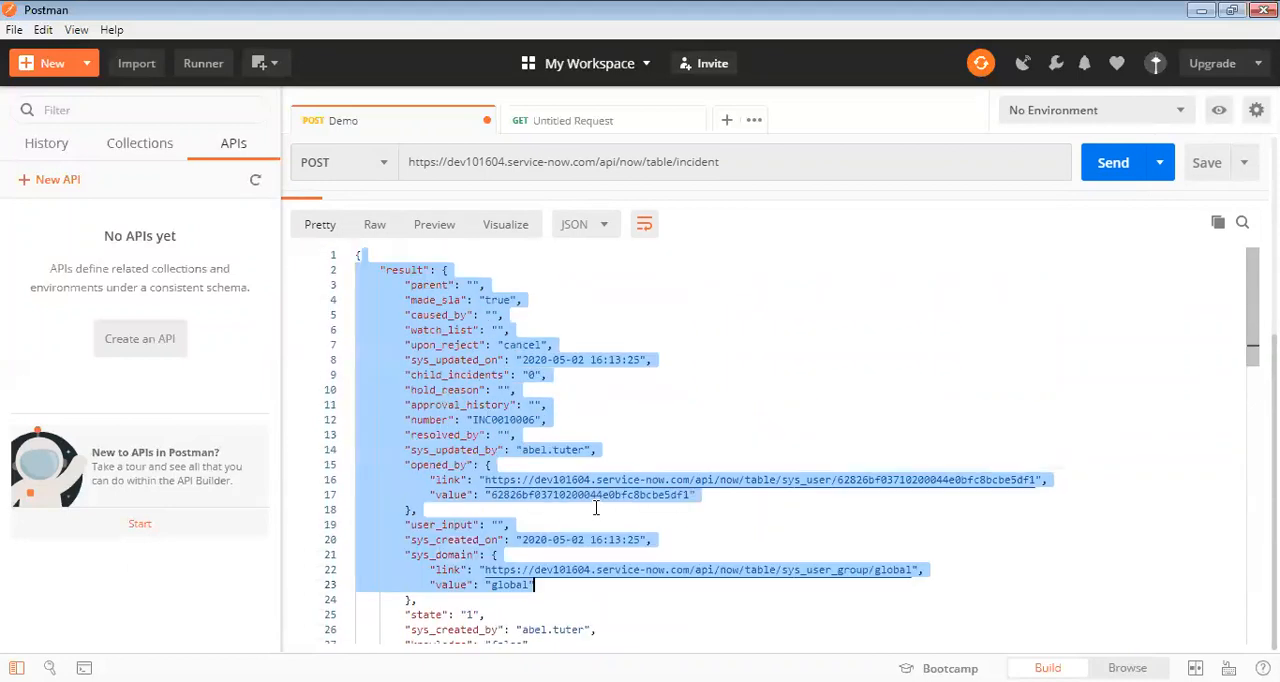
scroll(633, 550, down, 2)
scroll(633, 550, down, 4)
scroll(1123, 409, up, 1)
scroll(1123, 409, down, 4)
scroll(723, 530, down, 2)
scroll(723, 529, up, 5)
click(689, 475)
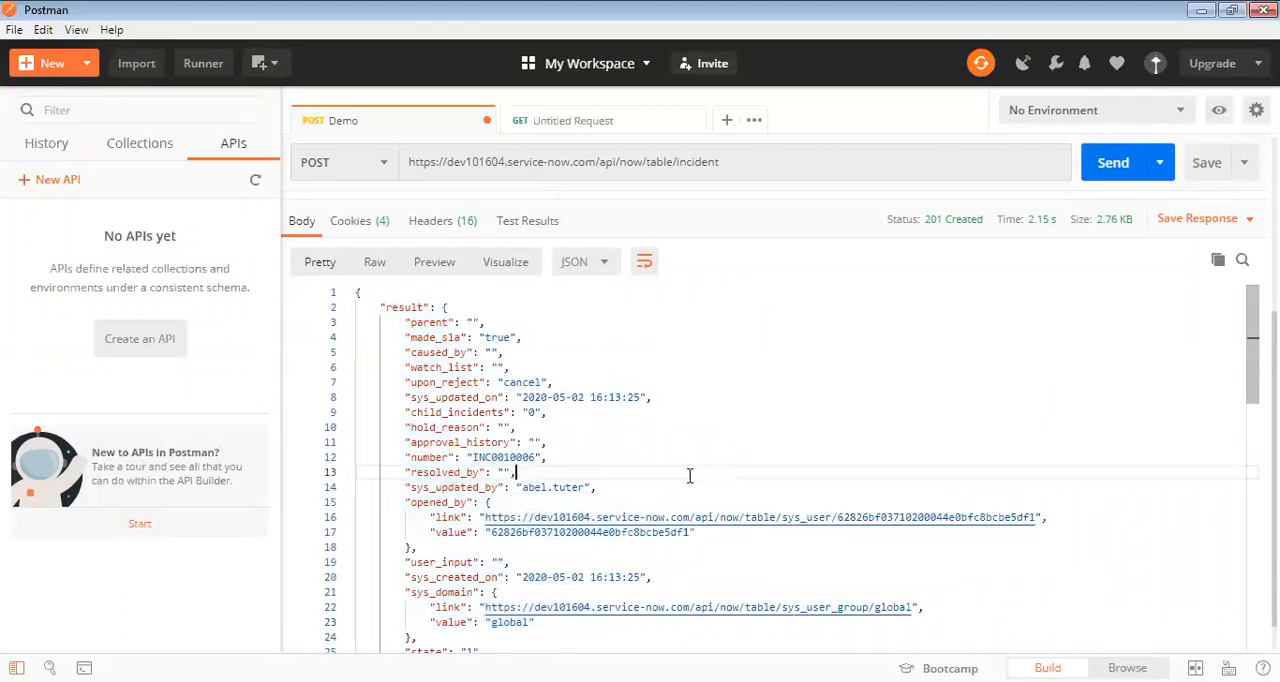
double_click(493, 457)
key(ctrl+c)
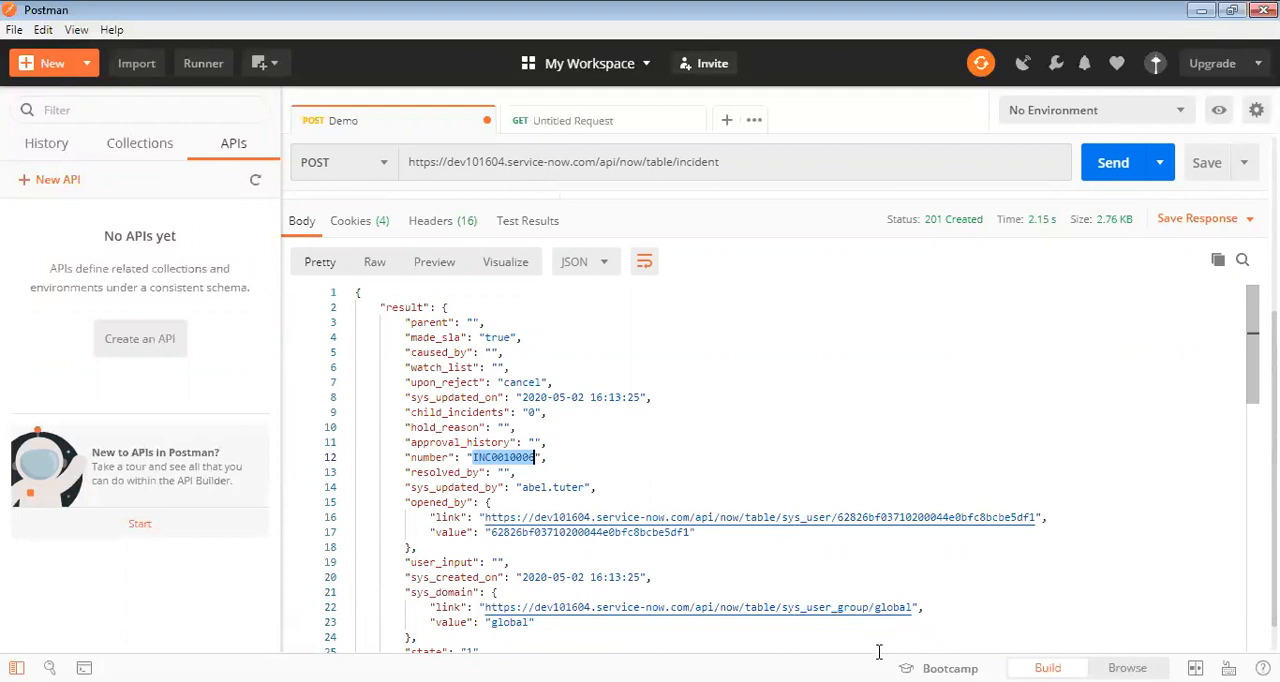
Switch to ServiceNow, filter the navigator by "inc" and open the list of open incidents.
key(alt+Tab)
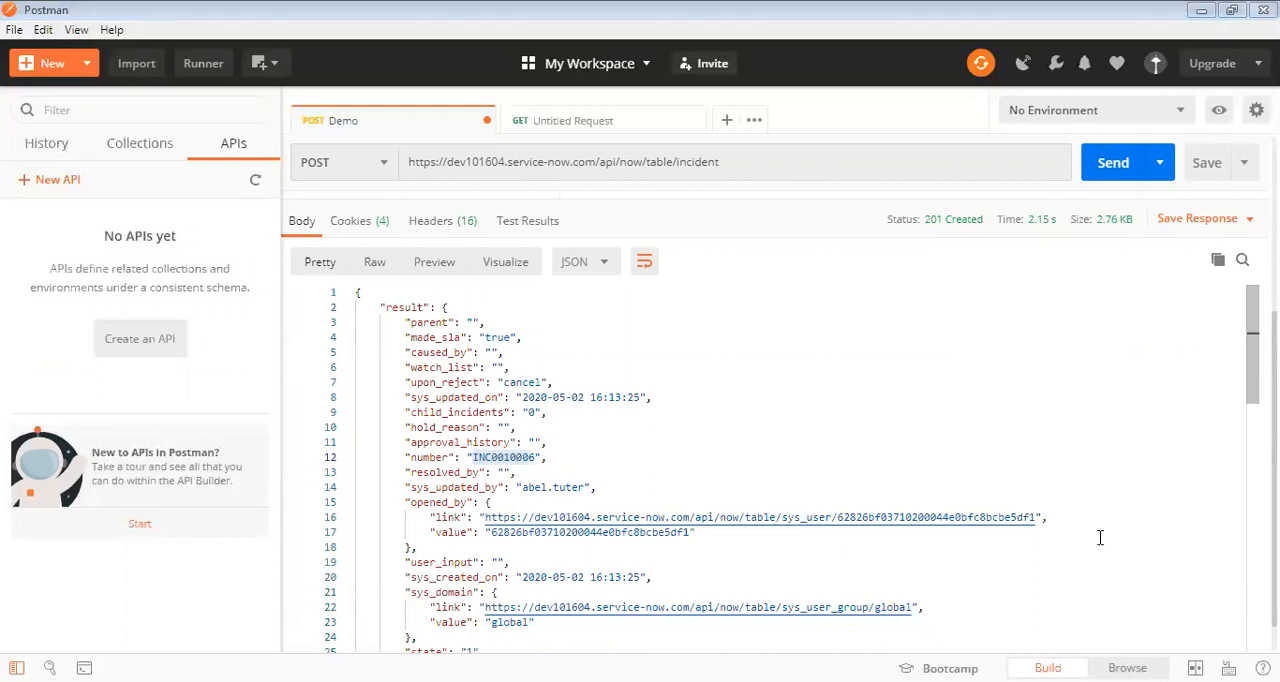
key(alt+Tab)
click(241, 97)
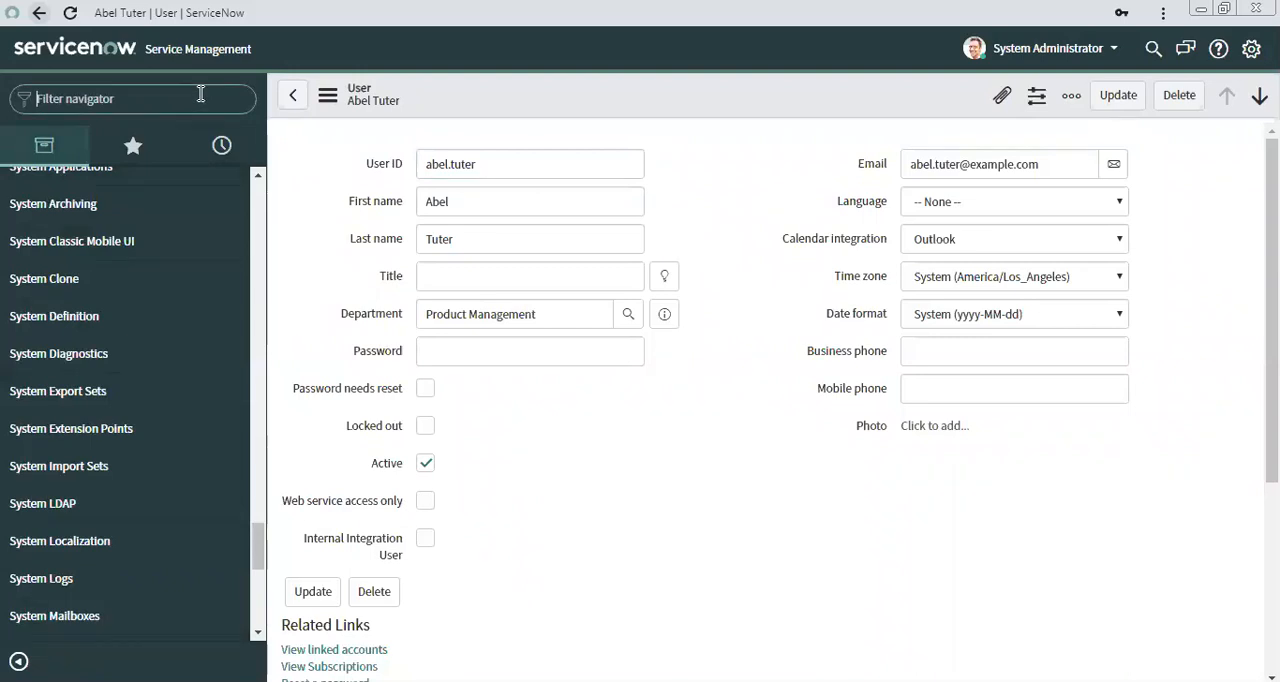
click(200, 93)
text(Inc)
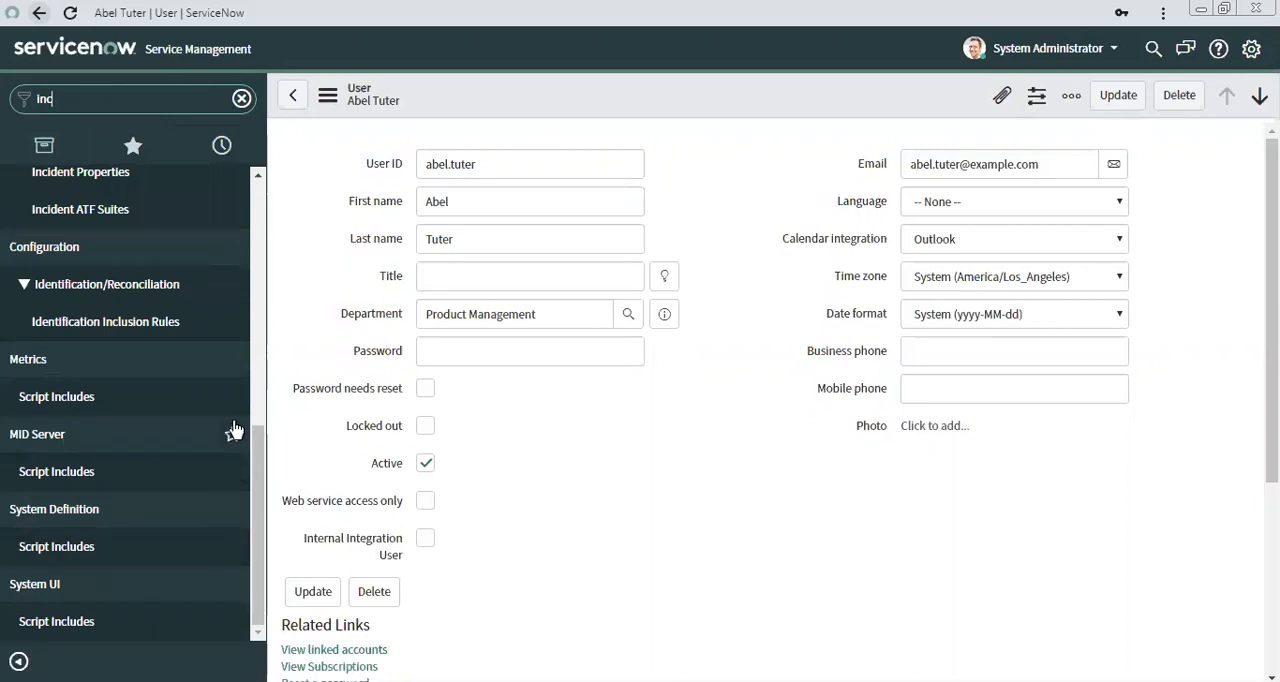
scroll(235, 430, up, 6)
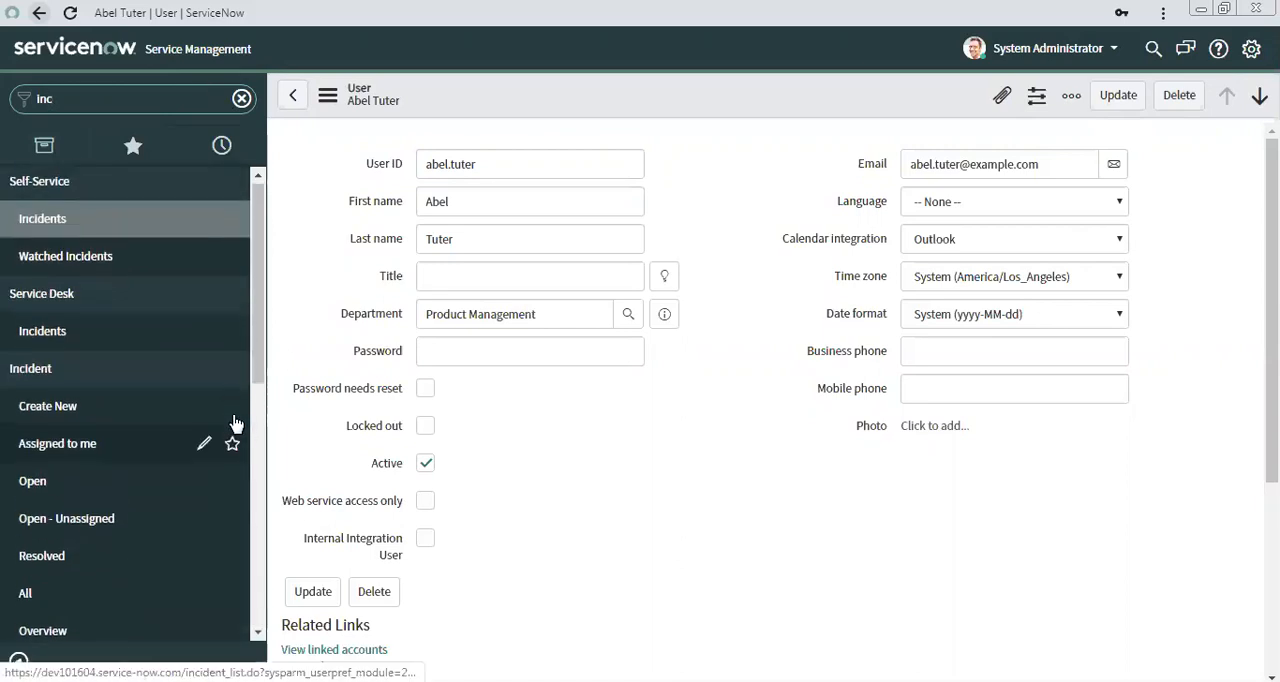
click(32, 486)
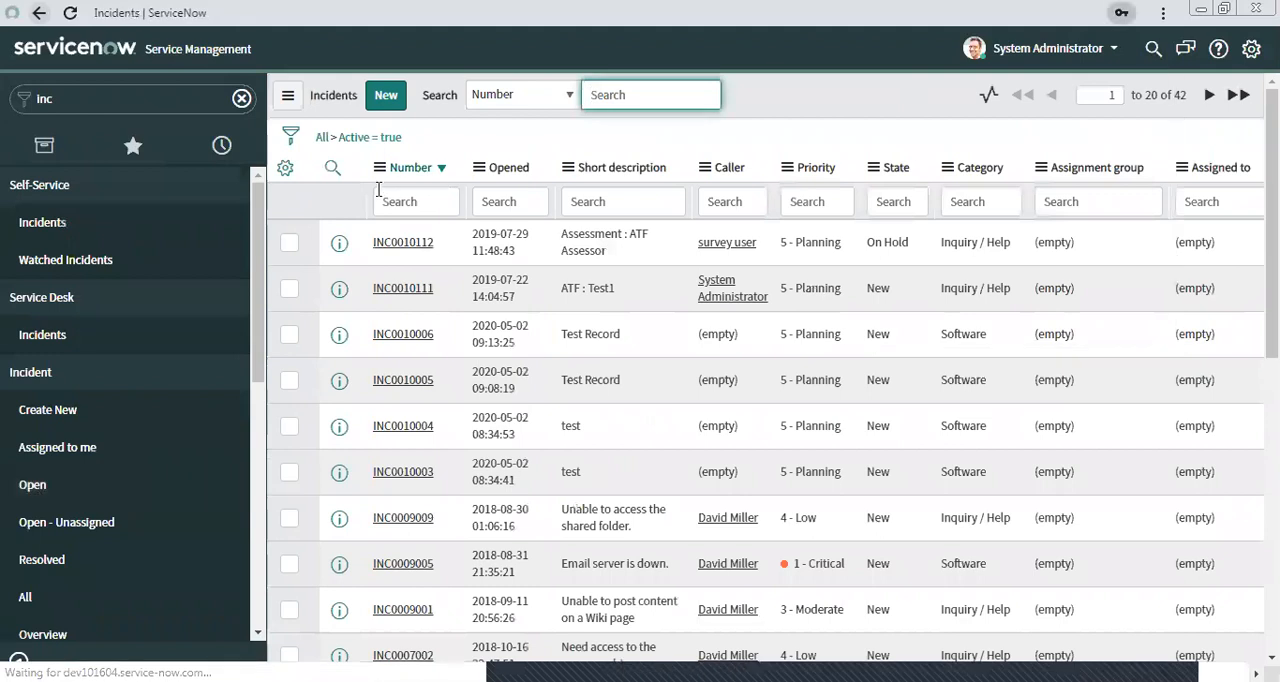
Search the incident list's Number column for INC0010006 and open the matching record.
click(397, 199)
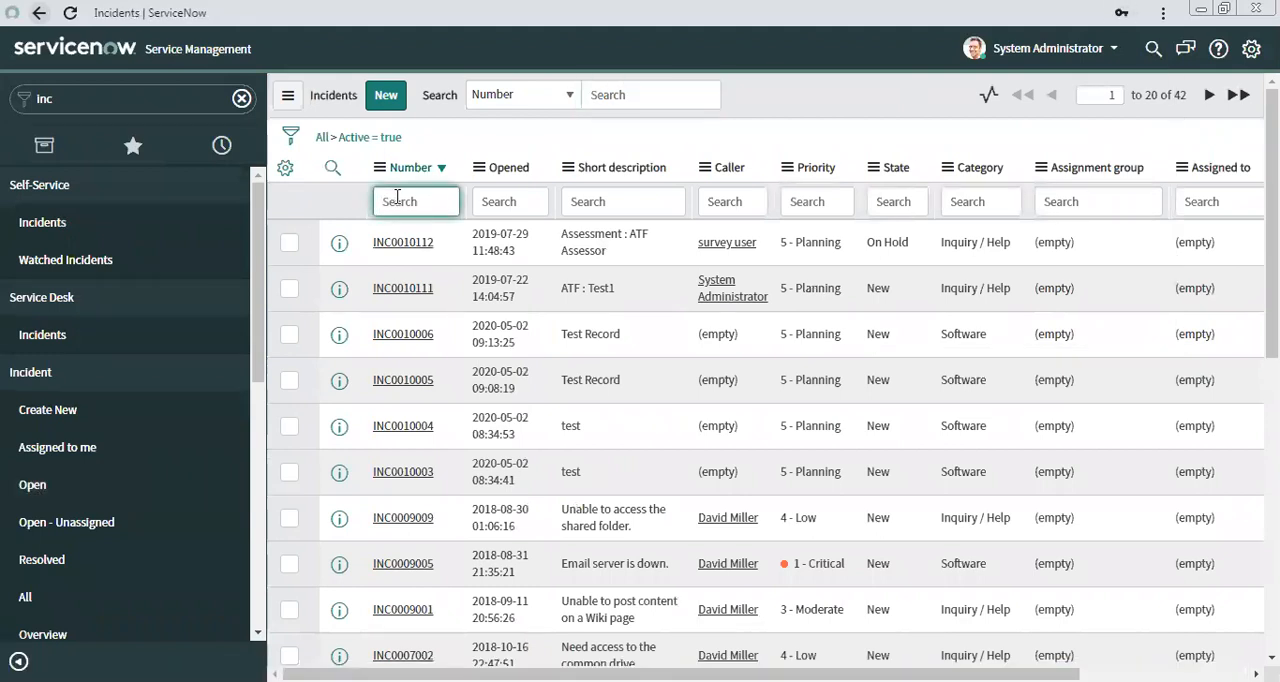
key(ctrl+v)
key(Return)
click(406, 250)
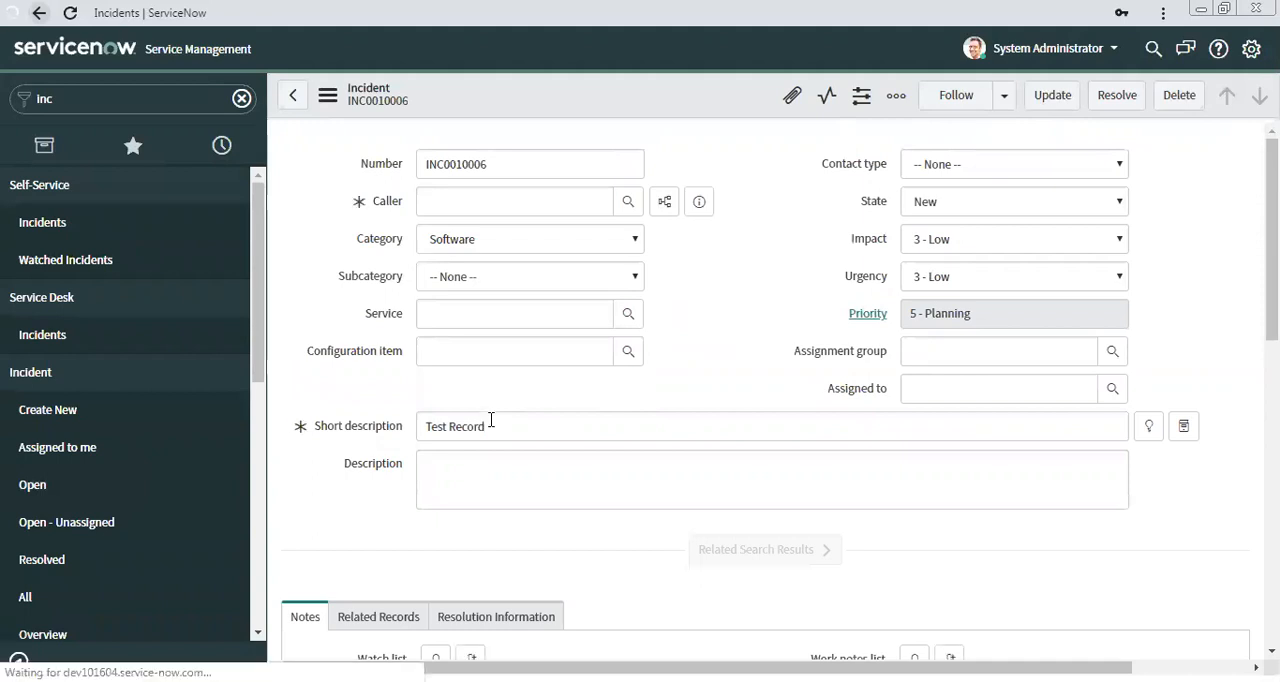
Check the incident's Short description and Assignment group fields against the data sent in the request.
drag(511, 425, 364, 421)
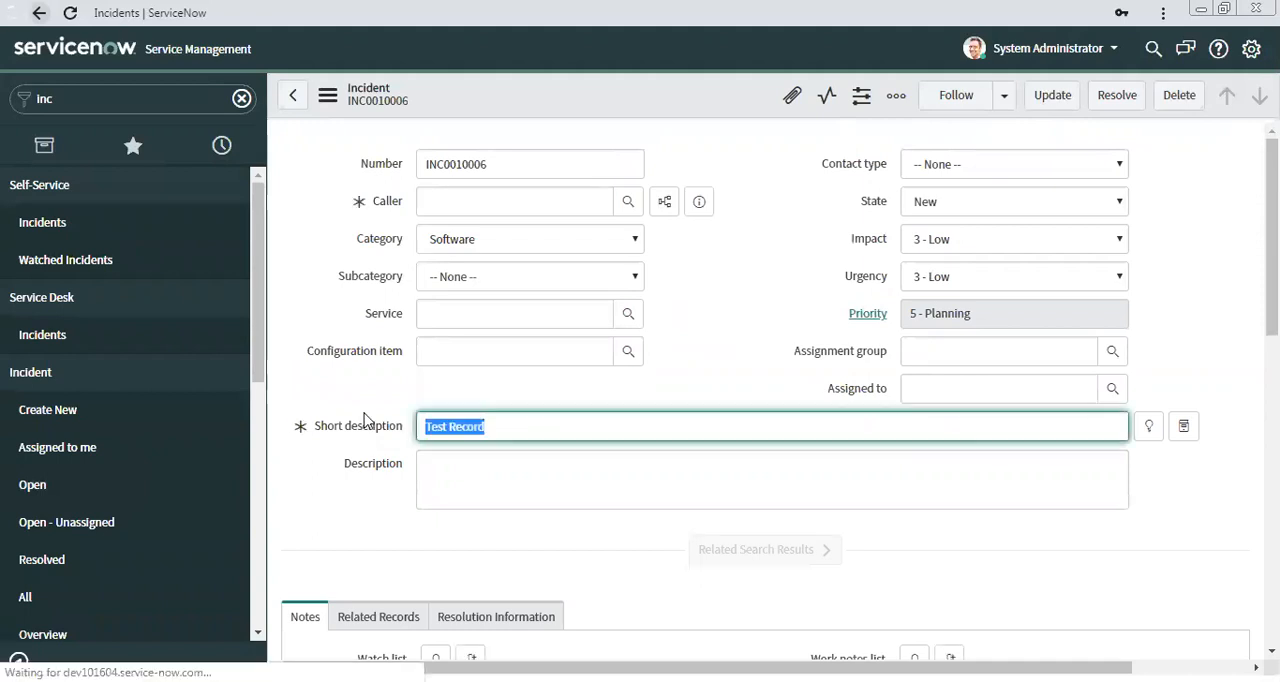
click(748, 304)
click(934, 354)
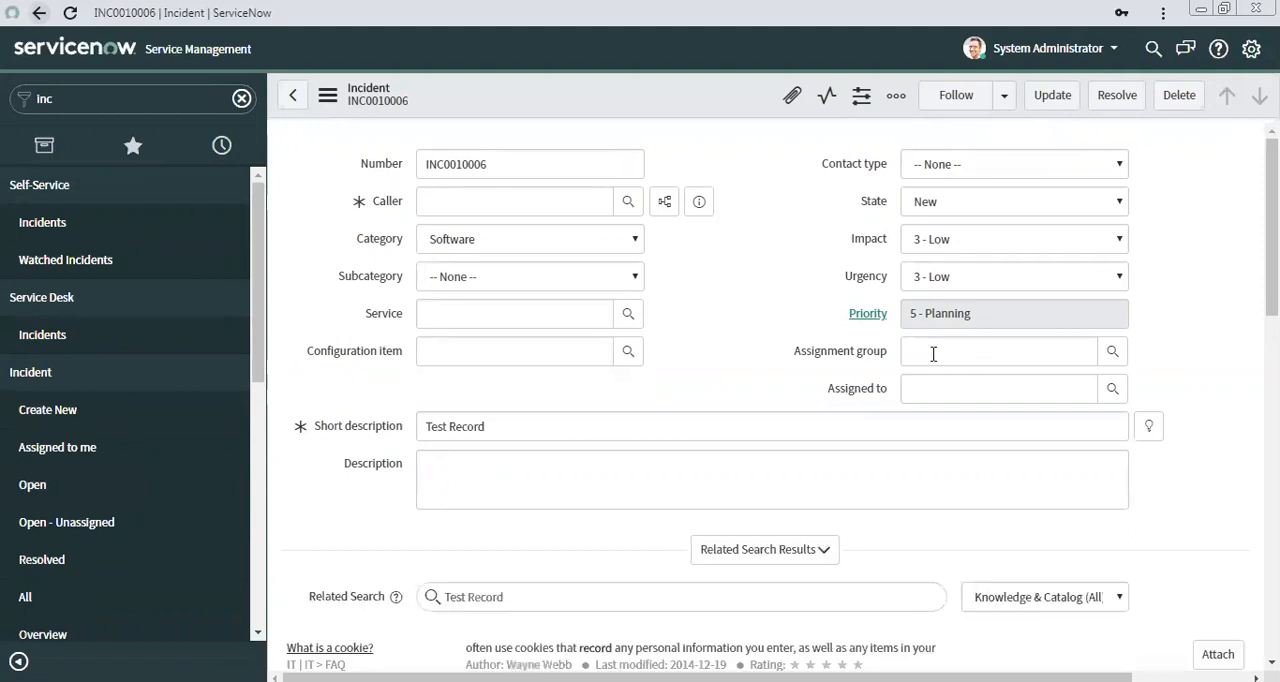
Examine the incident's Caller field, including its record preview and recent selections, and look over the form.
click(699, 201)
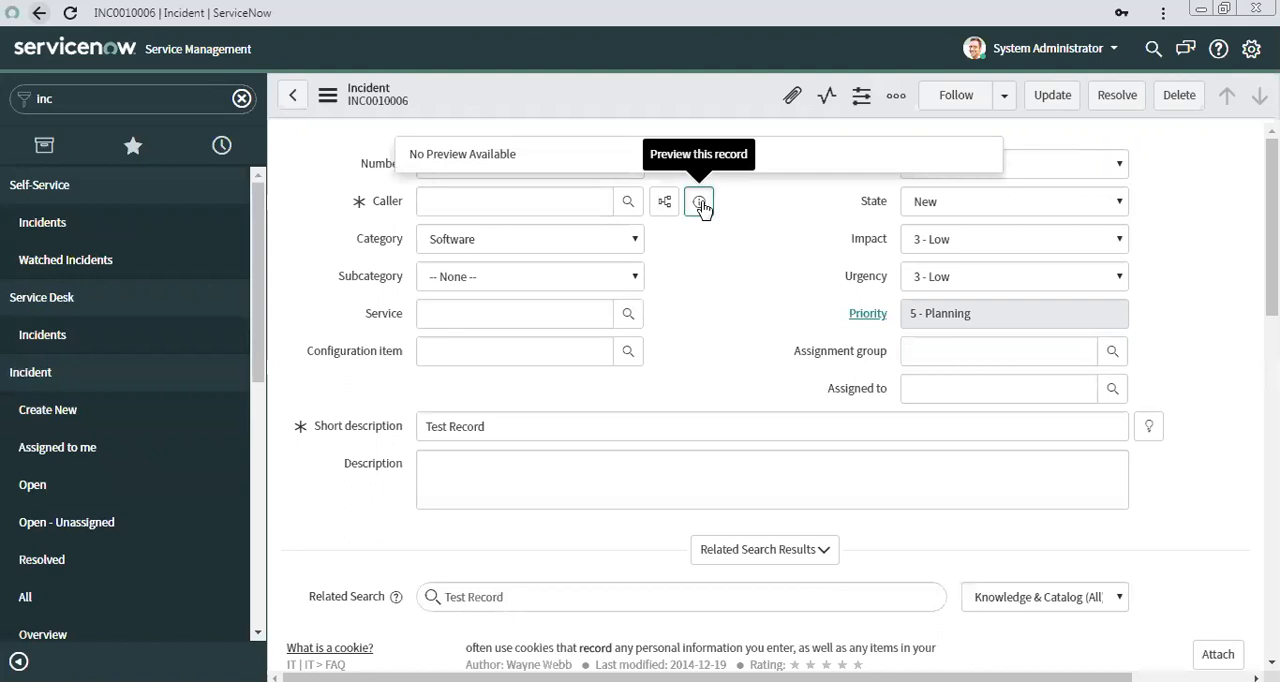
click(463, 208)
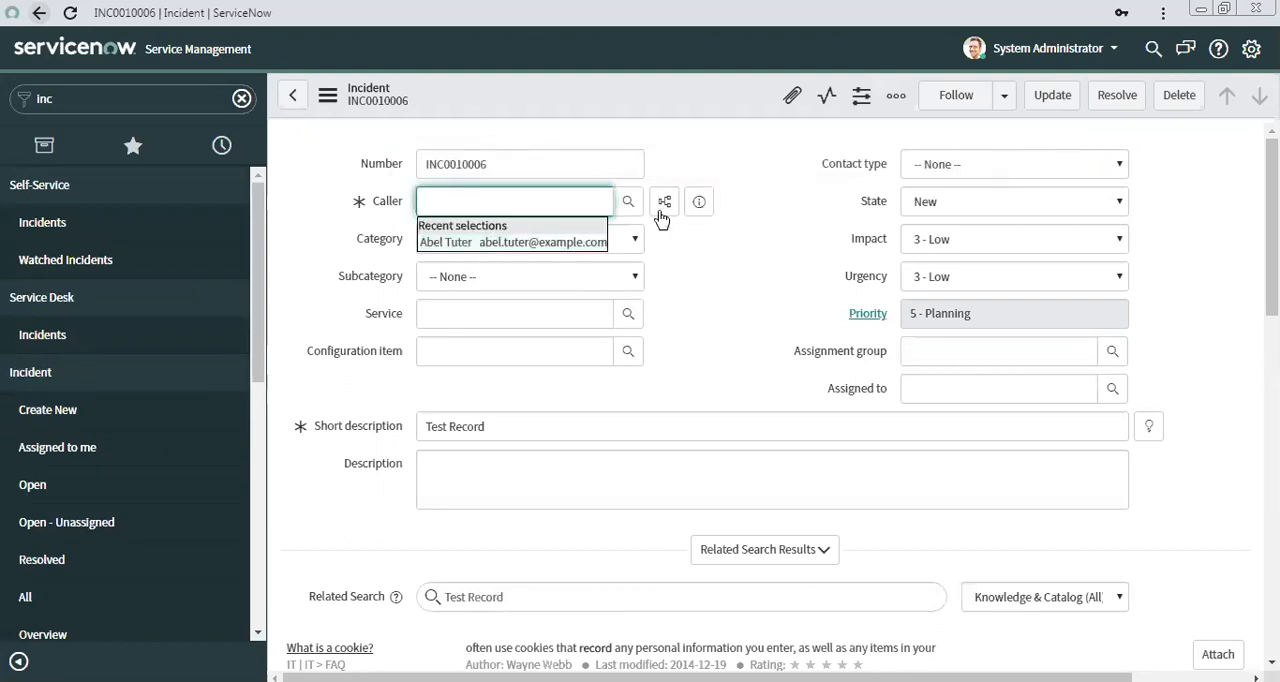
click(736, 268)
click(502, 204)
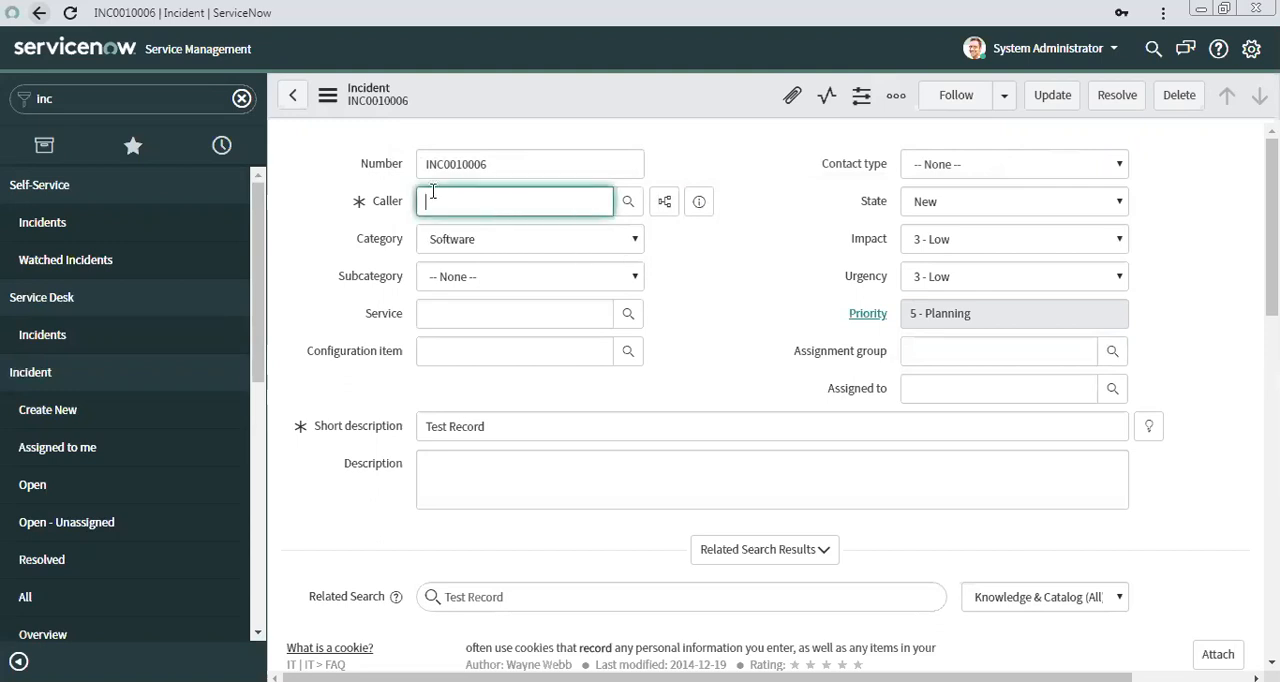
click(679, 285)
click(463, 208)
click(729, 334)
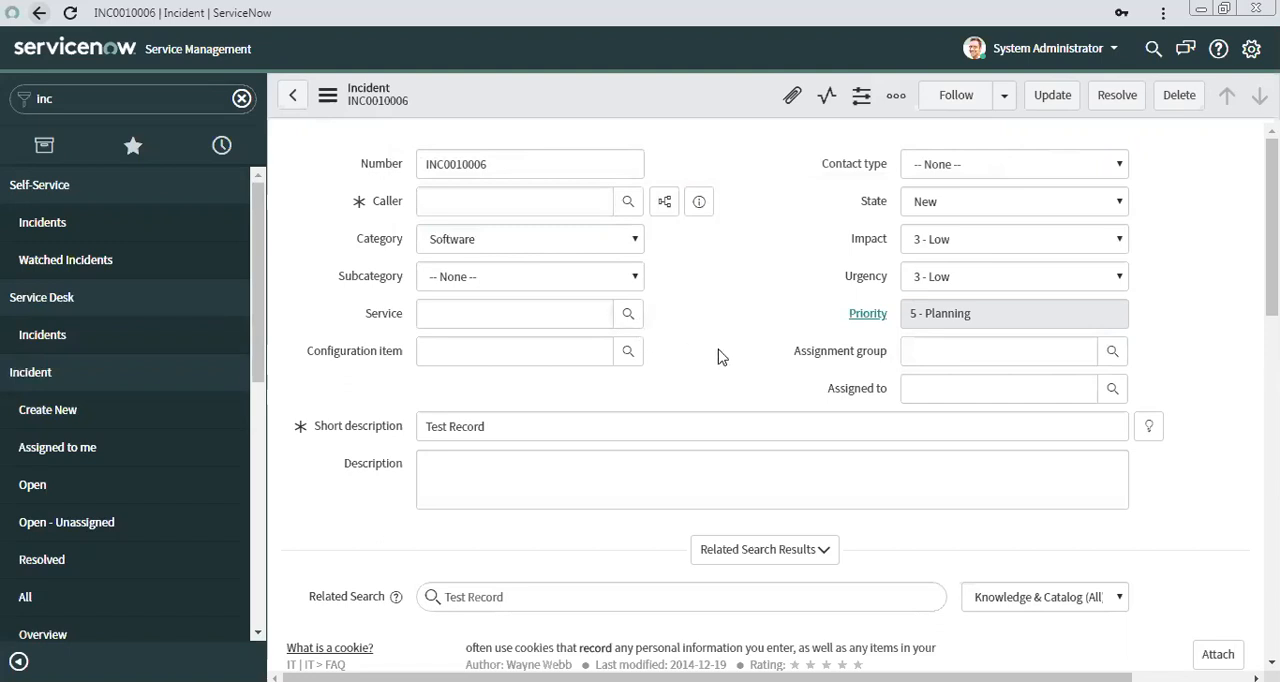
scroll(720, 357, down, 2)
scroll(720, 357, up, 2)
scroll(760, 289, down, 1)
scroll(760, 289, up, 1)
click(440, 205)
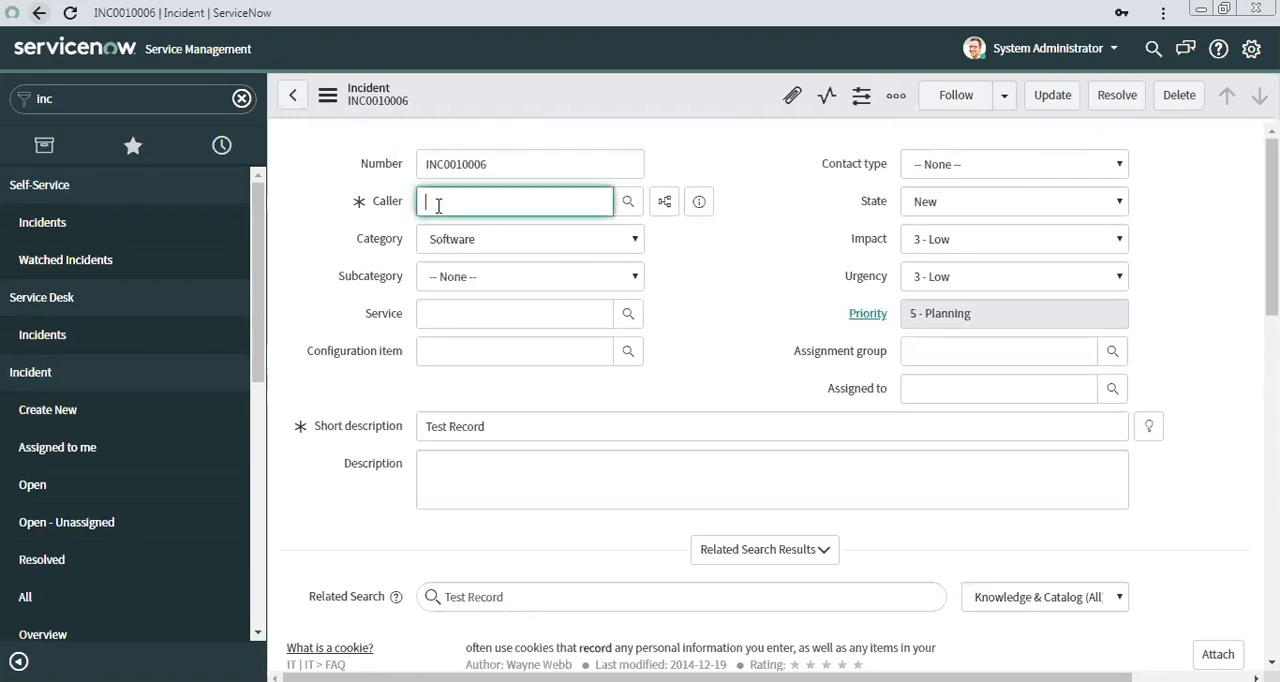
click(812, 266)
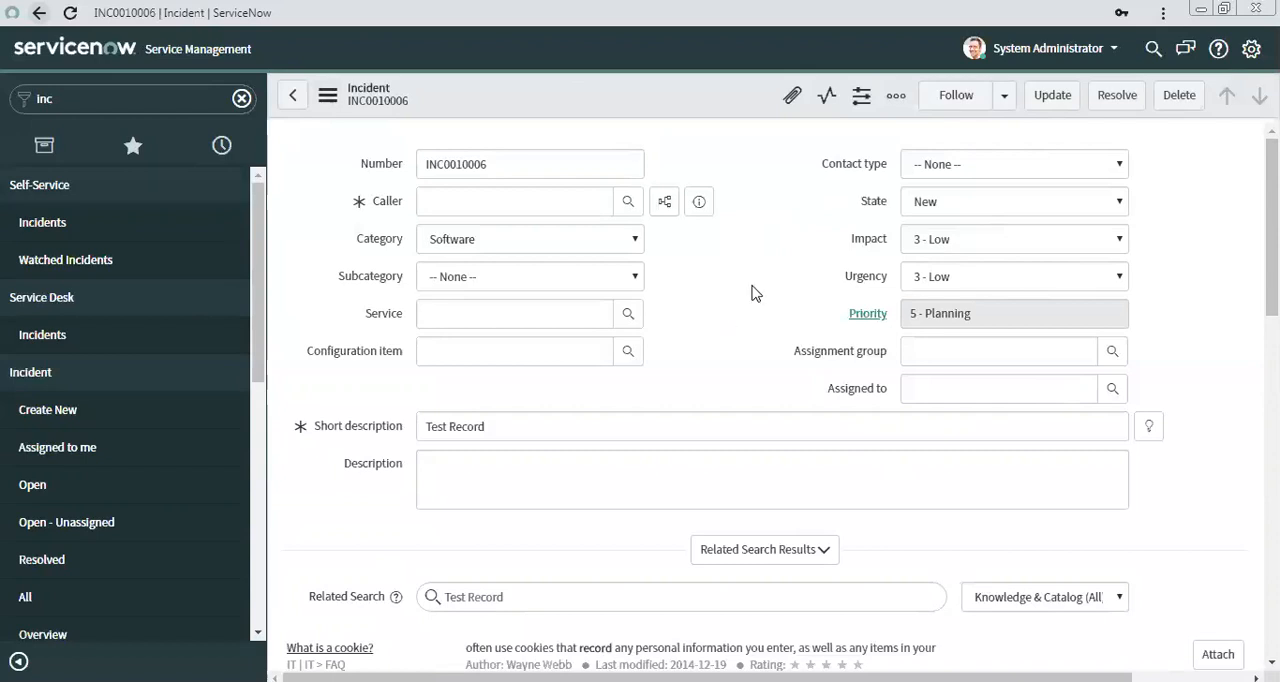
Examine the Activities entry in the incident's Notes section to see who opened the incident.
scroll(1151, 296, down, 2)
scroll(1151, 296, down, 10)
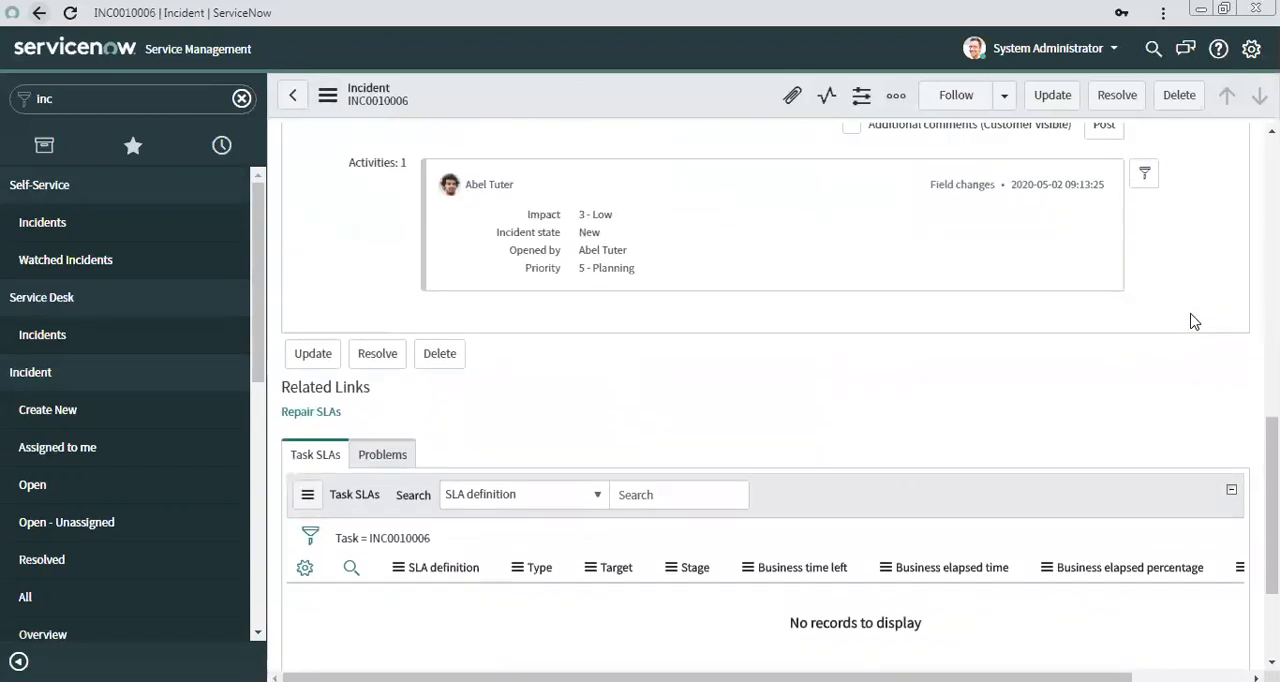
scroll(926, 345, up, 2)
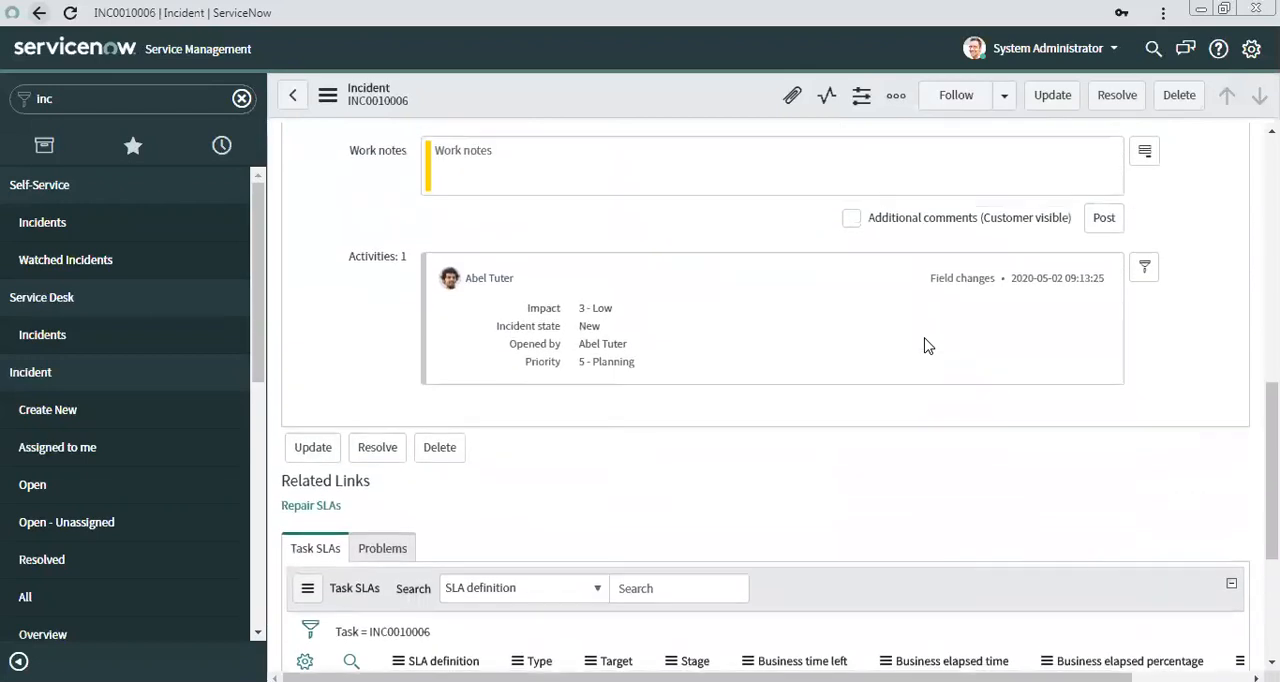
scroll(926, 345, up, 1)
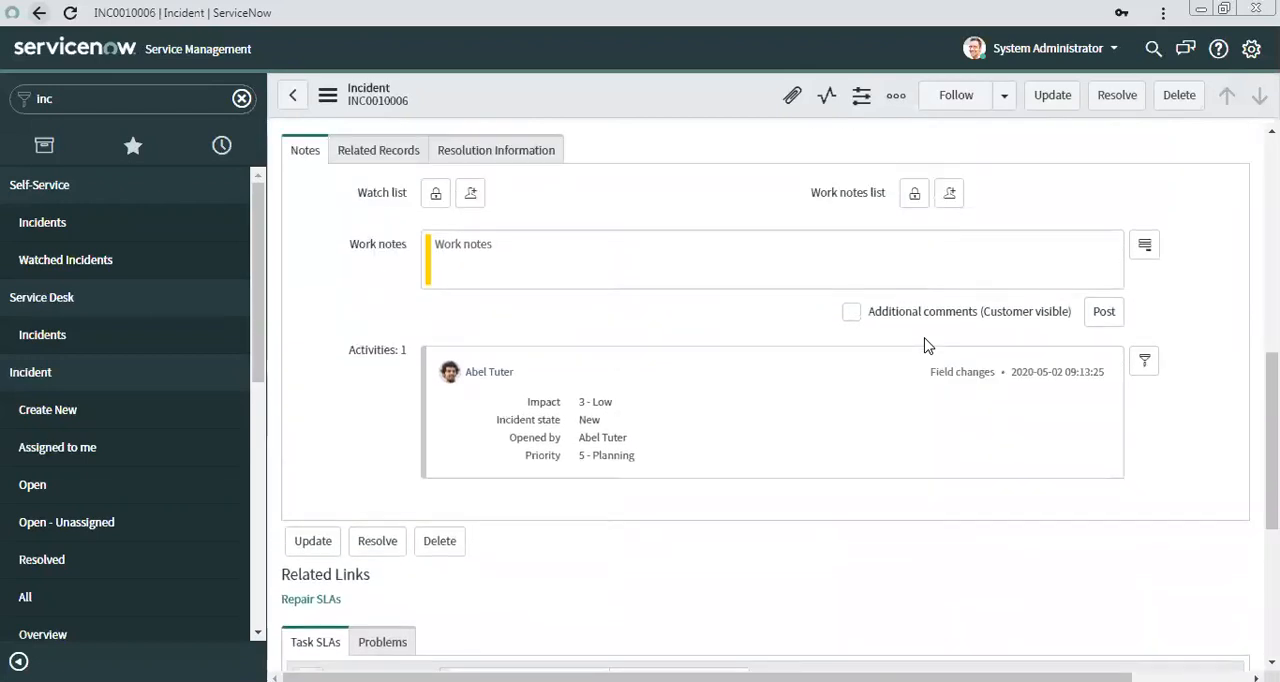